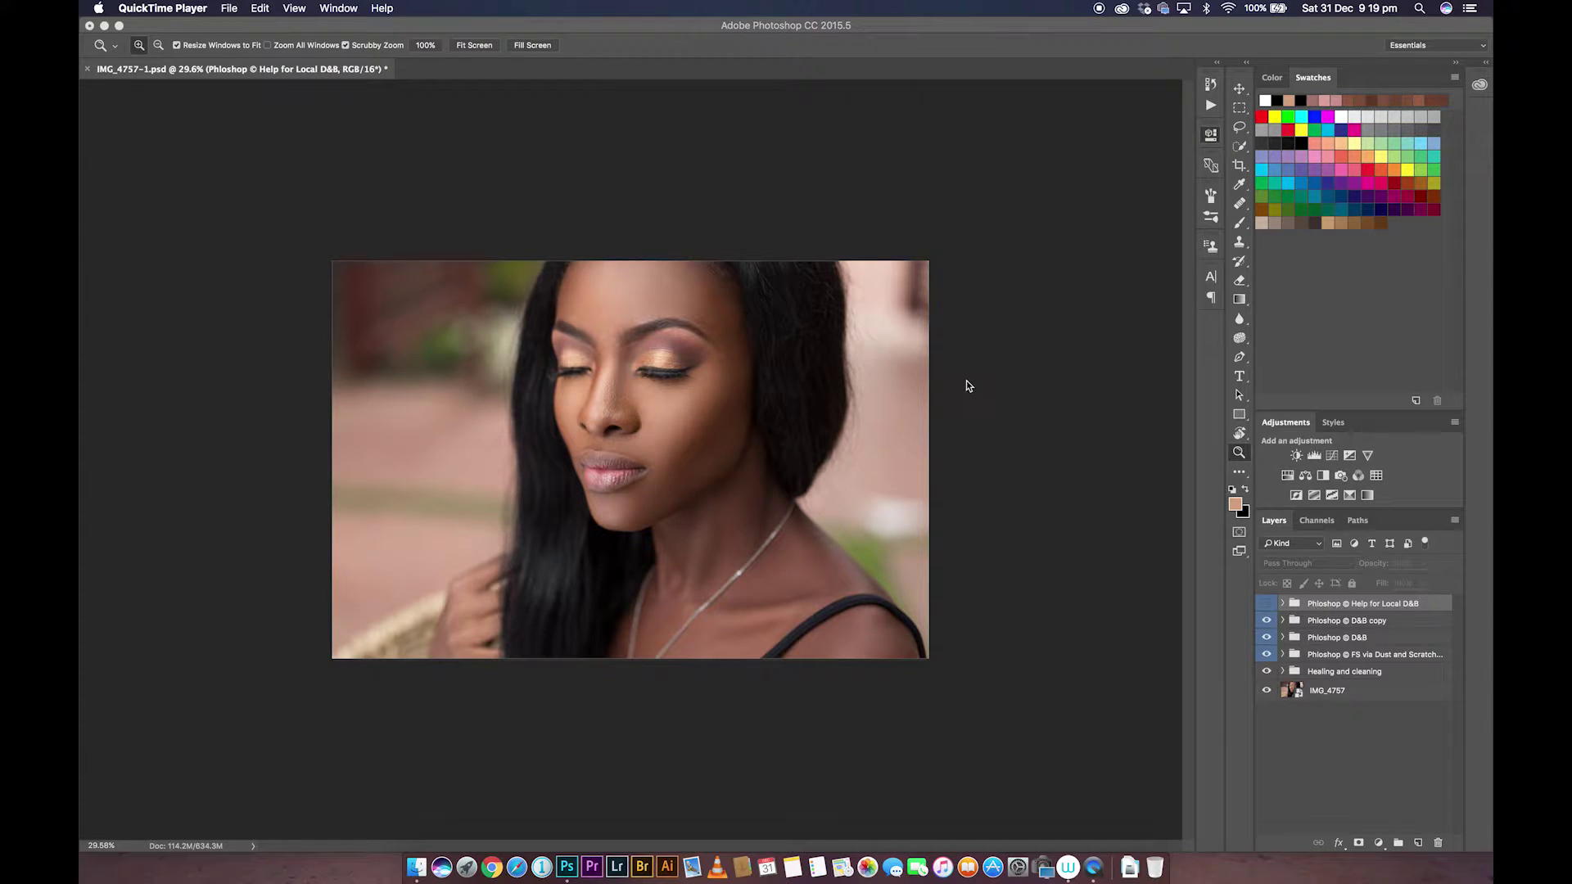
Build a black-and-white check view with a fully desaturating Hue/Saturation adjustment and a Curves adjustment that darkens the shadows
click(1288, 476)
click(1288, 477)
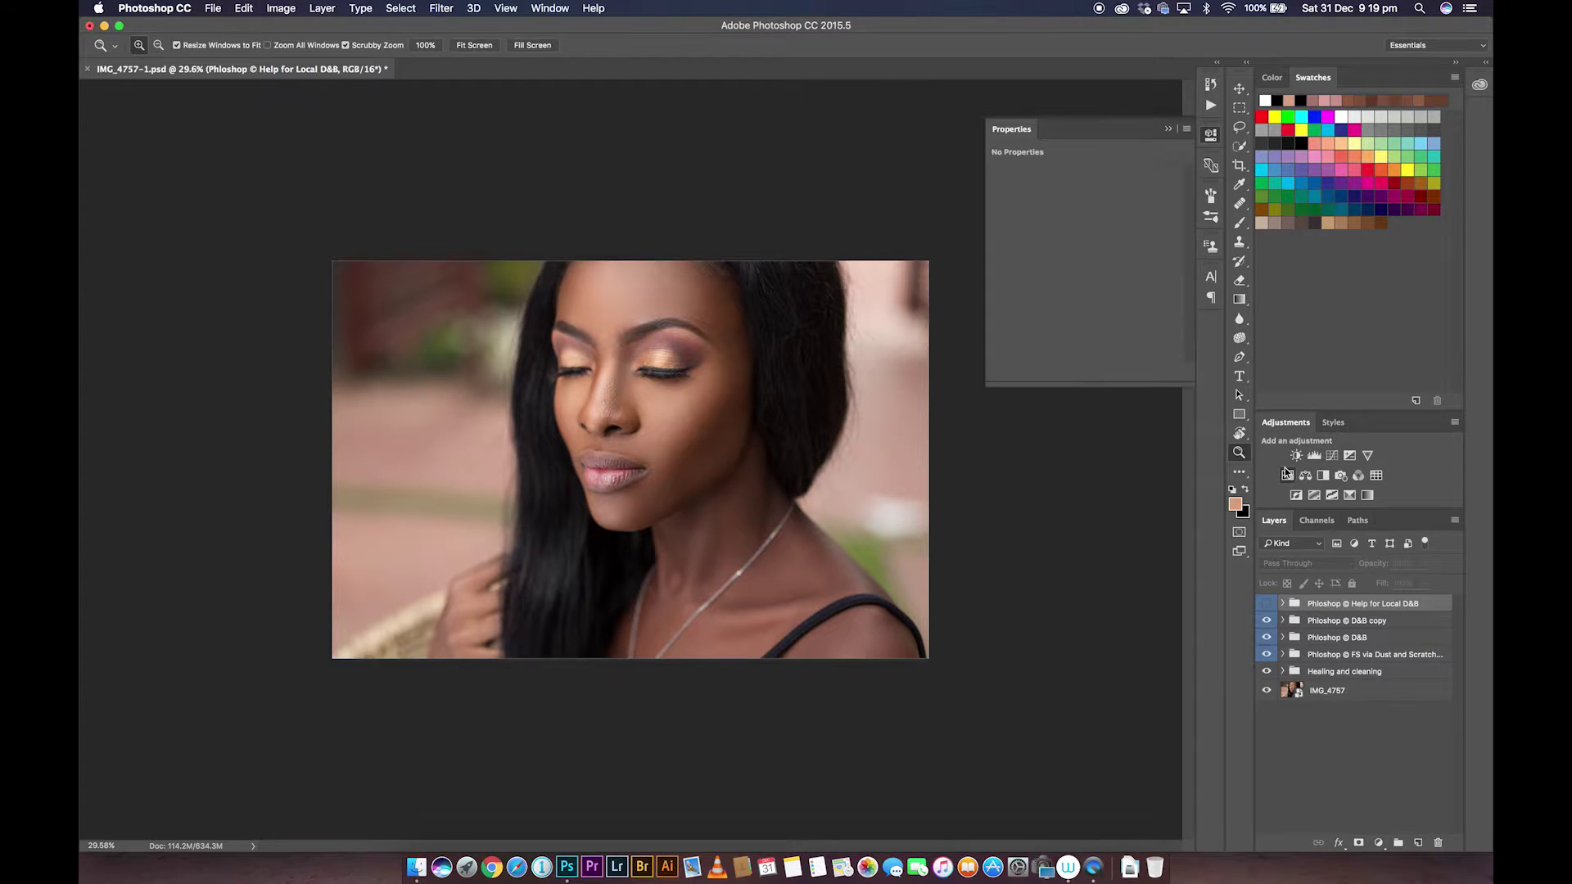
drag(1086, 261, 999, 259)
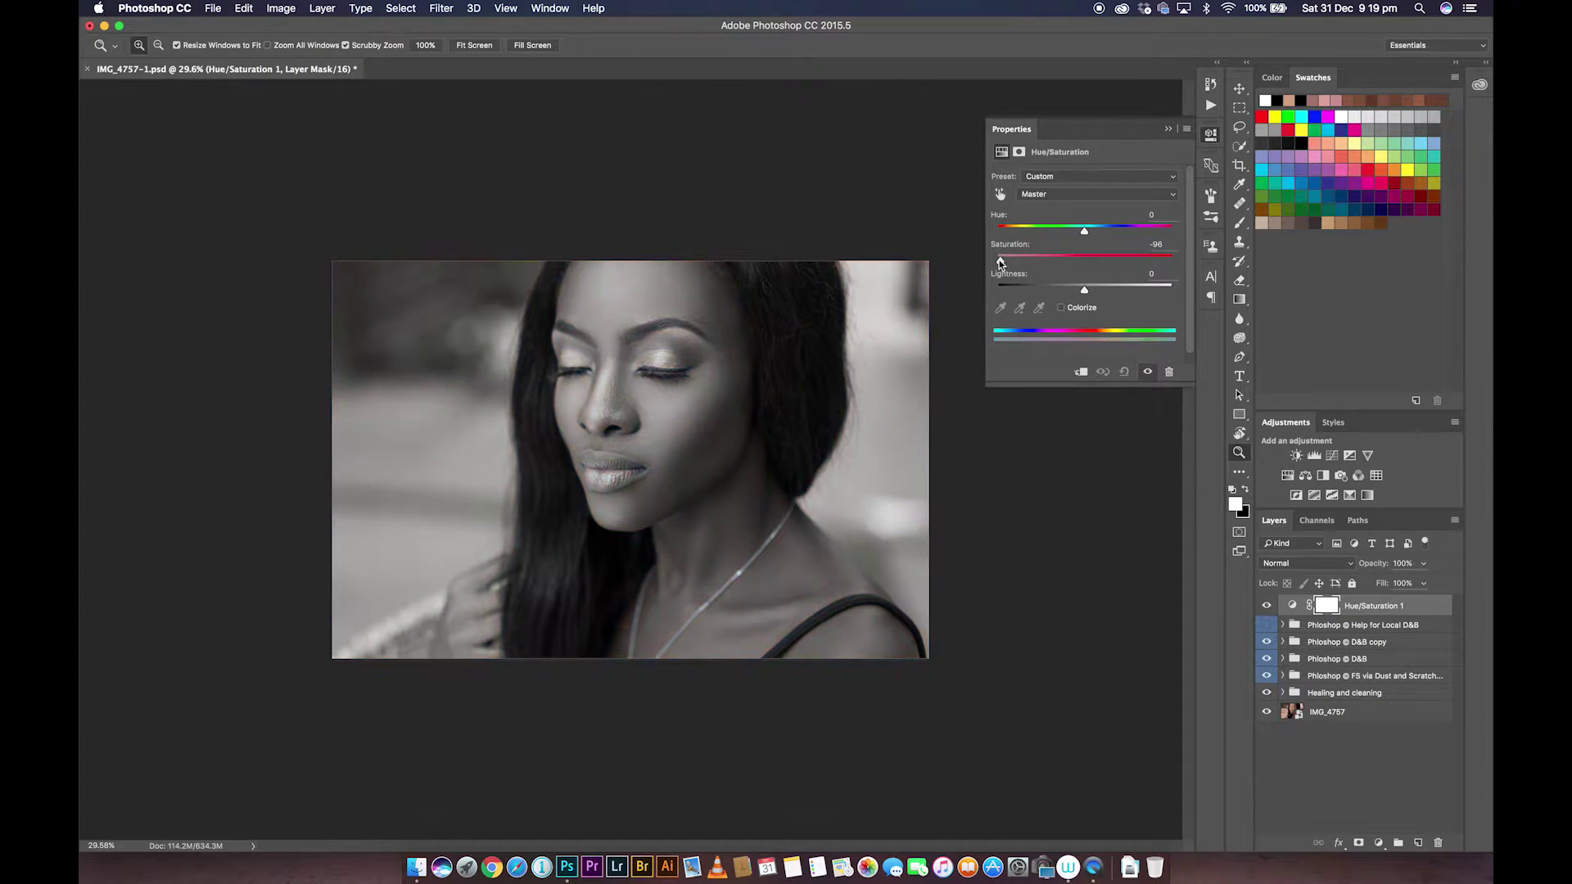
click(1326, 459)
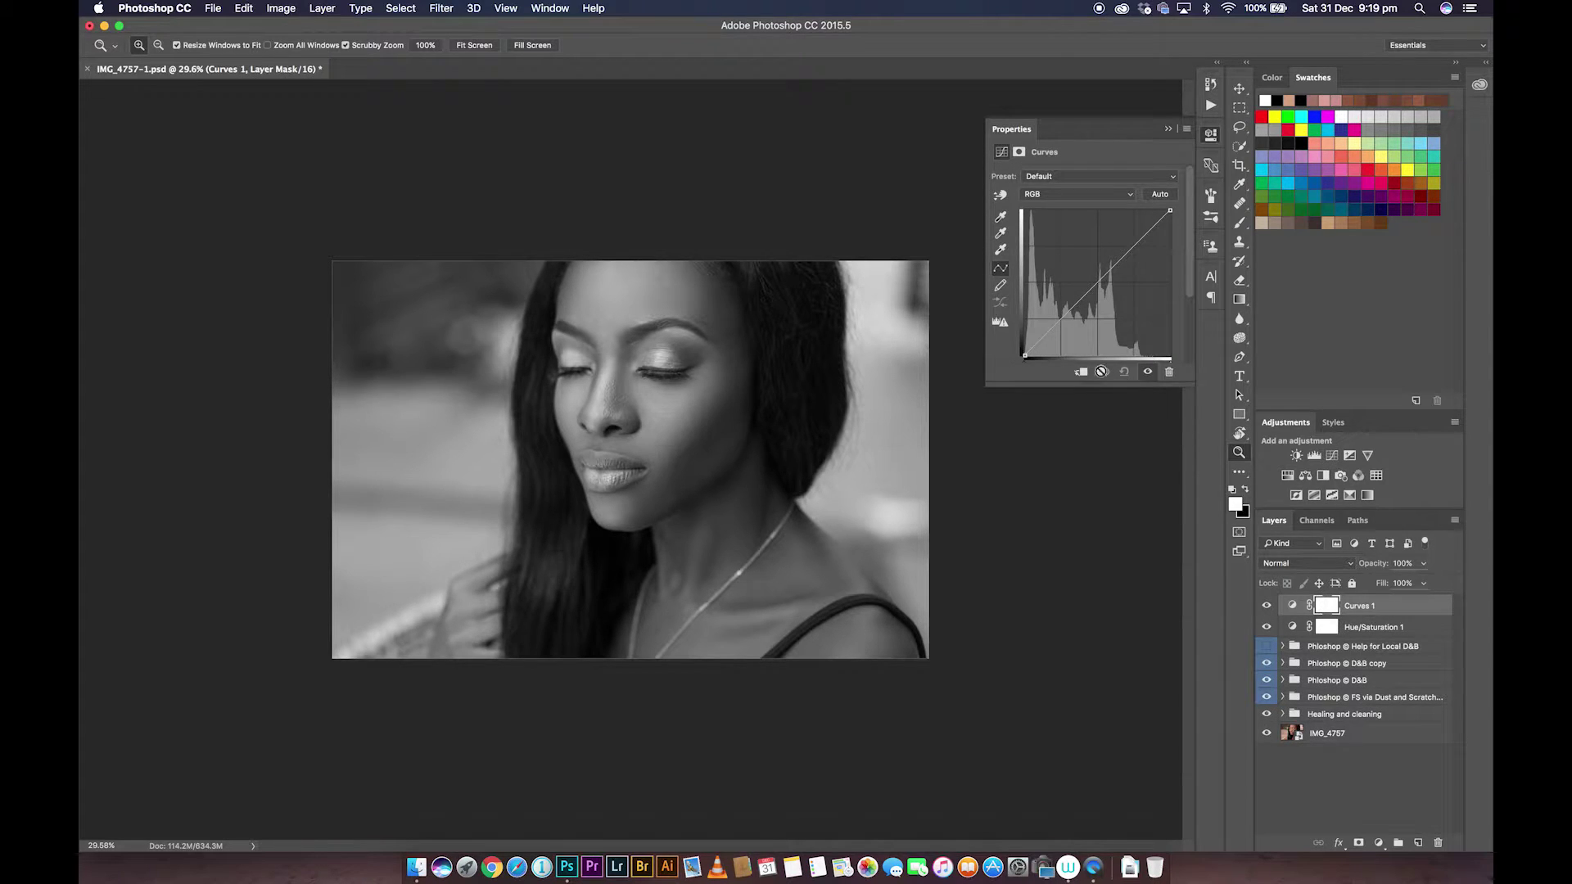
drag(1060, 319, 1062, 329)
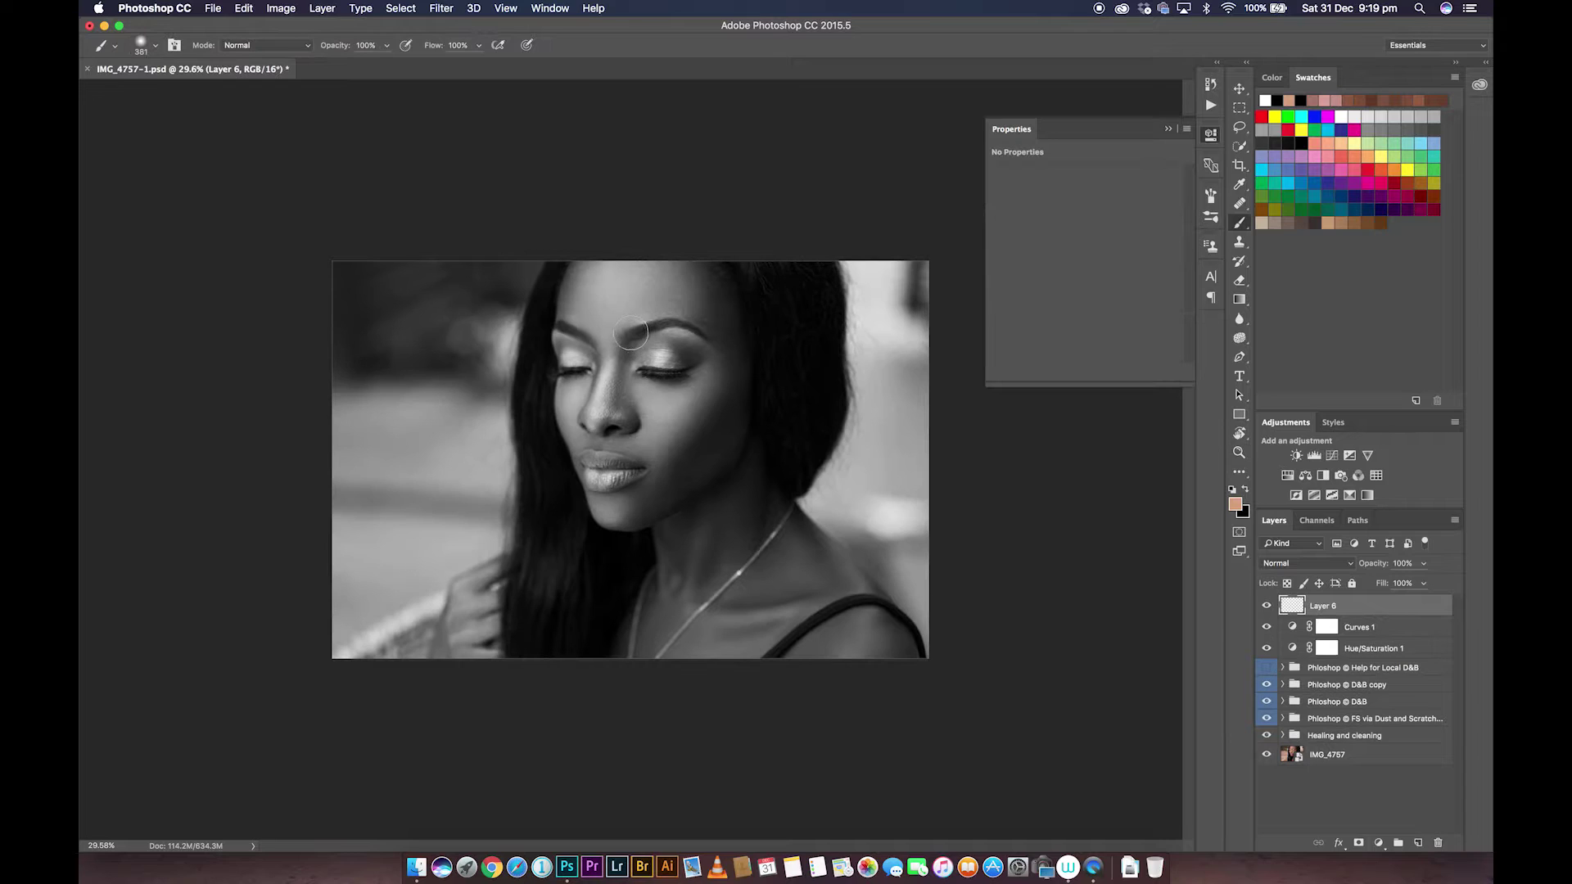
On a new layer, paint outlines and arrows marking the face, the neck and chest, and the hand as separate tonal areas
mouse_move(631, 333)
mouse_down()
mouse_move(612, 327)
mouse_move(545, 380)
mouse_move(714, 328)
mouse_move(605, 266)
mouse_up()
mouse_move(590, 407)
mouse_down()
mouse_move(596, 282)
mouse_move(577, 346)
mouse_up()
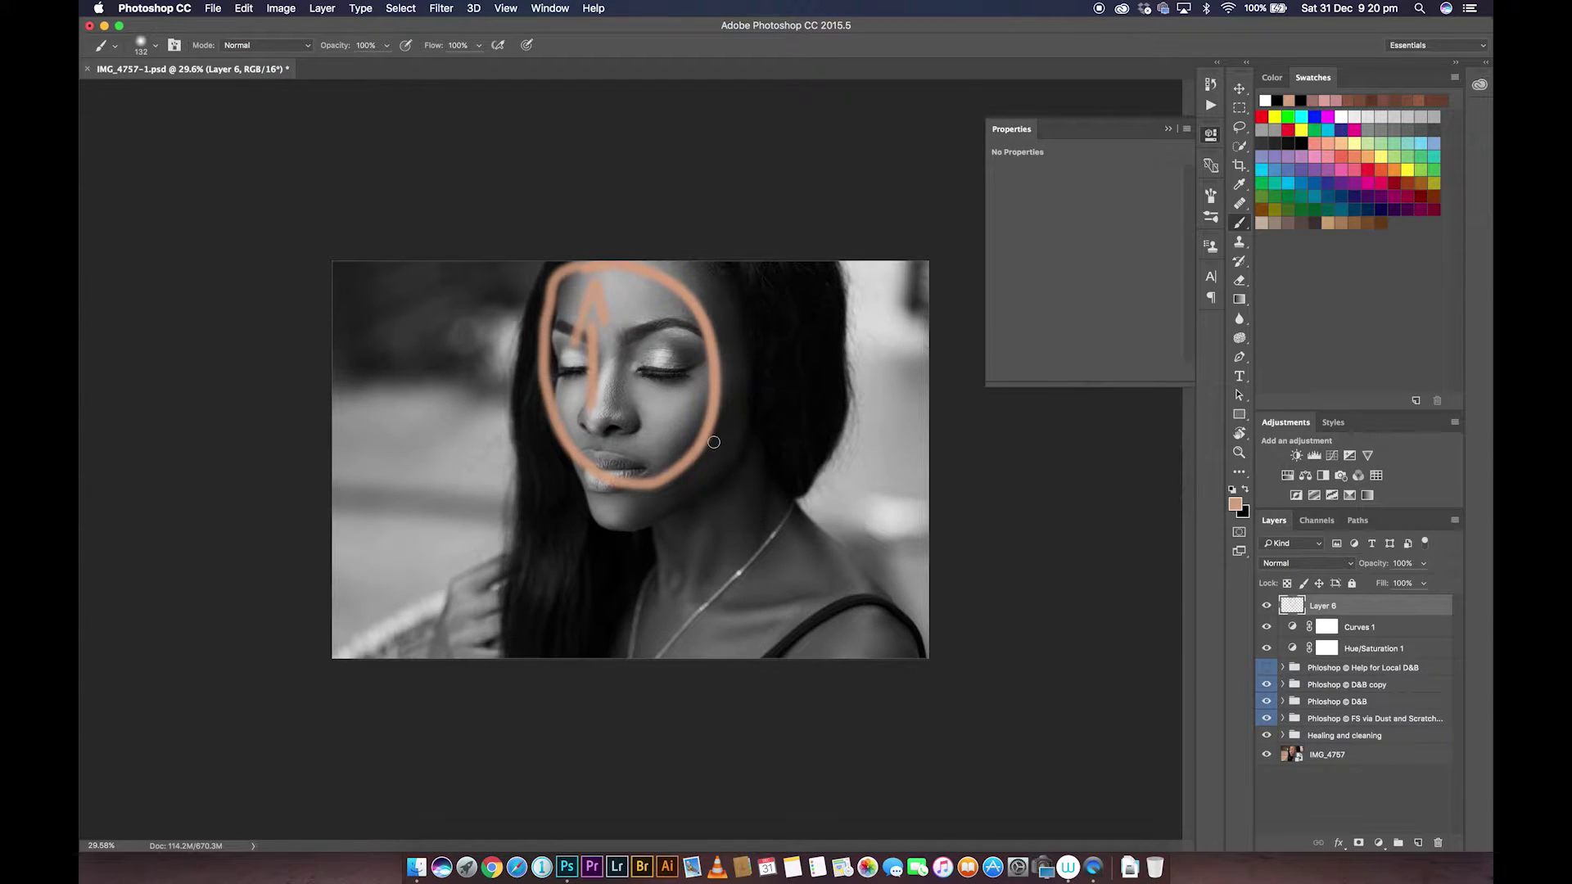
mouse_move(749, 377)
mouse_down()
mouse_move(643, 515)
mouse_move(646, 671)
mouse_move(794, 725)
mouse_move(873, 671)
mouse_move(842, 564)
mouse_move(770, 443)
mouse_move(720, 406)
mouse_up()
mouse_move(734, 514)
mouse_down()
mouse_move(741, 594)
mouse_move(771, 565)
mouse_up()
mouse_move(492, 565)
mouse_down()
mouse_move(419, 647)
mouse_move(524, 630)
mouse_move(496, 563)
mouse_up()
mouse_move(446, 619)
mouse_down()
mouse_move(485, 618)
mouse_move(451, 636)
mouse_up()
mouse_move(479, 619)
mouse_down()
mouse_move(502, 619)
mouse_move(491, 631)
mouse_up()
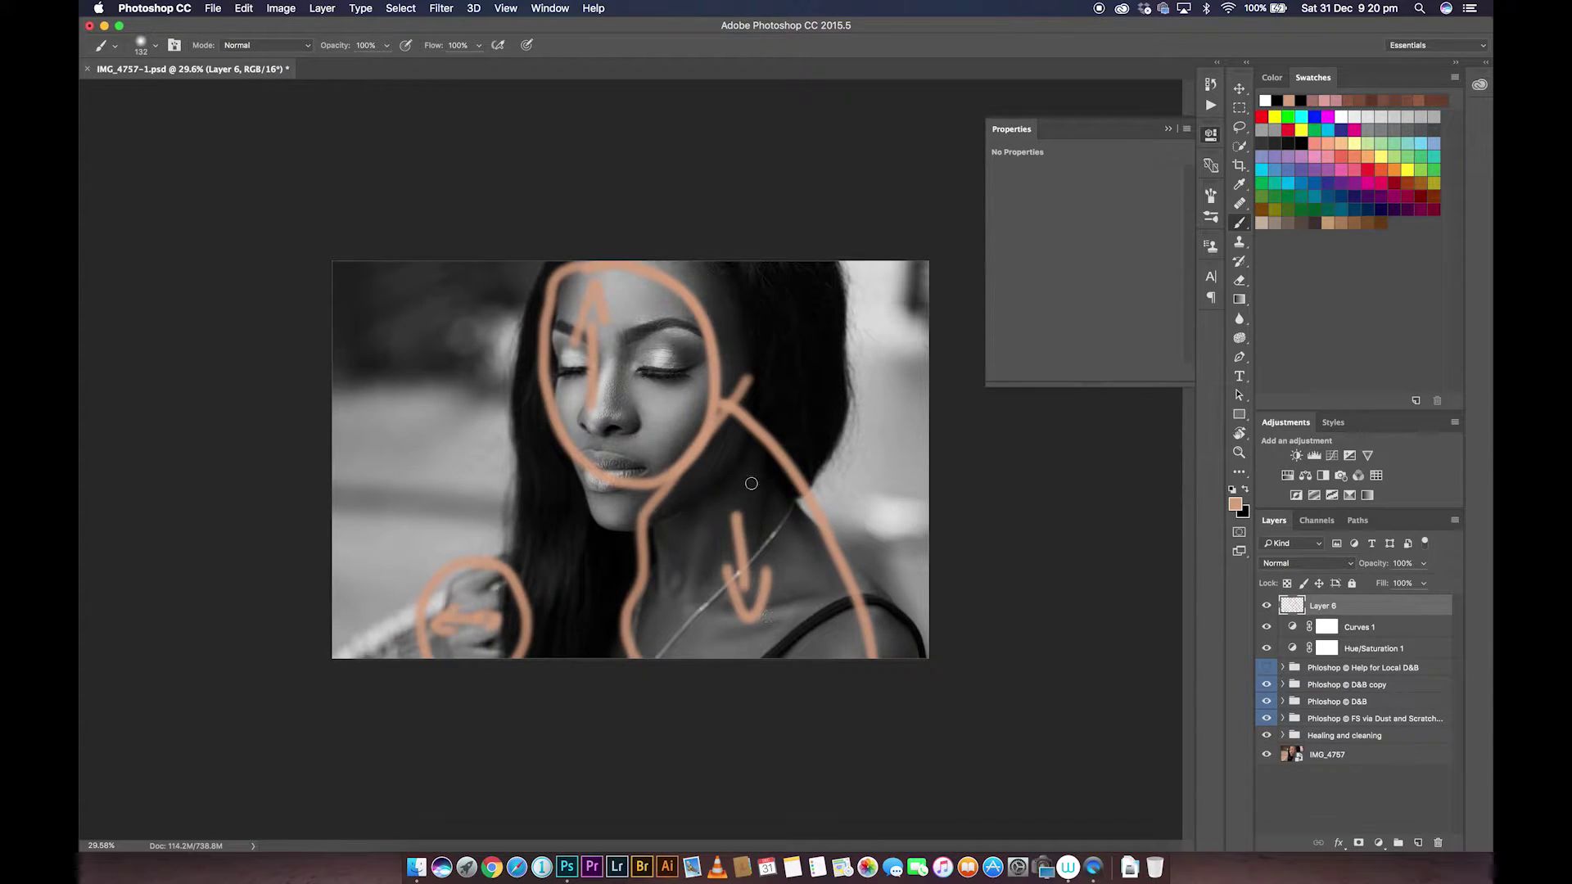
Clear all the painted marks from the annotation layer
key(super+a)
key(Delete)
key(super+d)
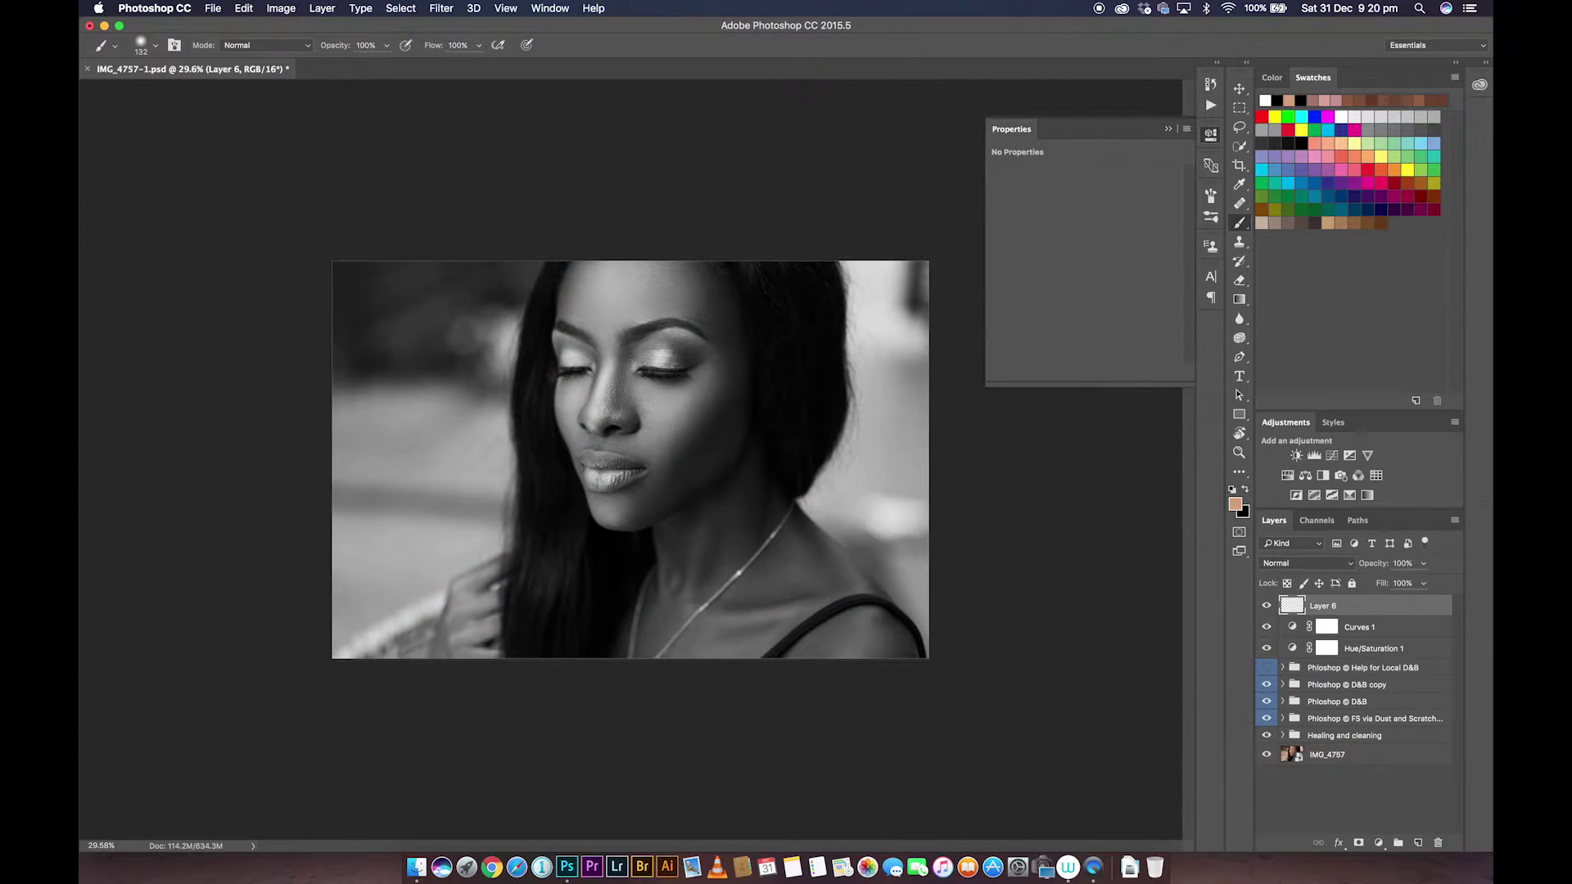
Paint arrows linking the face, chest and hand, plus one pointing inward from the photo's upper-left corner
mouse_move(668, 412)
mouse_down()
mouse_move(731, 538)
mouse_move(712, 515)
mouse_move(749, 522)
mouse_up()
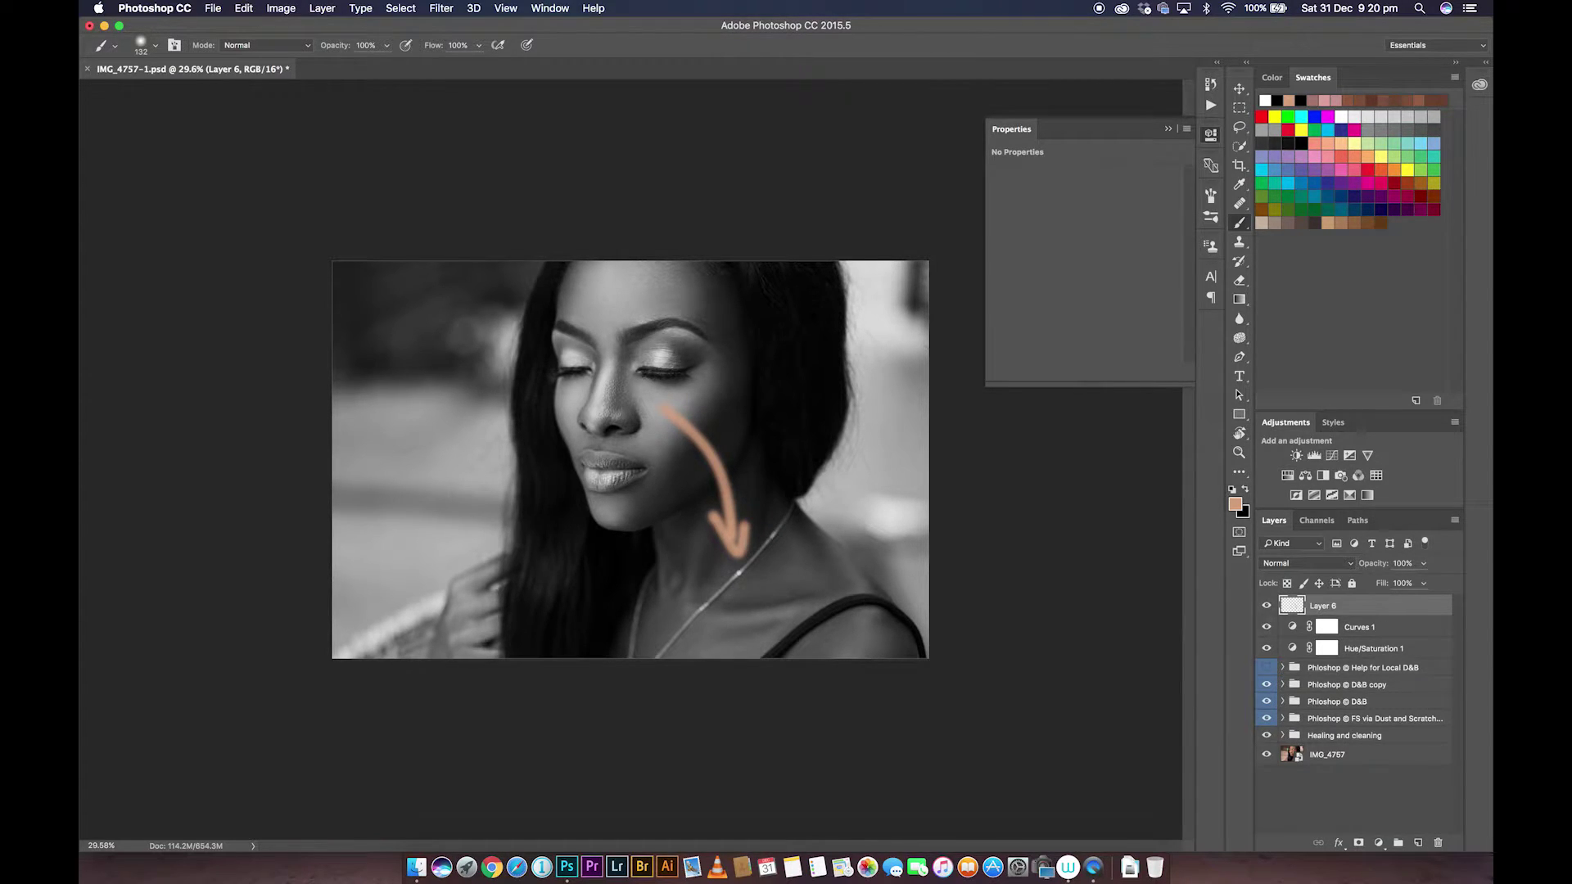
mouse_move(335, 273)
mouse_down()
mouse_move(387, 324)
mouse_move(385, 348)
mouse_up()
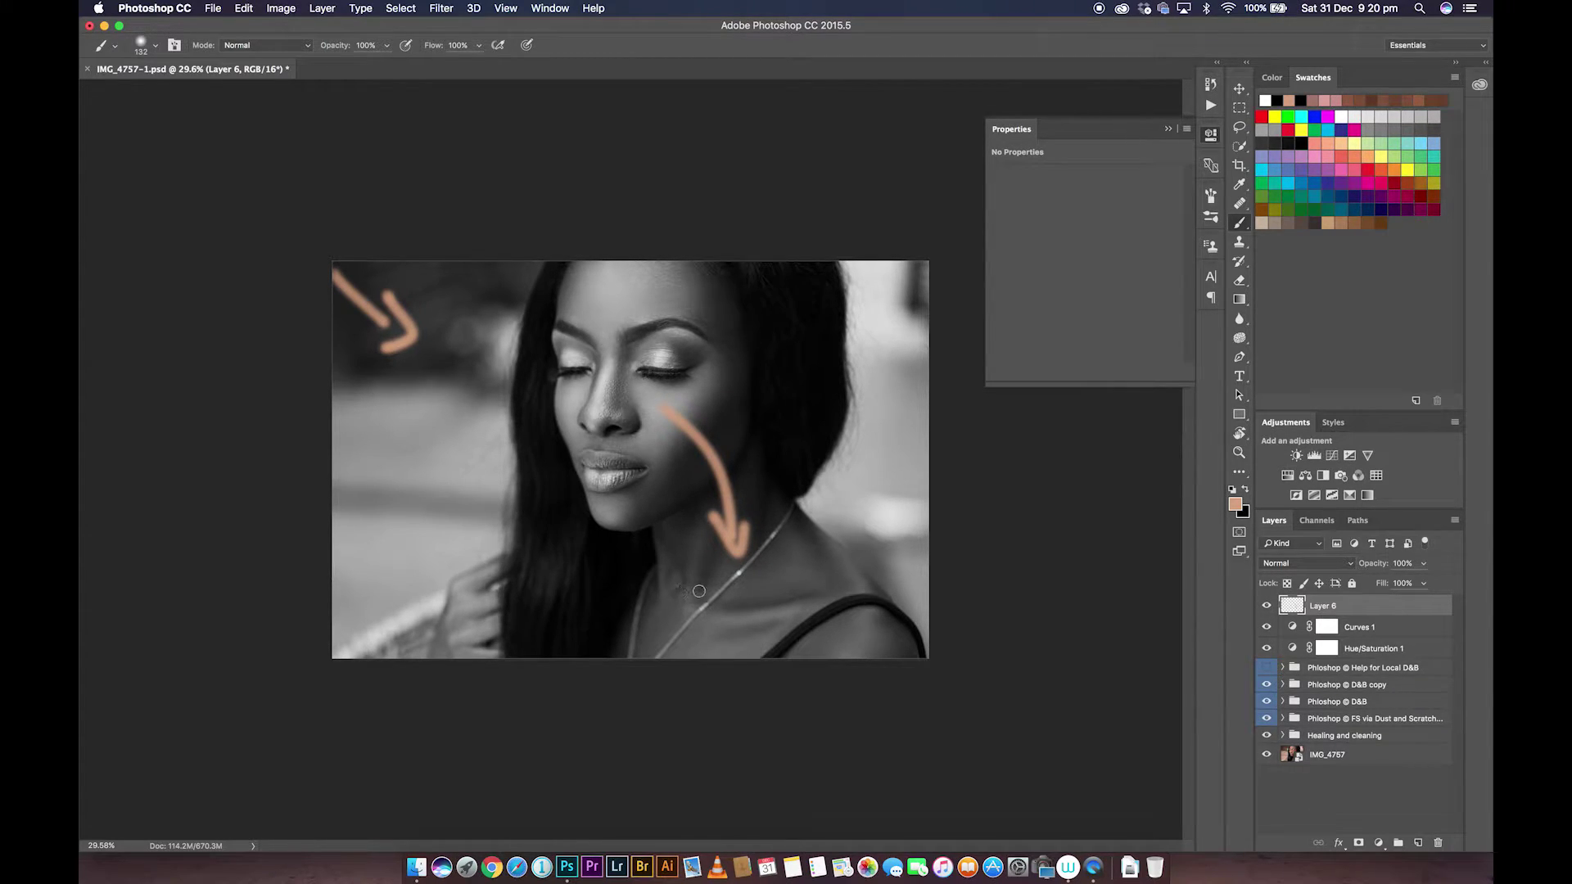
mouse_move(701, 591)
mouse_down()
mouse_move(667, 573)
mouse_move(640, 473)
mouse_move(653, 501)
mouse_up()
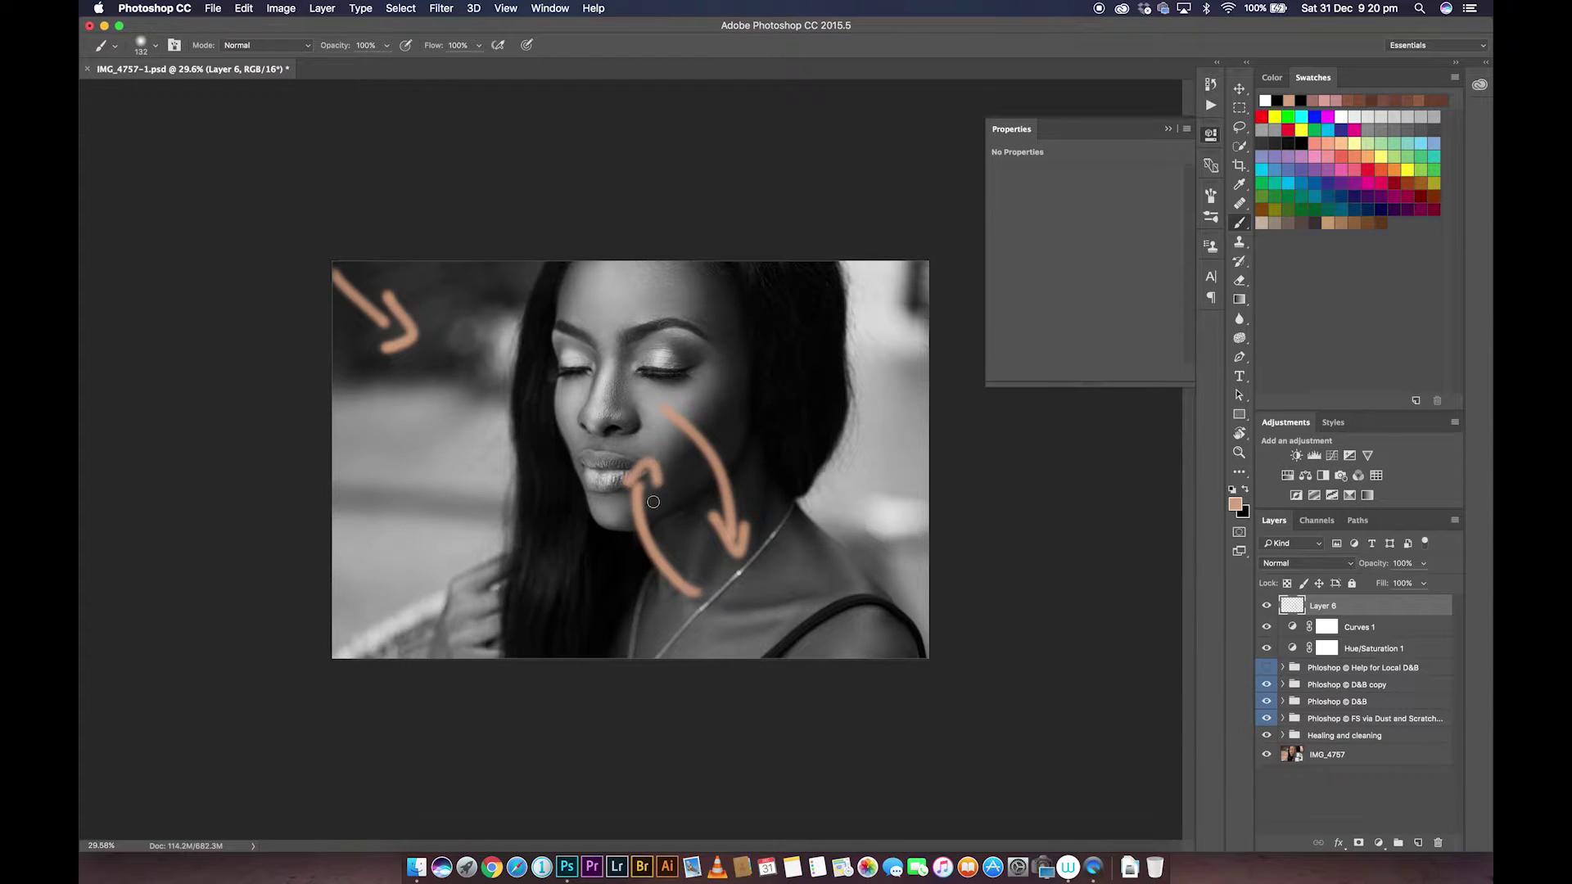
mouse_move(464, 593)
mouse_down()
mouse_move(573, 456)
mouse_move(591, 477)
mouse_up()
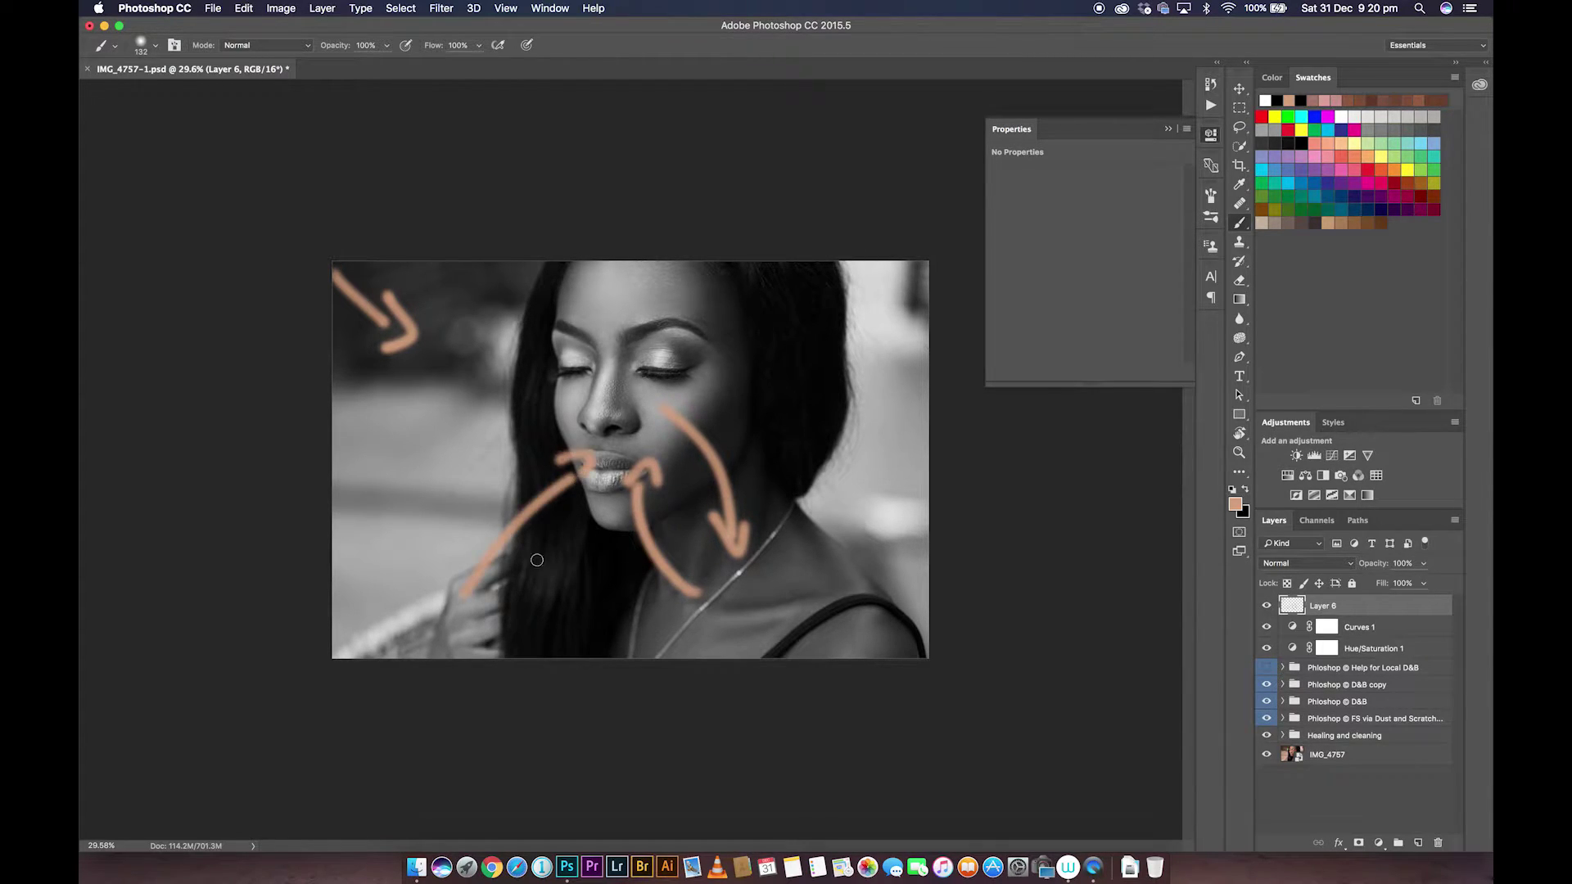
mouse_move(476, 631)
mouse_down()
mouse_move(647, 635)
mouse_move(672, 651)
mouse_up()
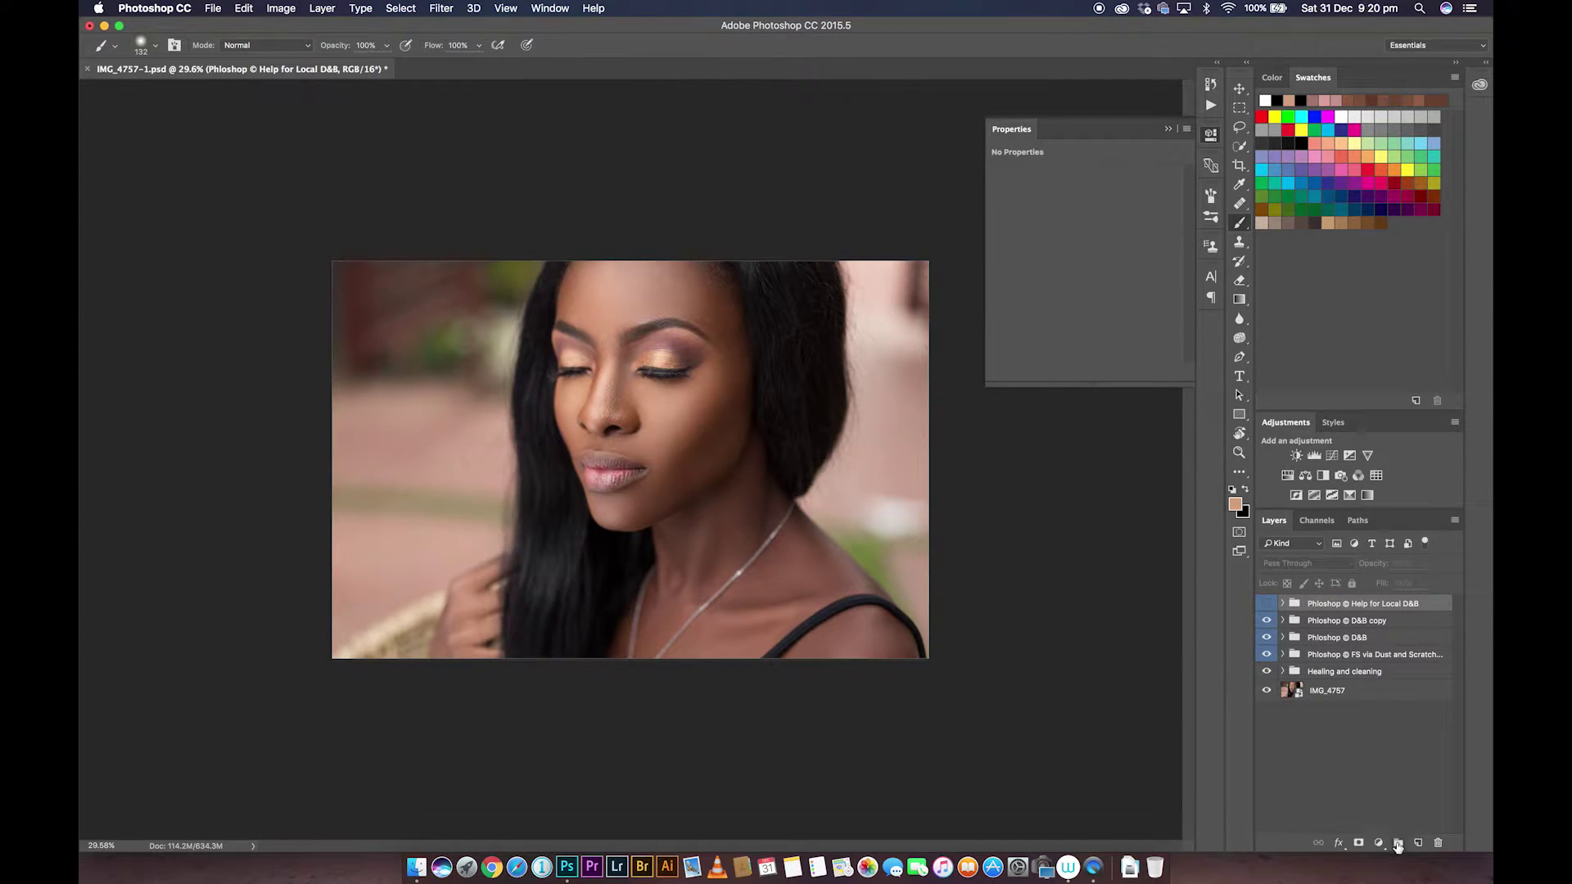
Create a layer group named Colour Match above the existing groups
key(super+g)
double_click(1318, 603)
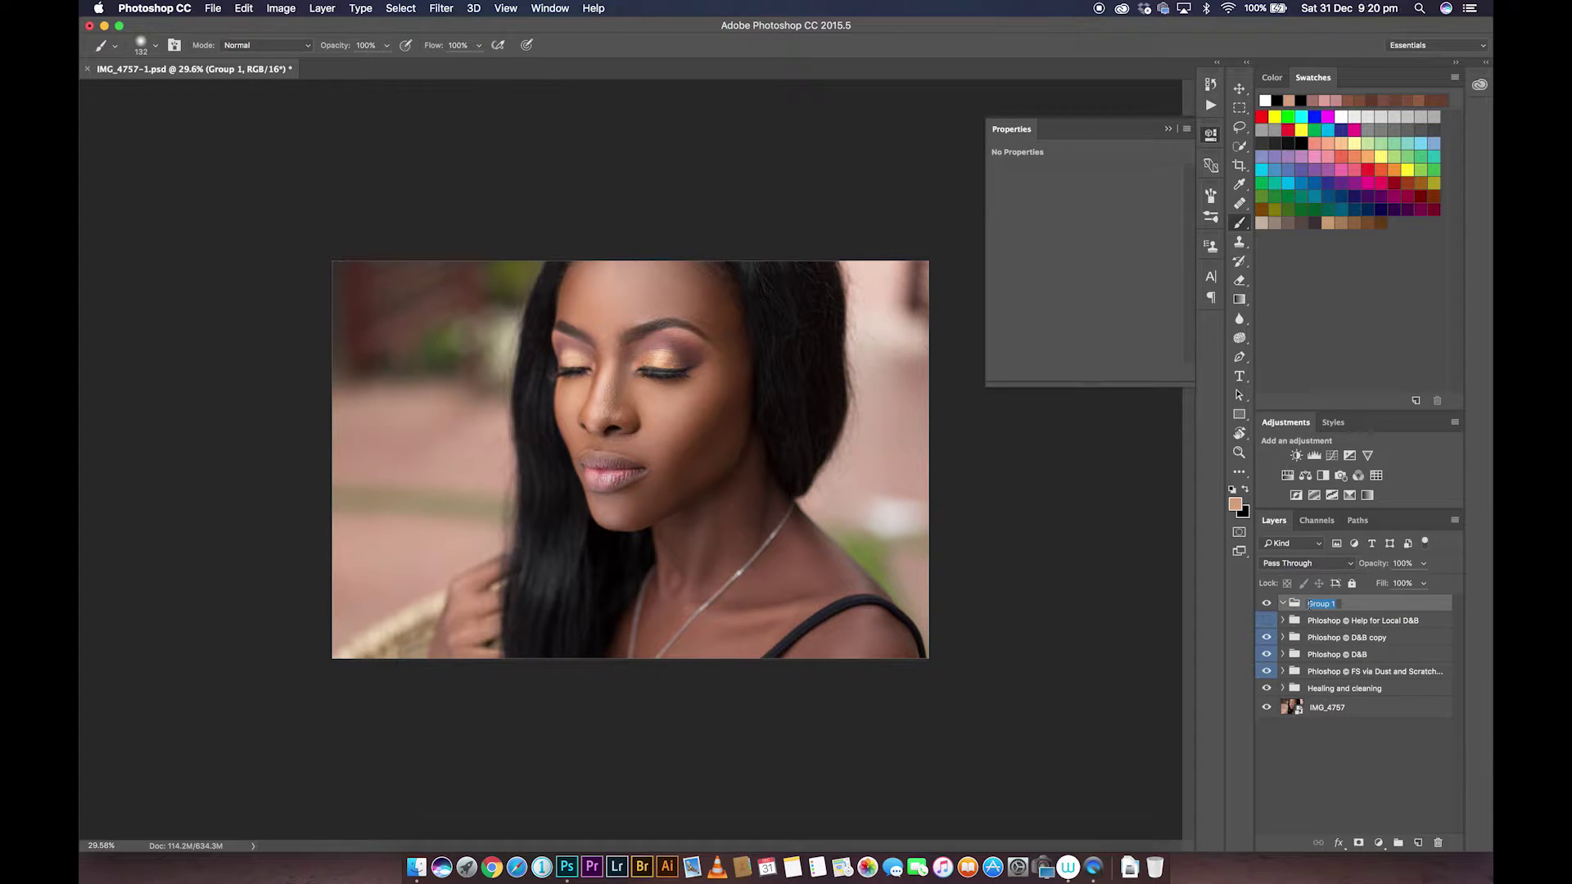
text(Colour Match)
key(Return)
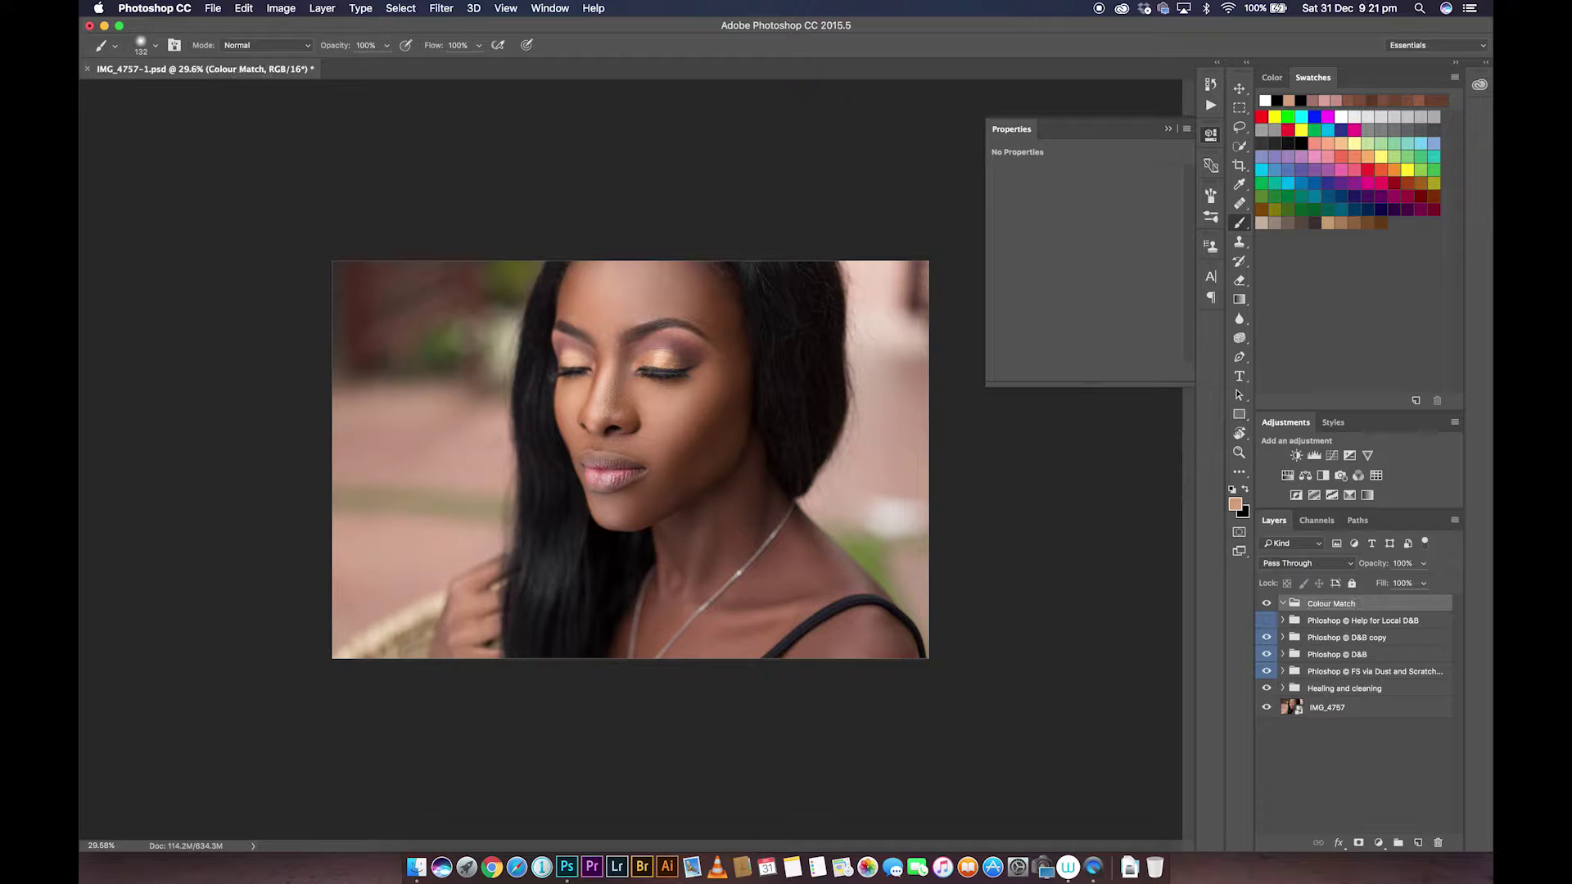
Add a Curves adjustment in the Colour Match group, darken the forehead tone with on-image adjustment, and compare before and after
click(1333, 455)
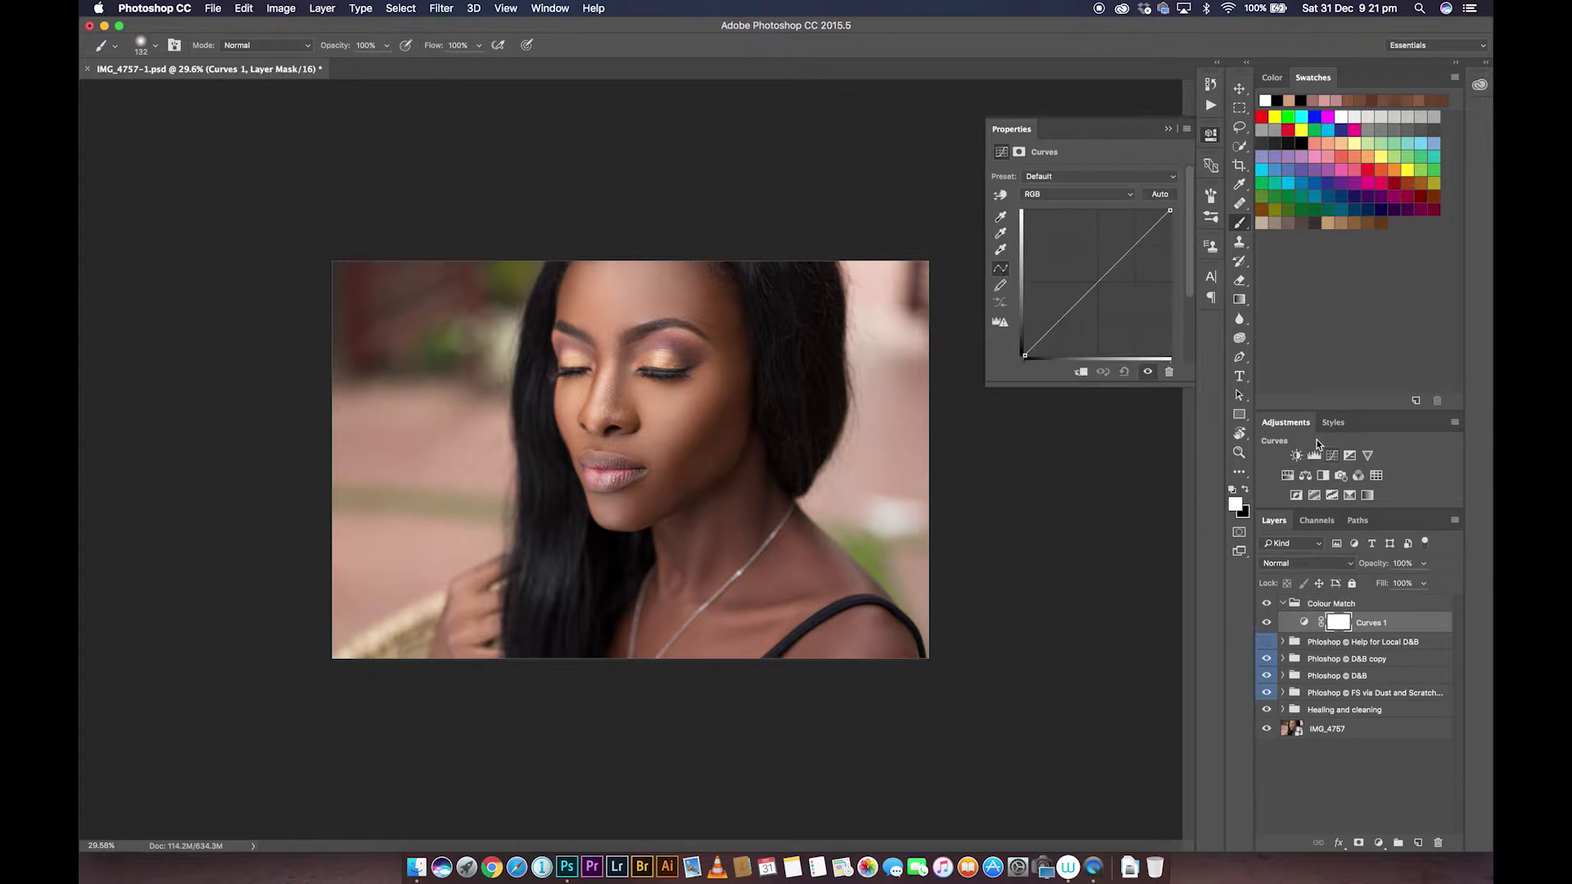
click(999, 195)
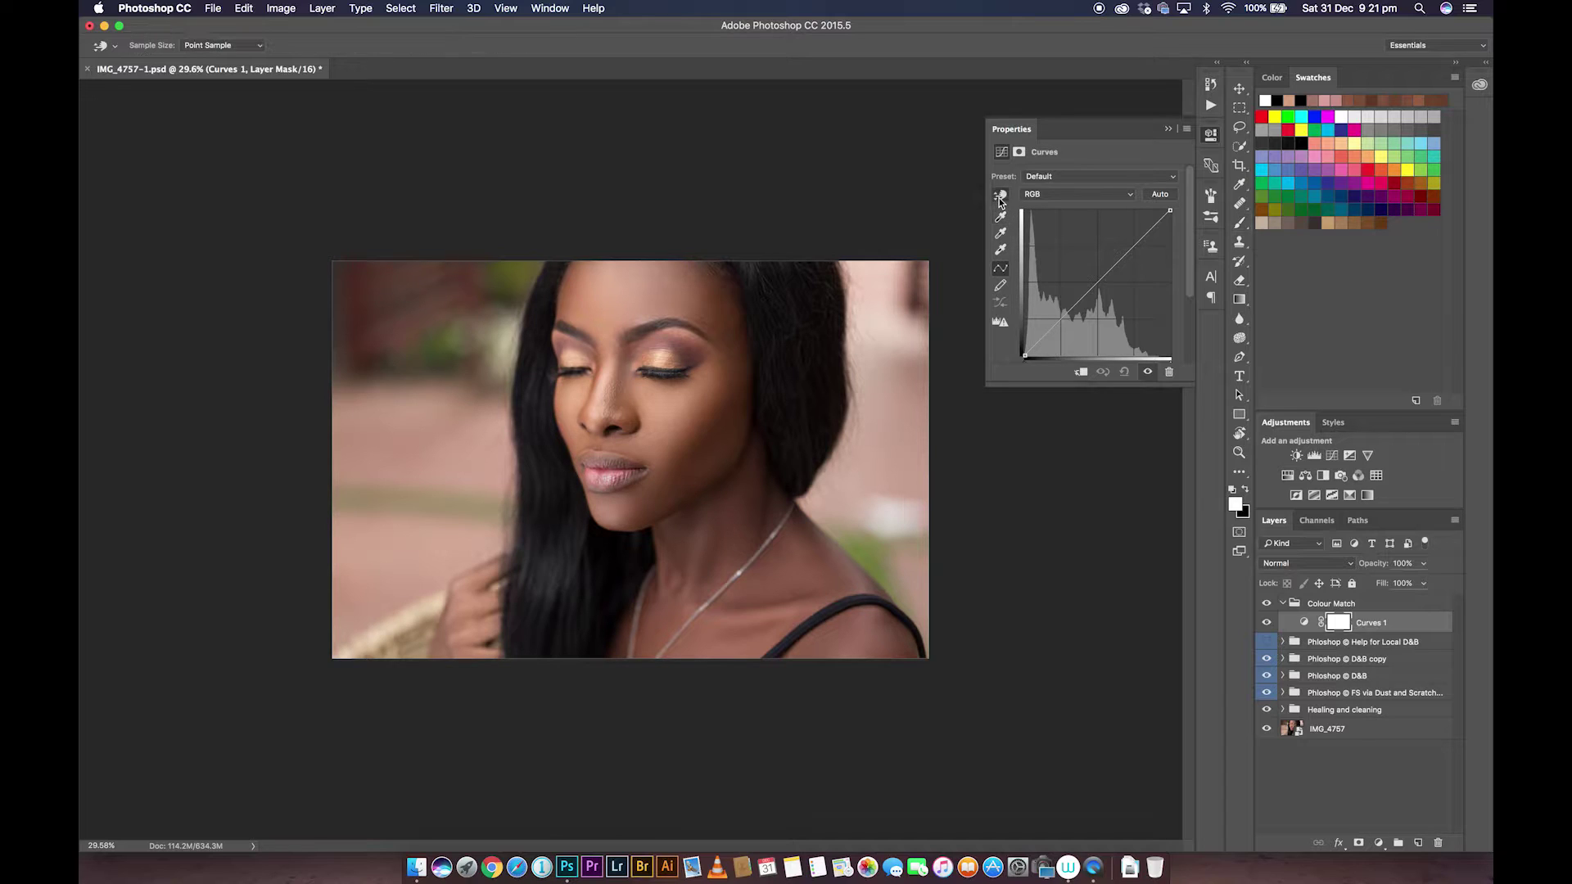
drag(673, 277, 672, 300)
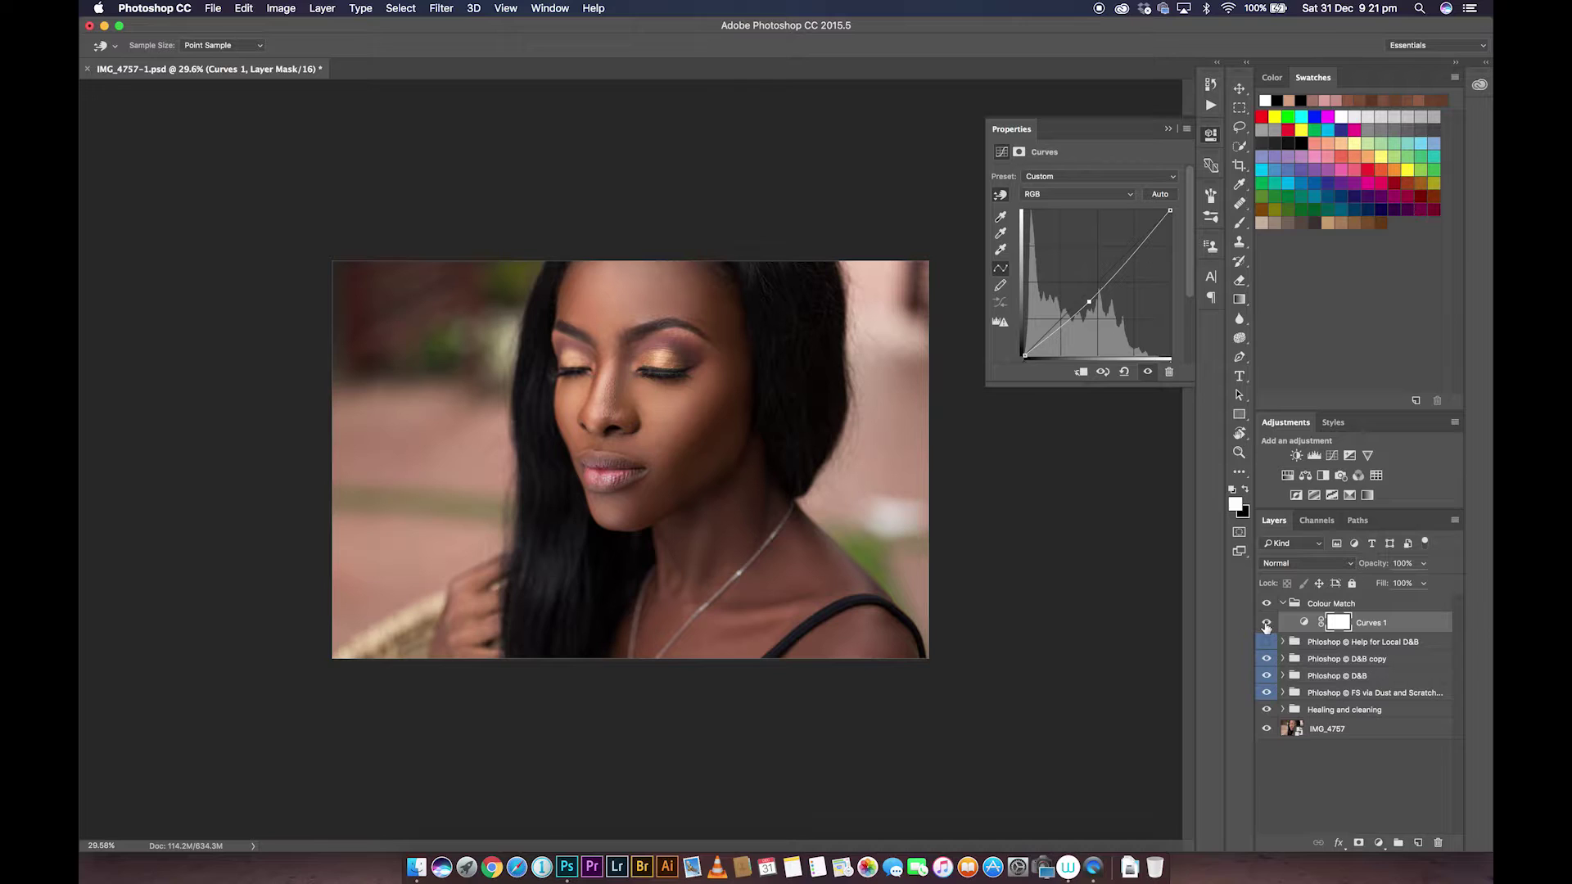
click(1266, 625)
click(1267, 626)
click(1266, 626)
click(1266, 625)
Invert the Curves mask to black, paint white over the face and hand with a 331 px brush, and compare before and after
key(super+i)
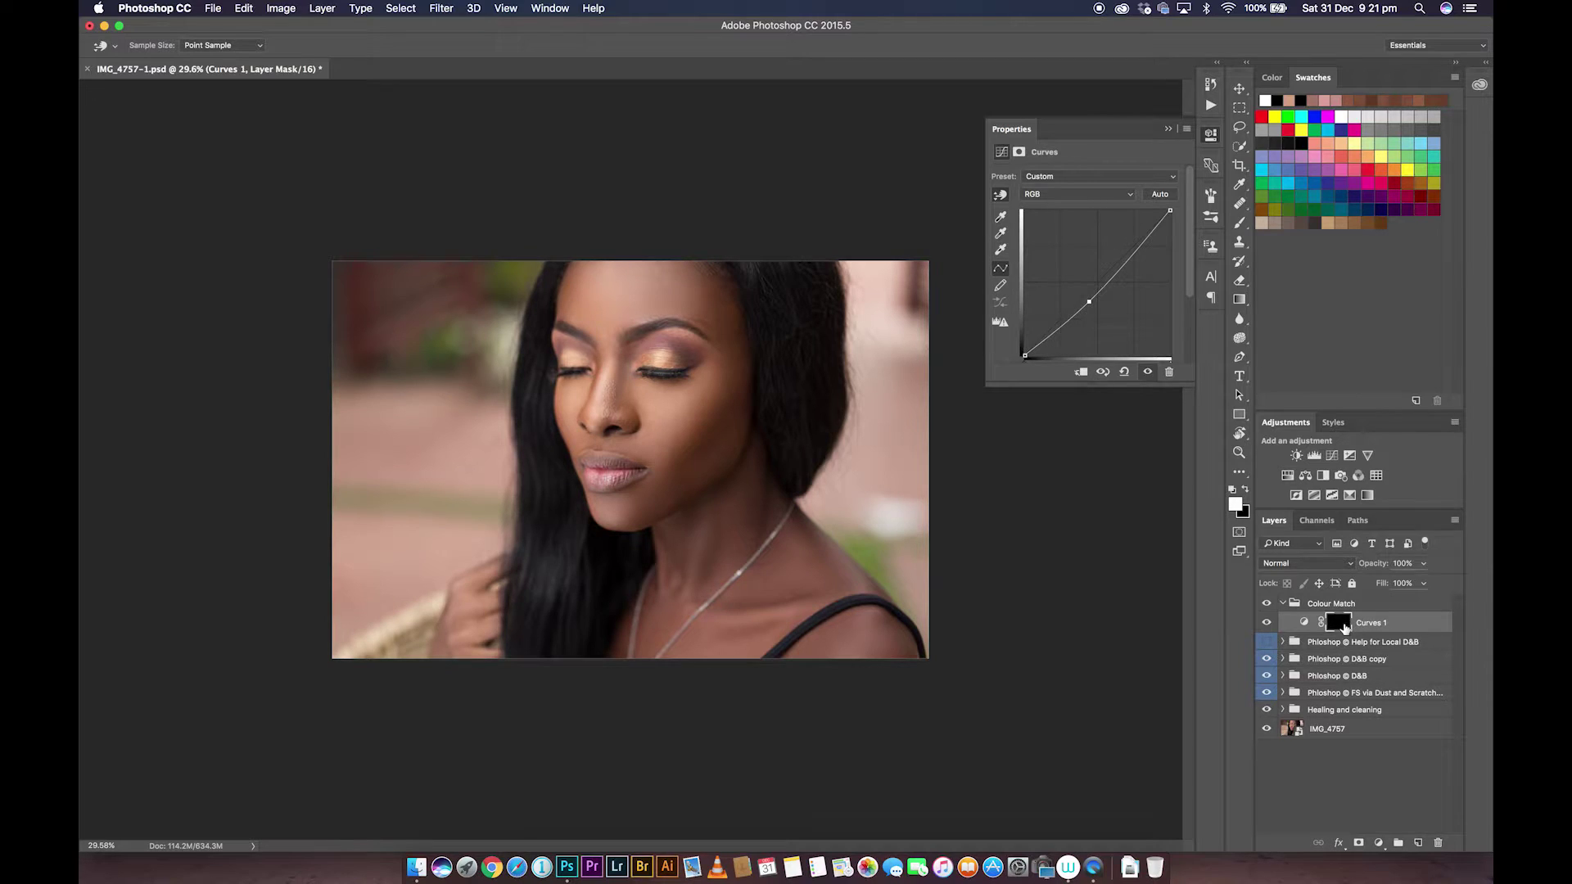
key(b)
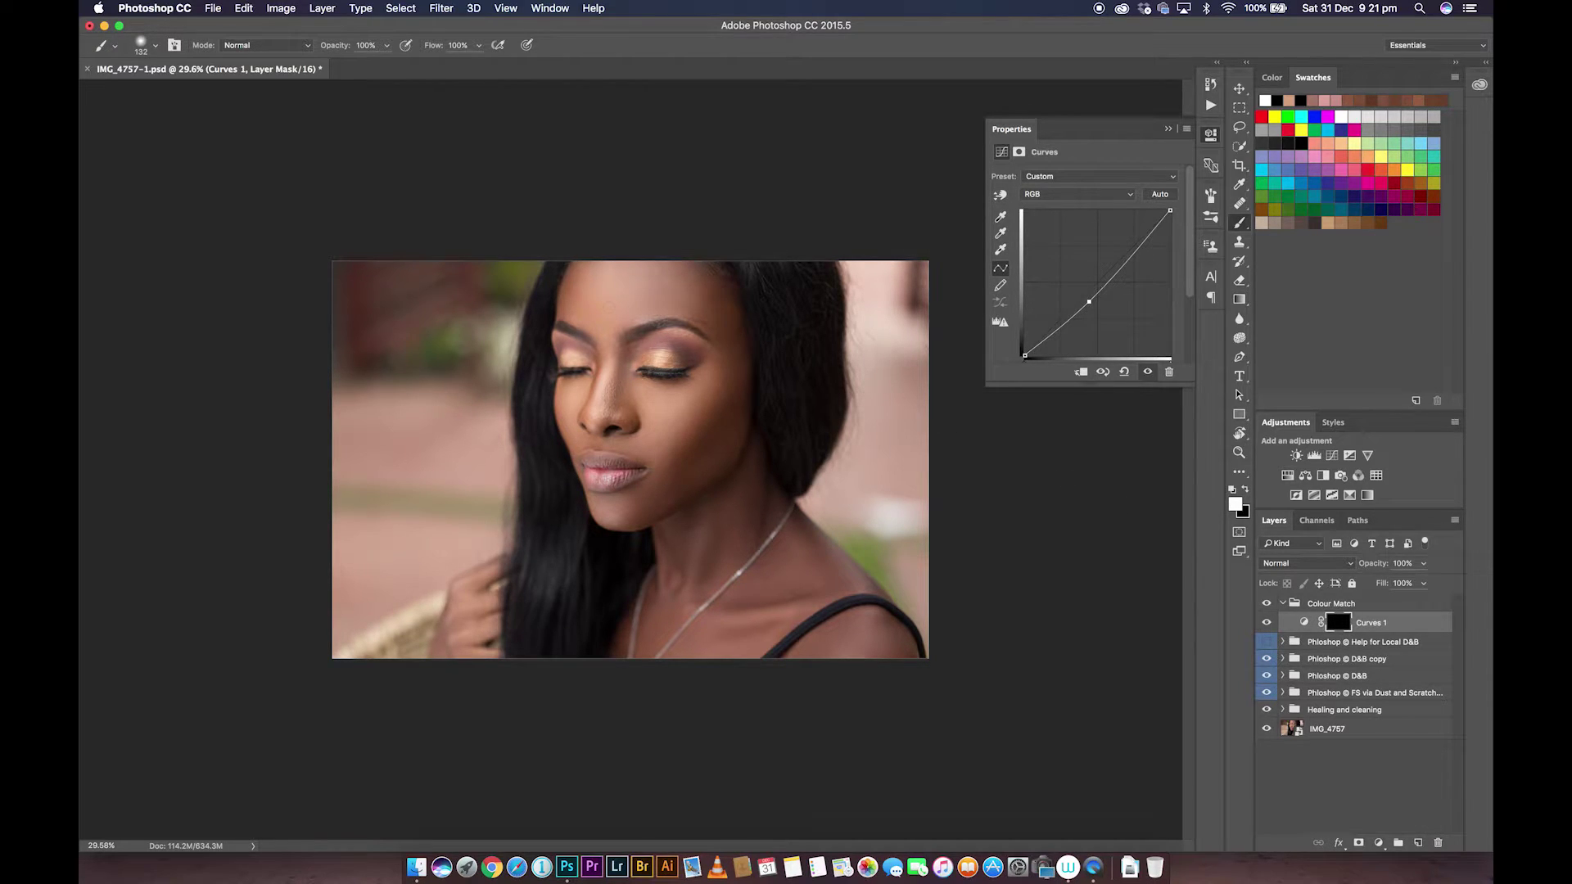
mouse_move(619, 318)
mouse_down()
mouse_move(597, 368)
mouse_move(597, 320)
mouse_move(702, 272)
mouse_move(726, 330)
mouse_move(732, 291)
mouse_move(723, 414)
mouse_move(743, 383)
mouse_move(710, 457)
mouse_move(720, 446)
mouse_move(663, 472)
mouse_move(685, 438)
mouse_move(680, 456)
mouse_move(720, 450)
mouse_move(665, 499)
mouse_up()
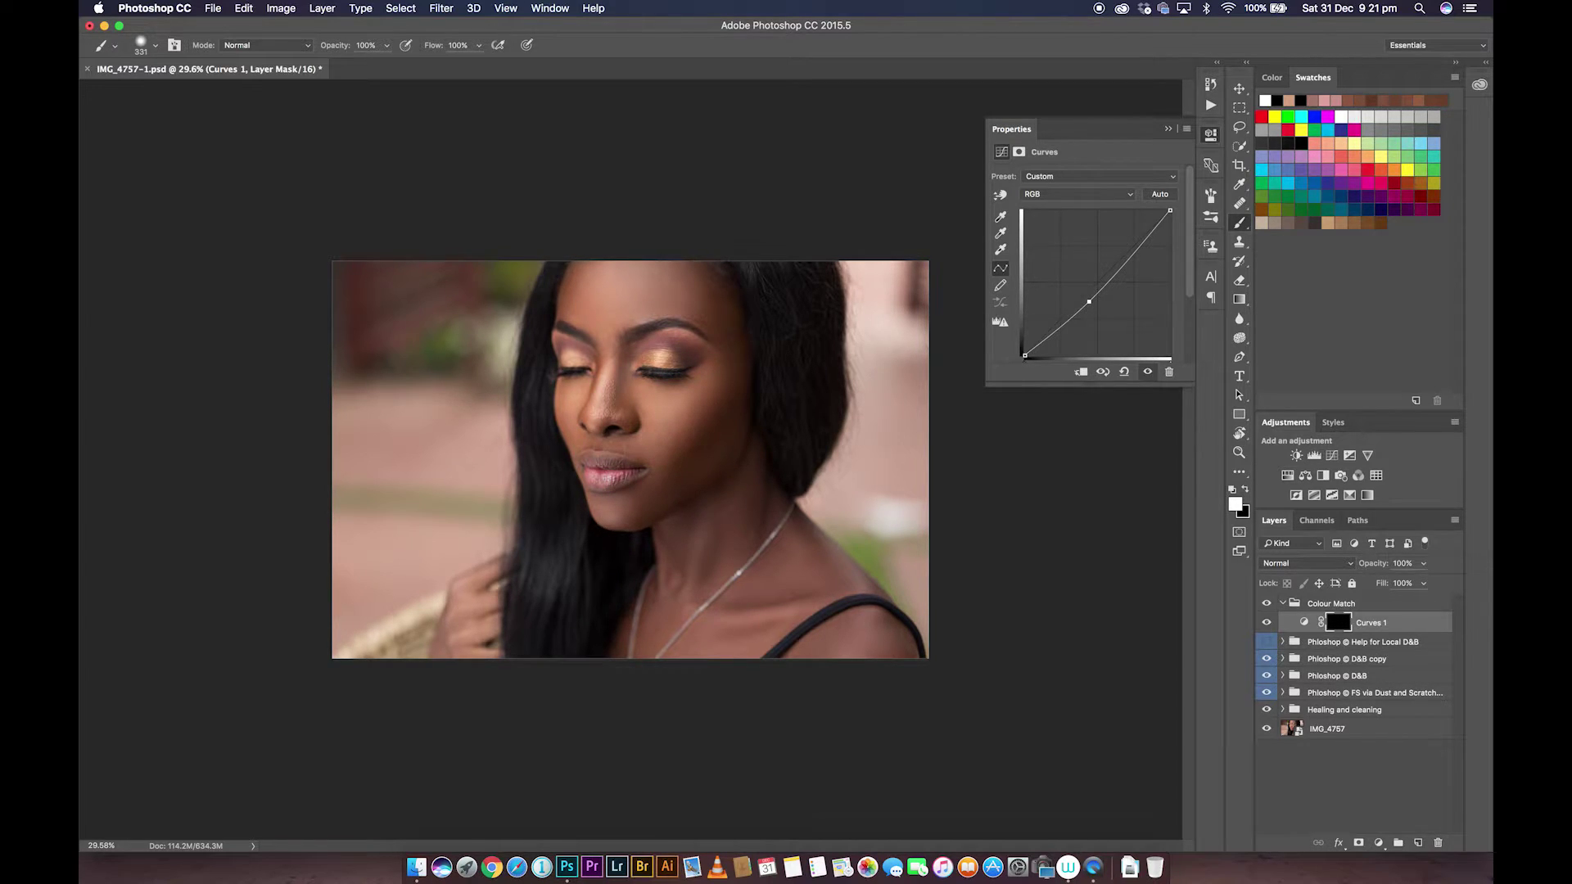
mouse_move(485, 581)
mouse_down()
mouse_move(456, 667)
mouse_move(481, 659)
mouse_move(453, 659)
mouse_move(503, 563)
mouse_up()
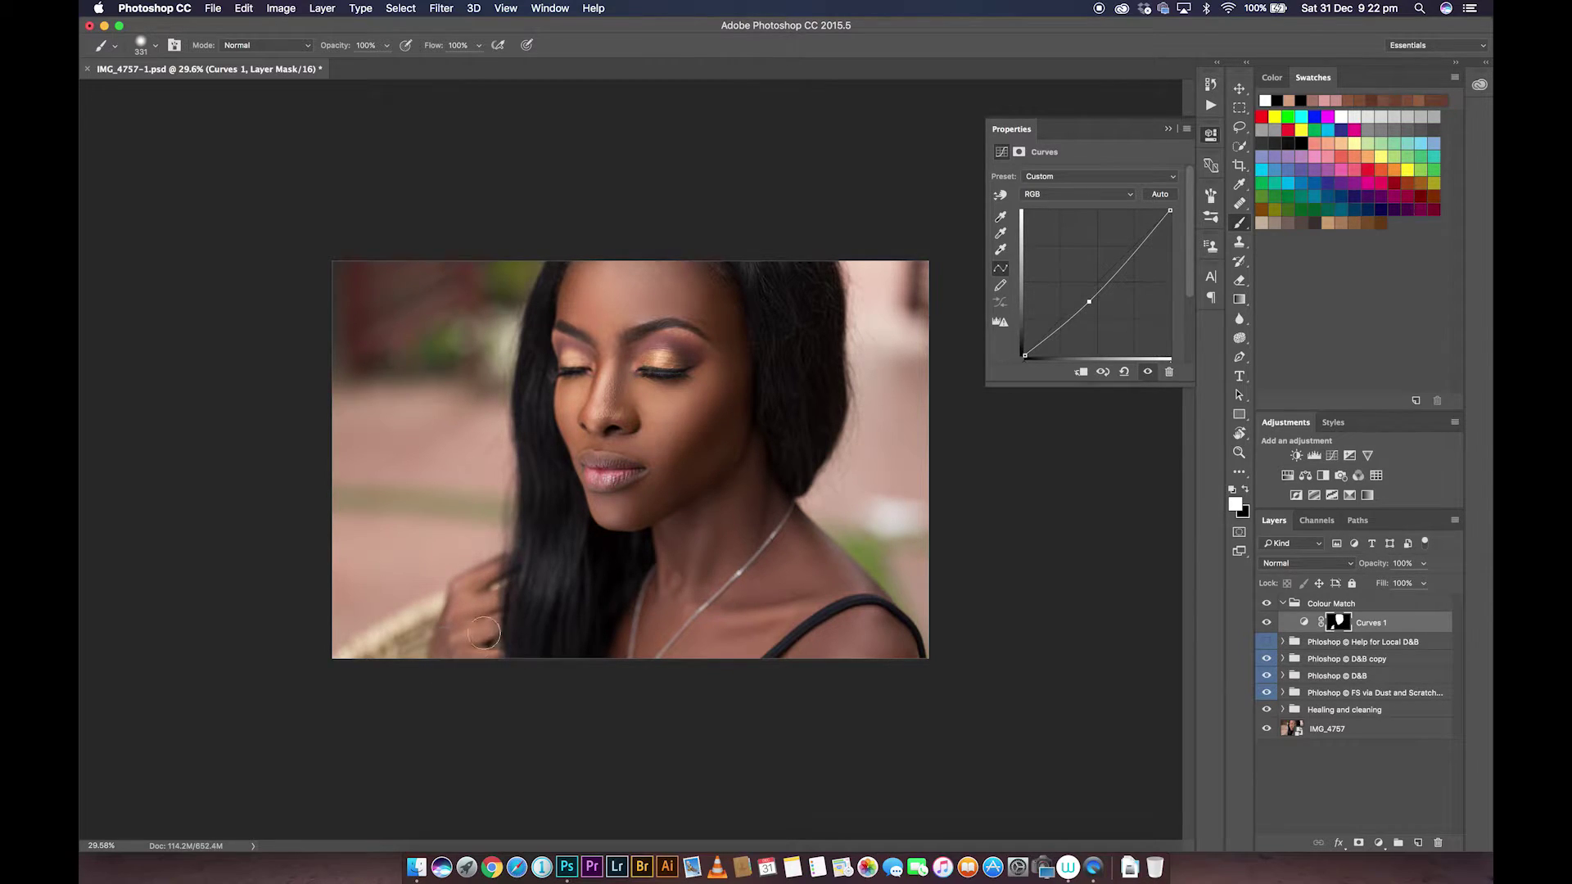
click(1267, 623)
click(1267, 624)
click(1267, 624)
click(1268, 624)
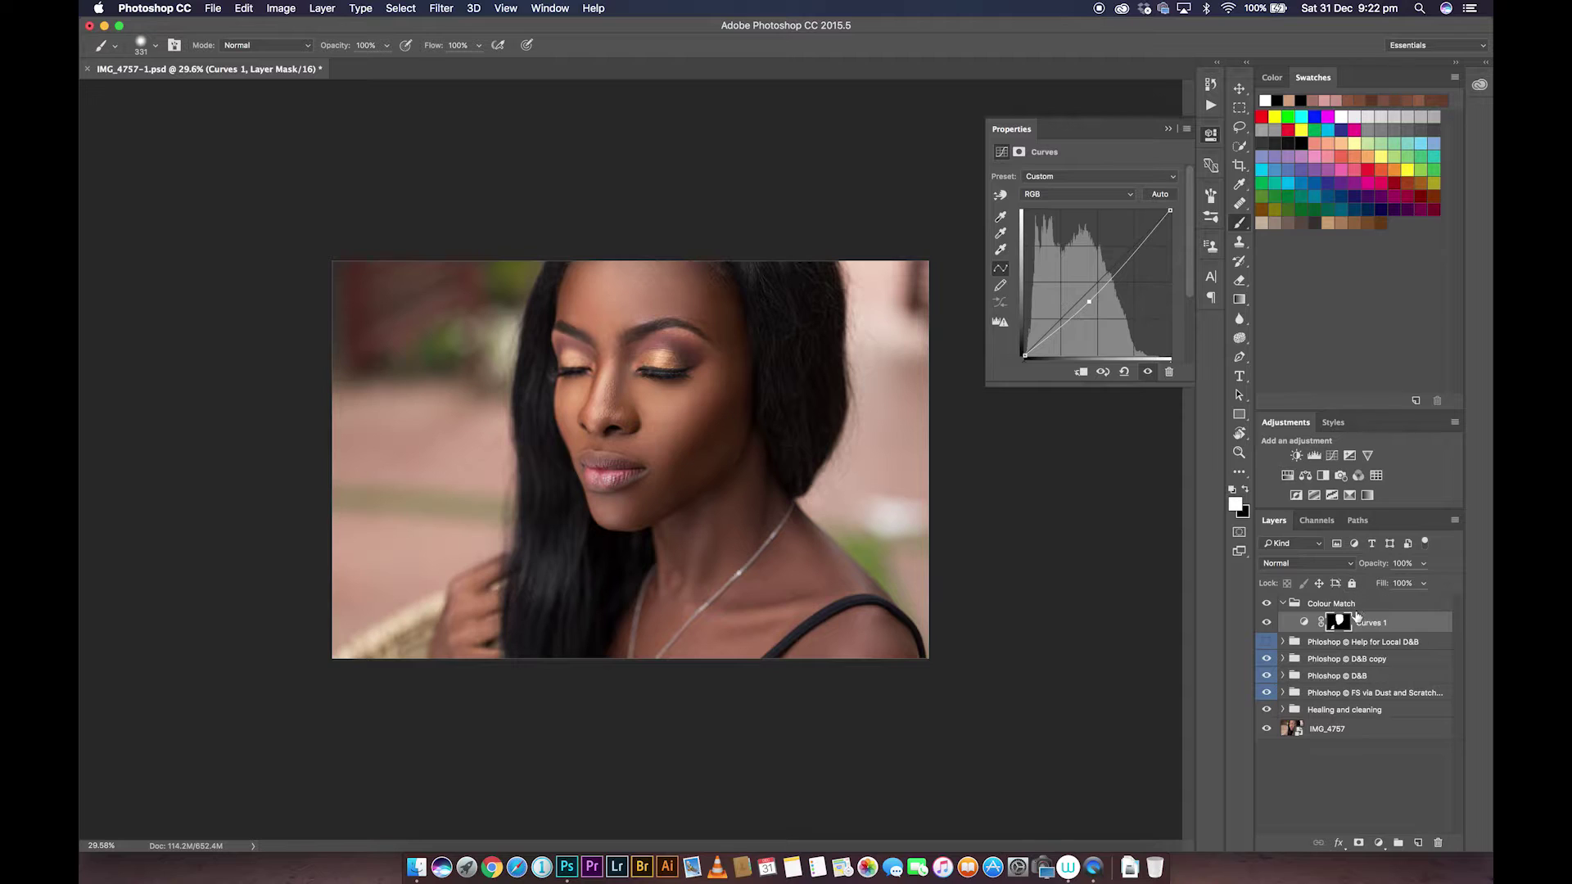
Lower the Curves layer's opacity to about 68% and compare the image with and without it
drag(1376, 571, 1354, 565)
click(1267, 622)
click(1266, 622)
click(1267, 623)
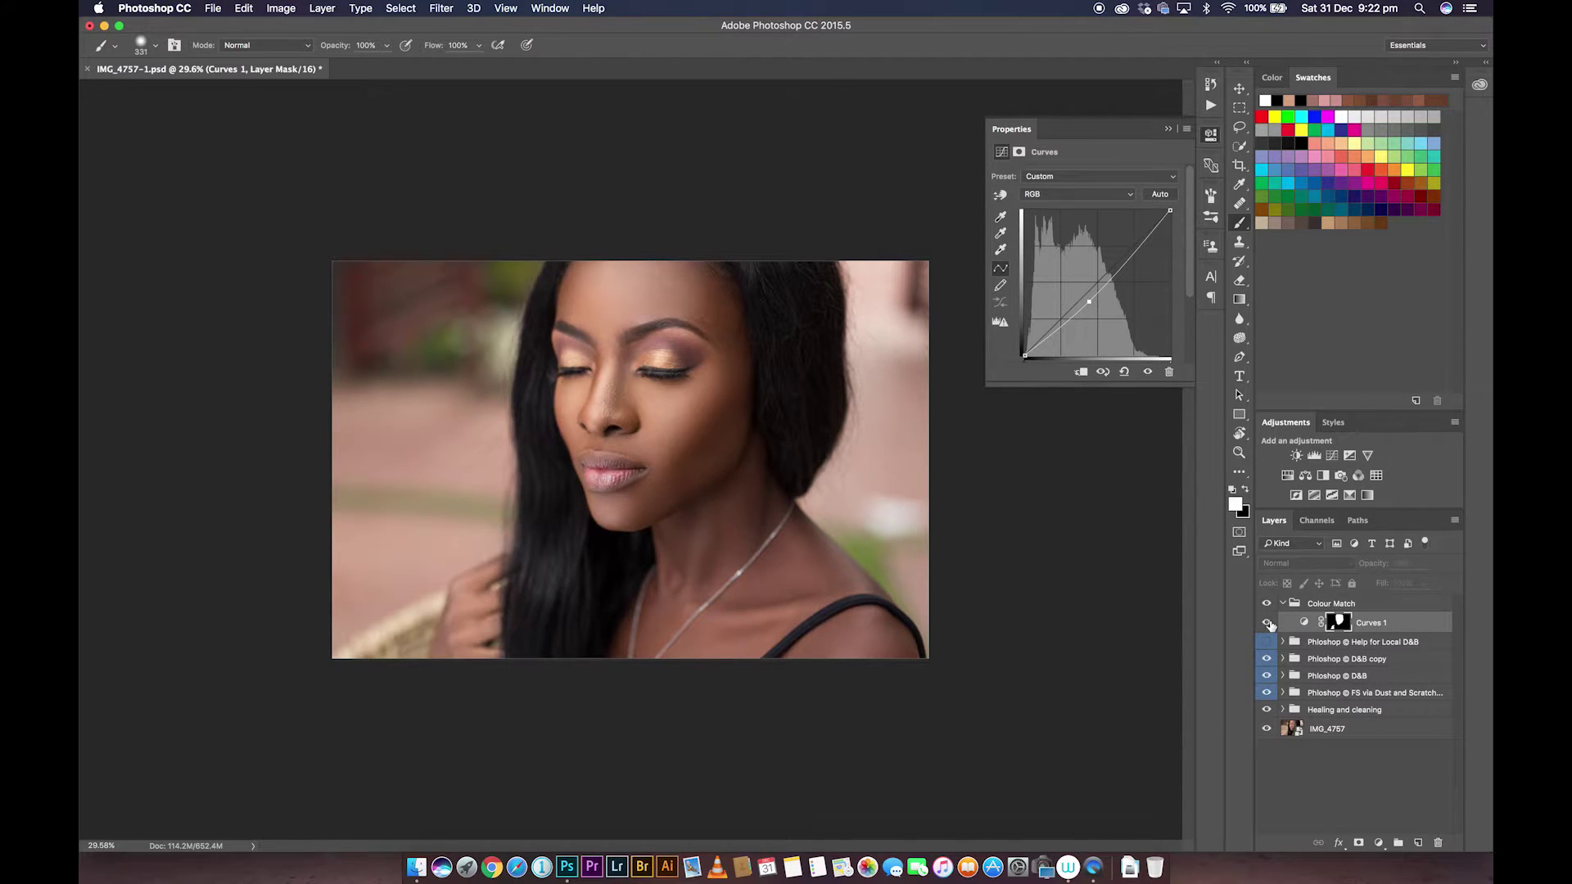
click(1267, 623)
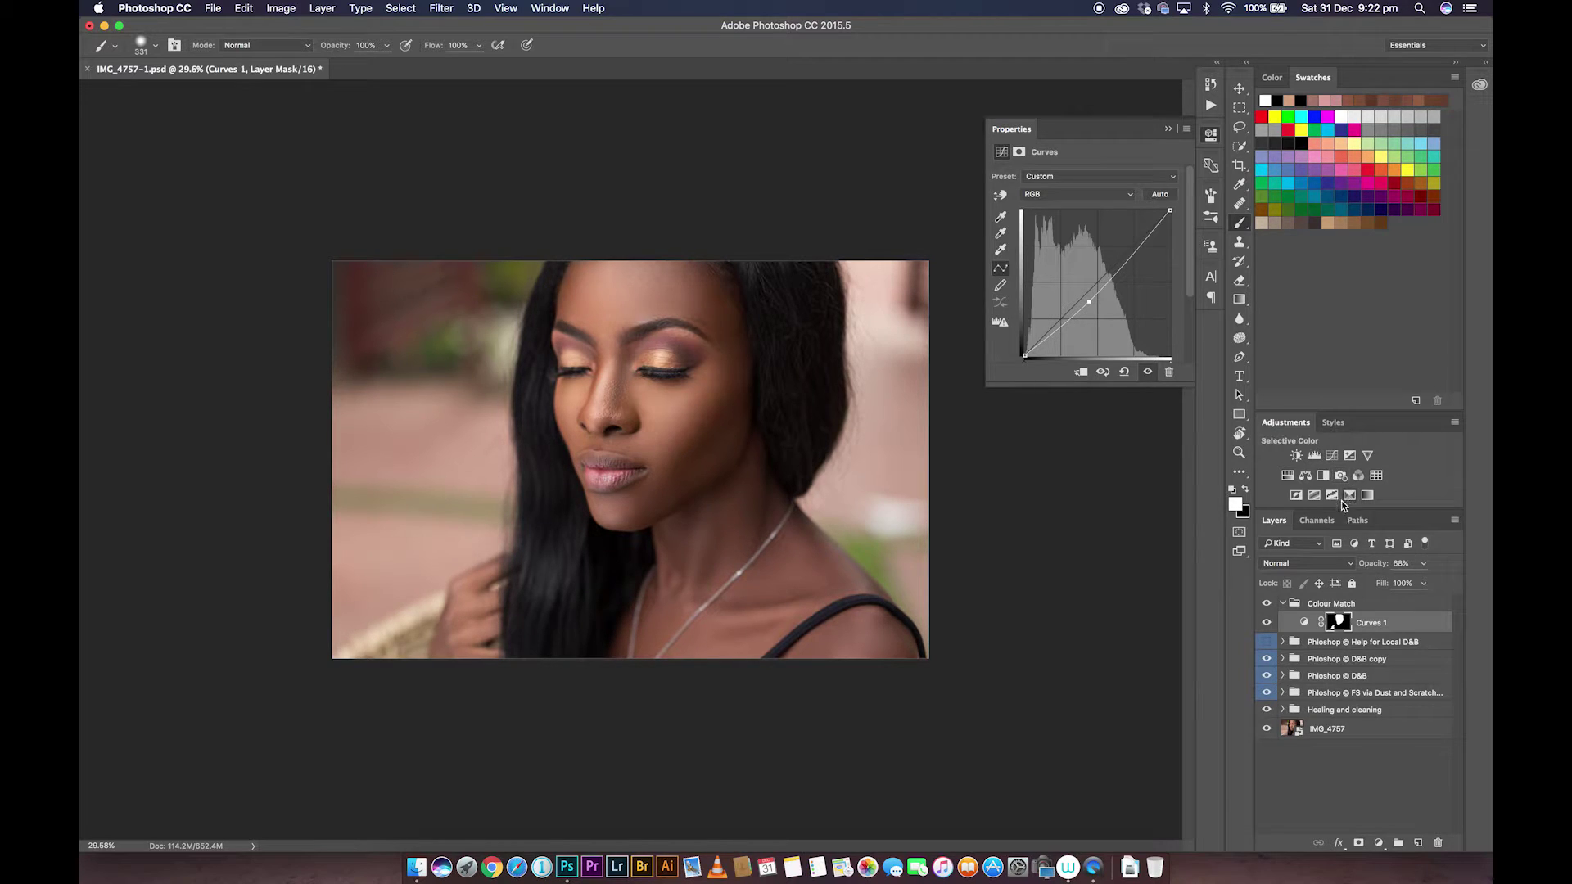
Add a Hue/Saturation adjustment above the Curves layer with saturation at -8 and compare before and after
click(1287, 475)
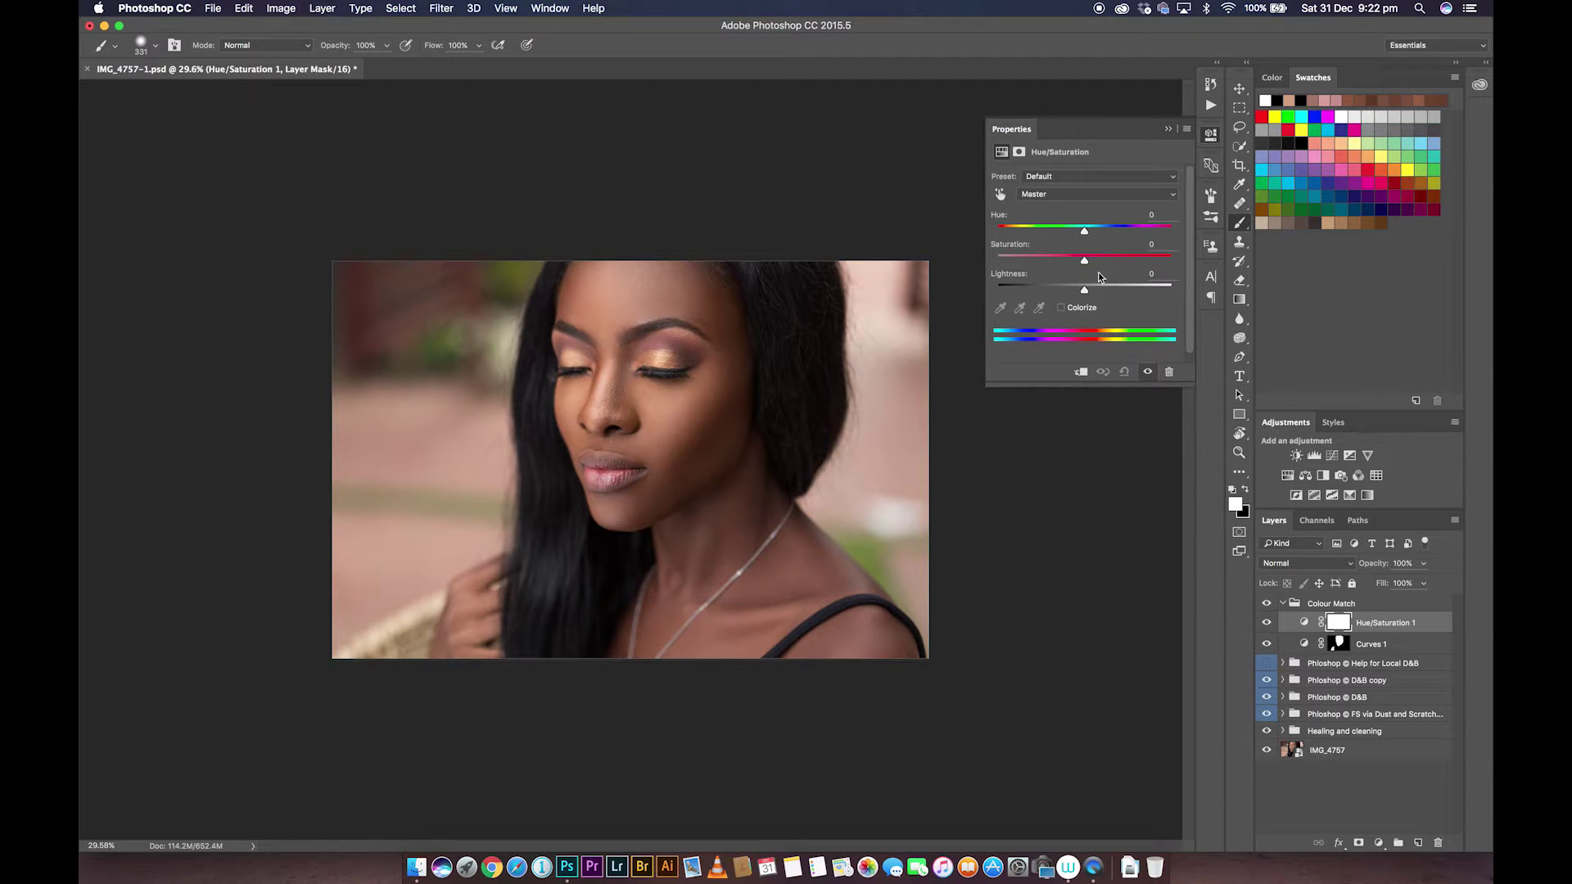
drag(1083, 262, 1075, 262)
click(1147, 373)
click(1268, 624)
click(1267, 624)
click(1268, 624)
click(1268, 624)
click(1268, 624)
click(1268, 624)
Clip the Hue/Saturation adjustment to the Curves layer and compare the image with it off and on
click(1081, 373)
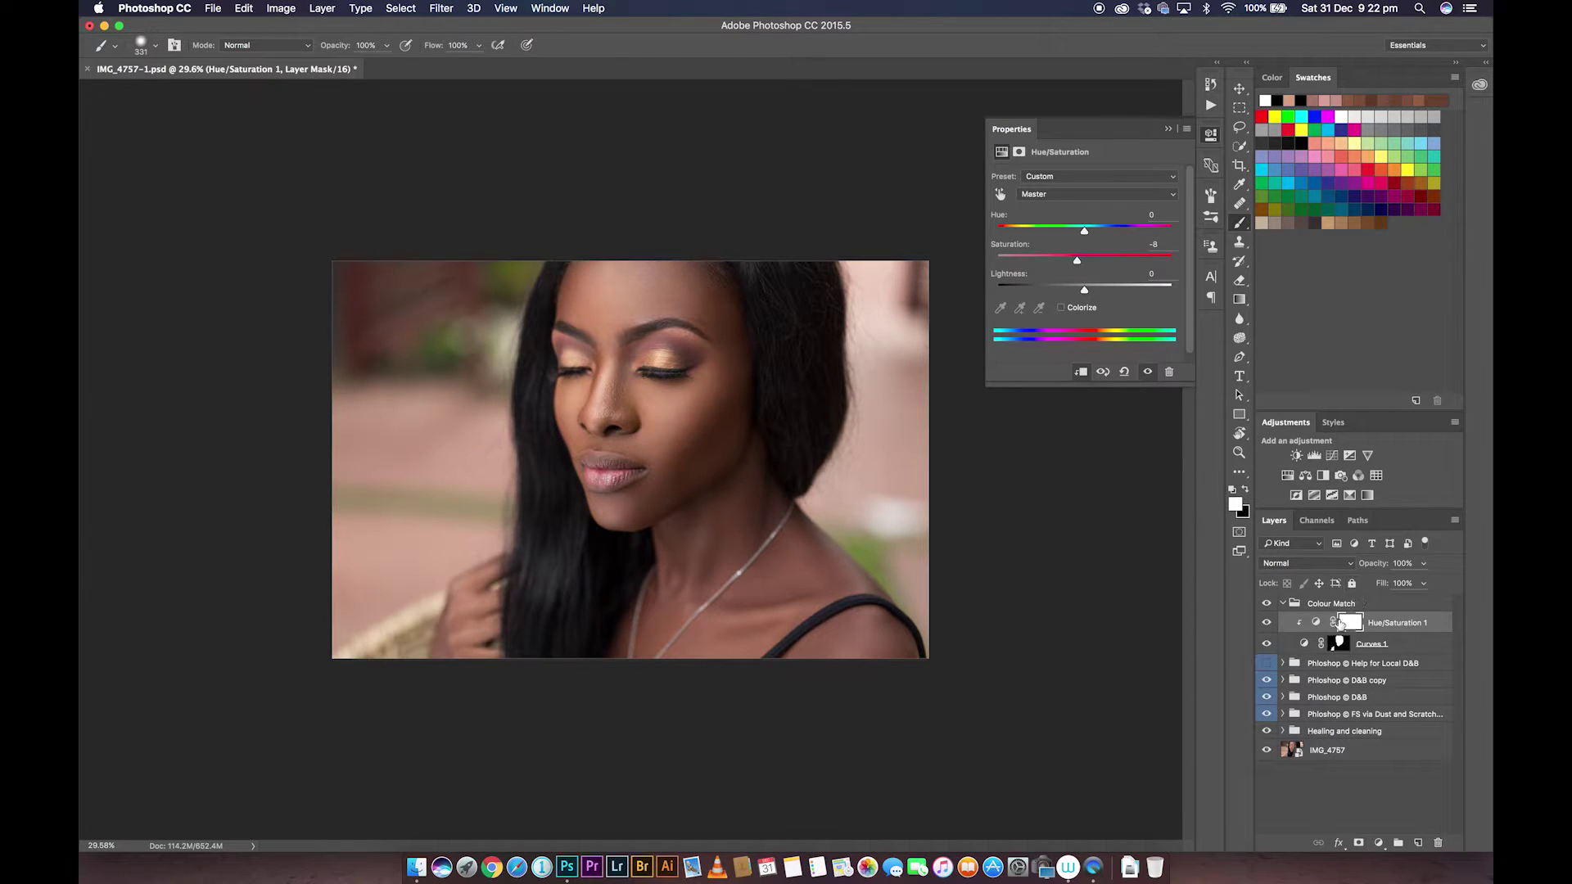
click(1265, 624)
click(1265, 624)
click(1266, 625)
click(1266, 625)
Add a new layer above the Colour Match group and stamp all visible layers into it
click(1296, 607)
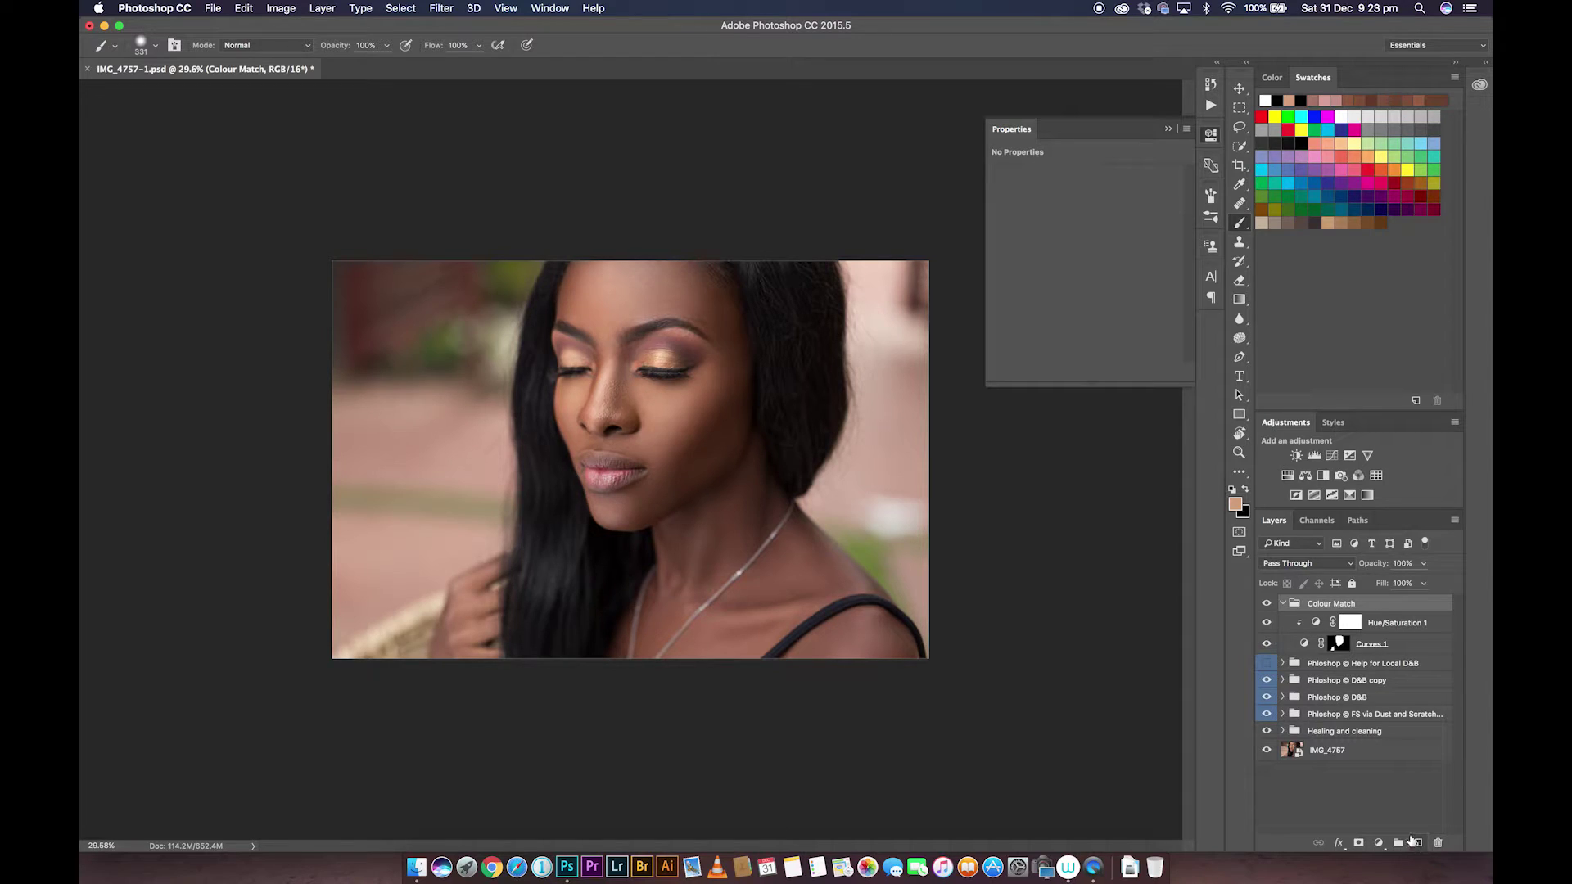
click(1415, 843)
drag(1333, 626, 1340, 601)
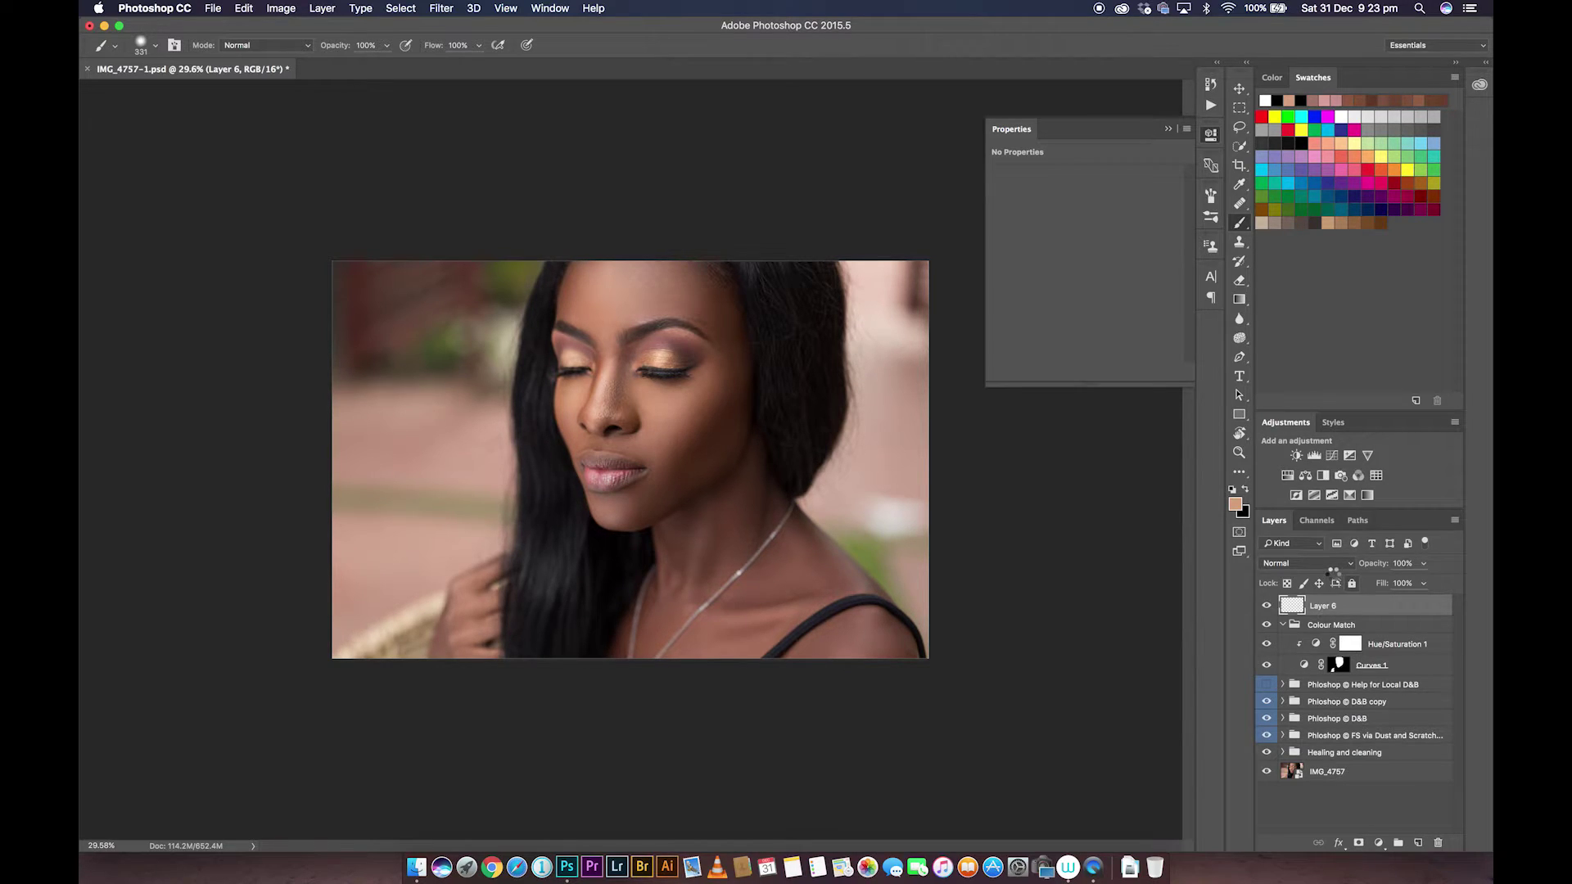
key(super+alt+shift+e)
Sample skin colours from the cheek, forehead, neck and hand in the foreground colour picker to compare their values, leaving the colour unchanged
click(1235, 505)
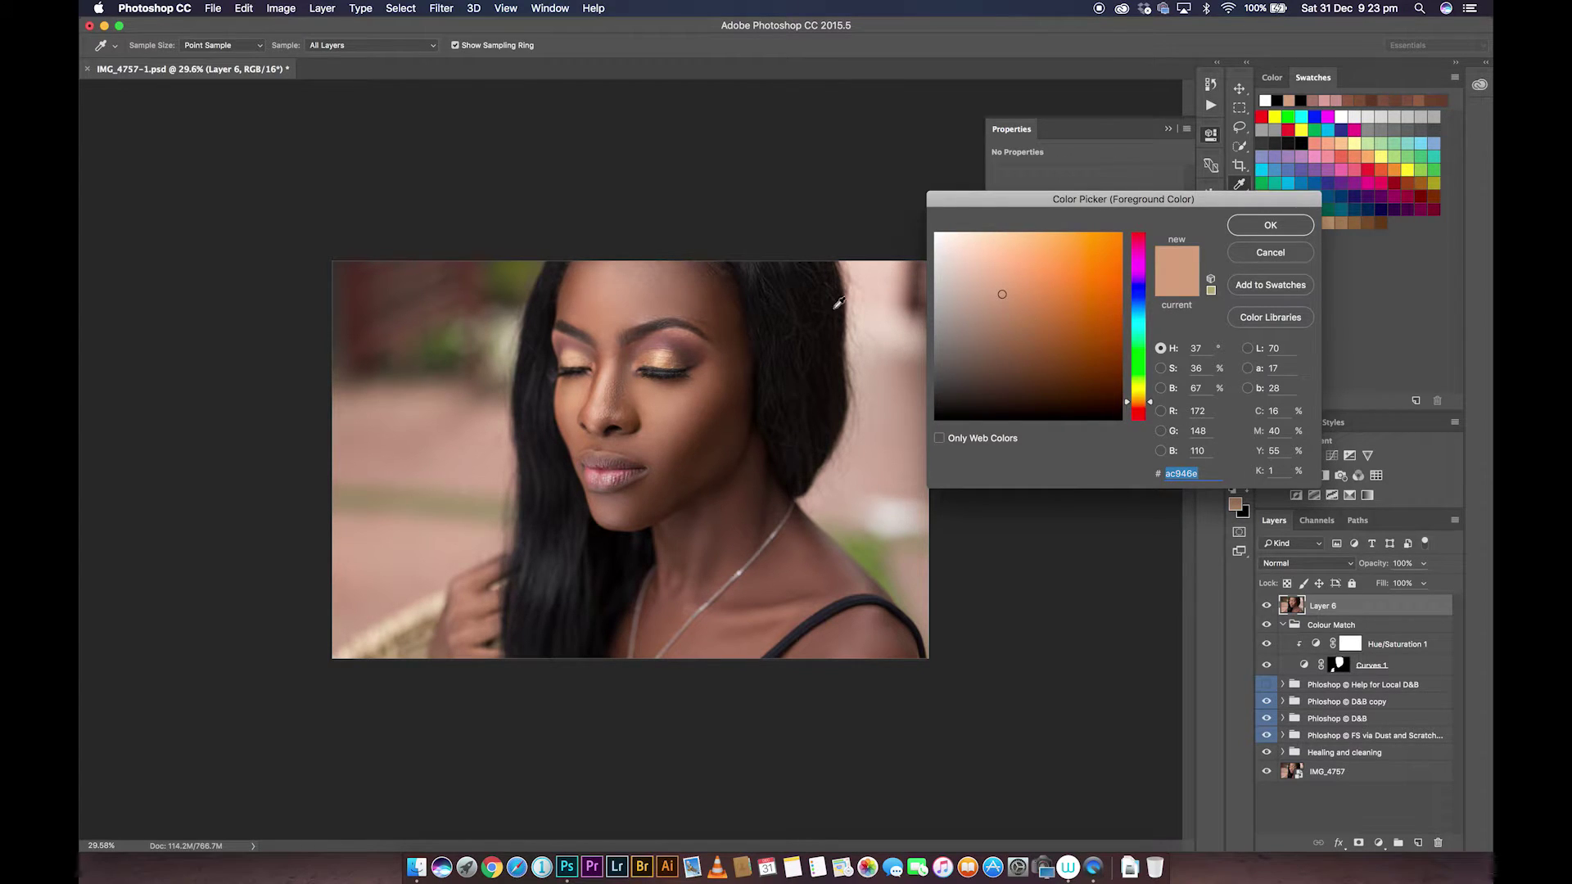
click(663, 408)
click(652, 282)
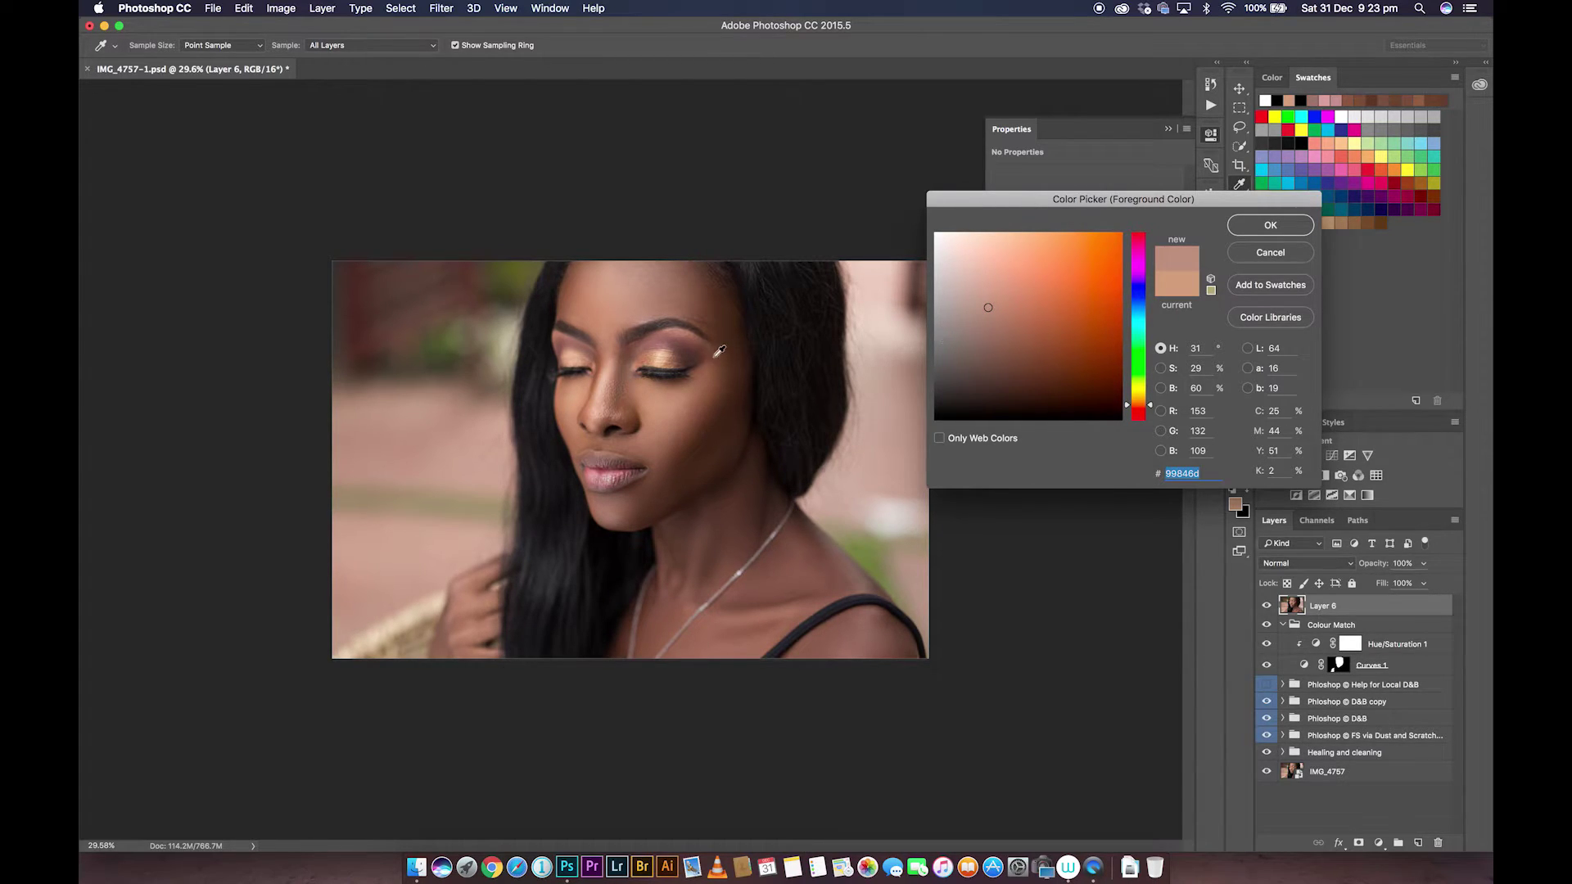
click(746, 536)
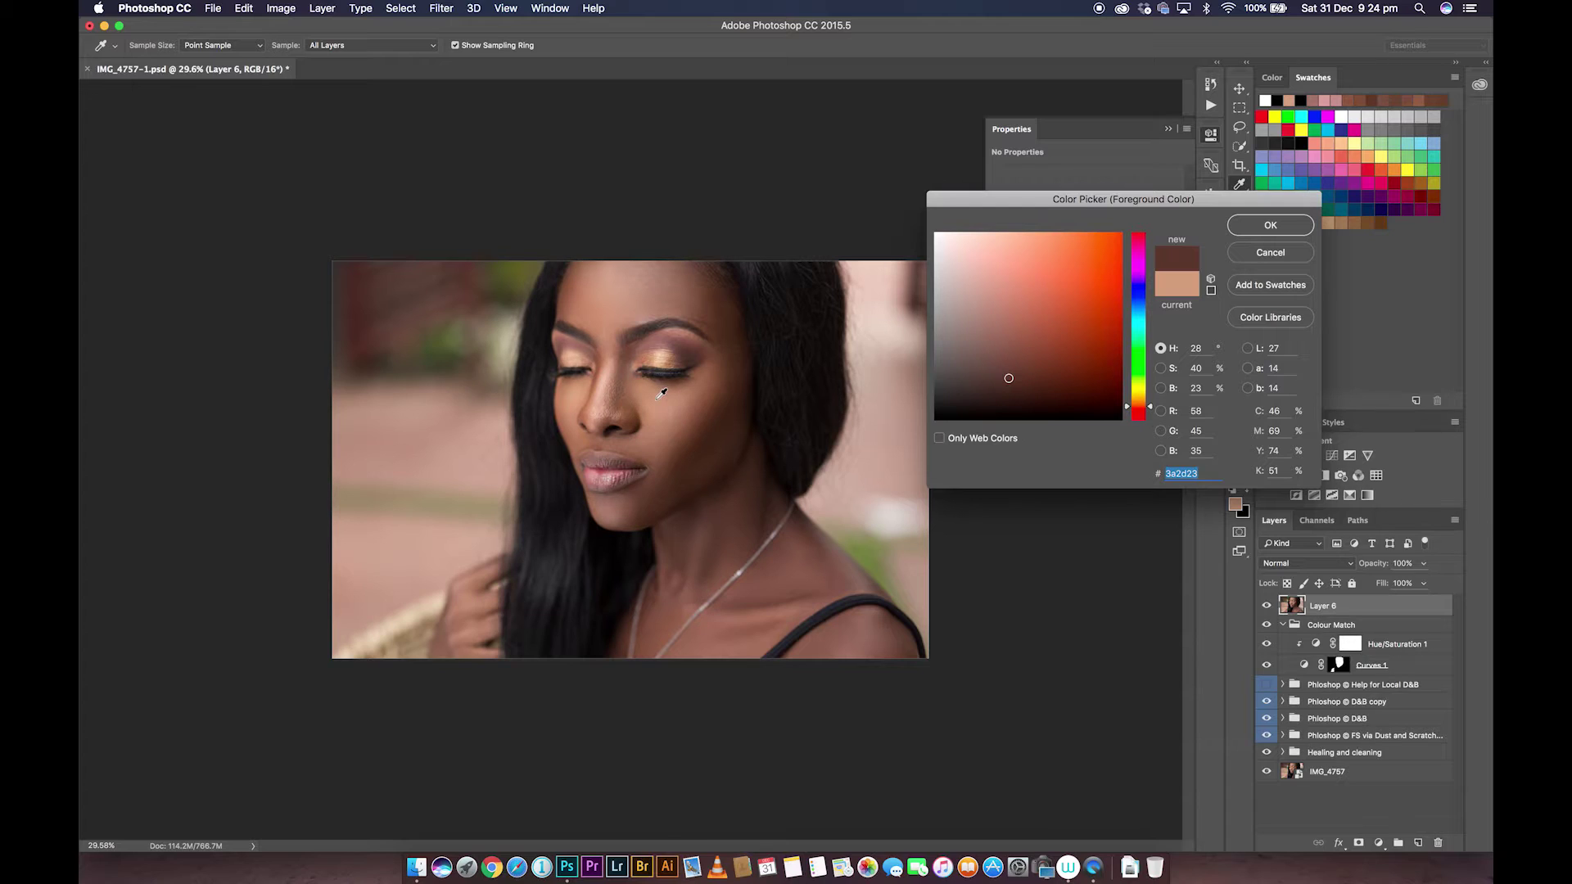
click(481, 604)
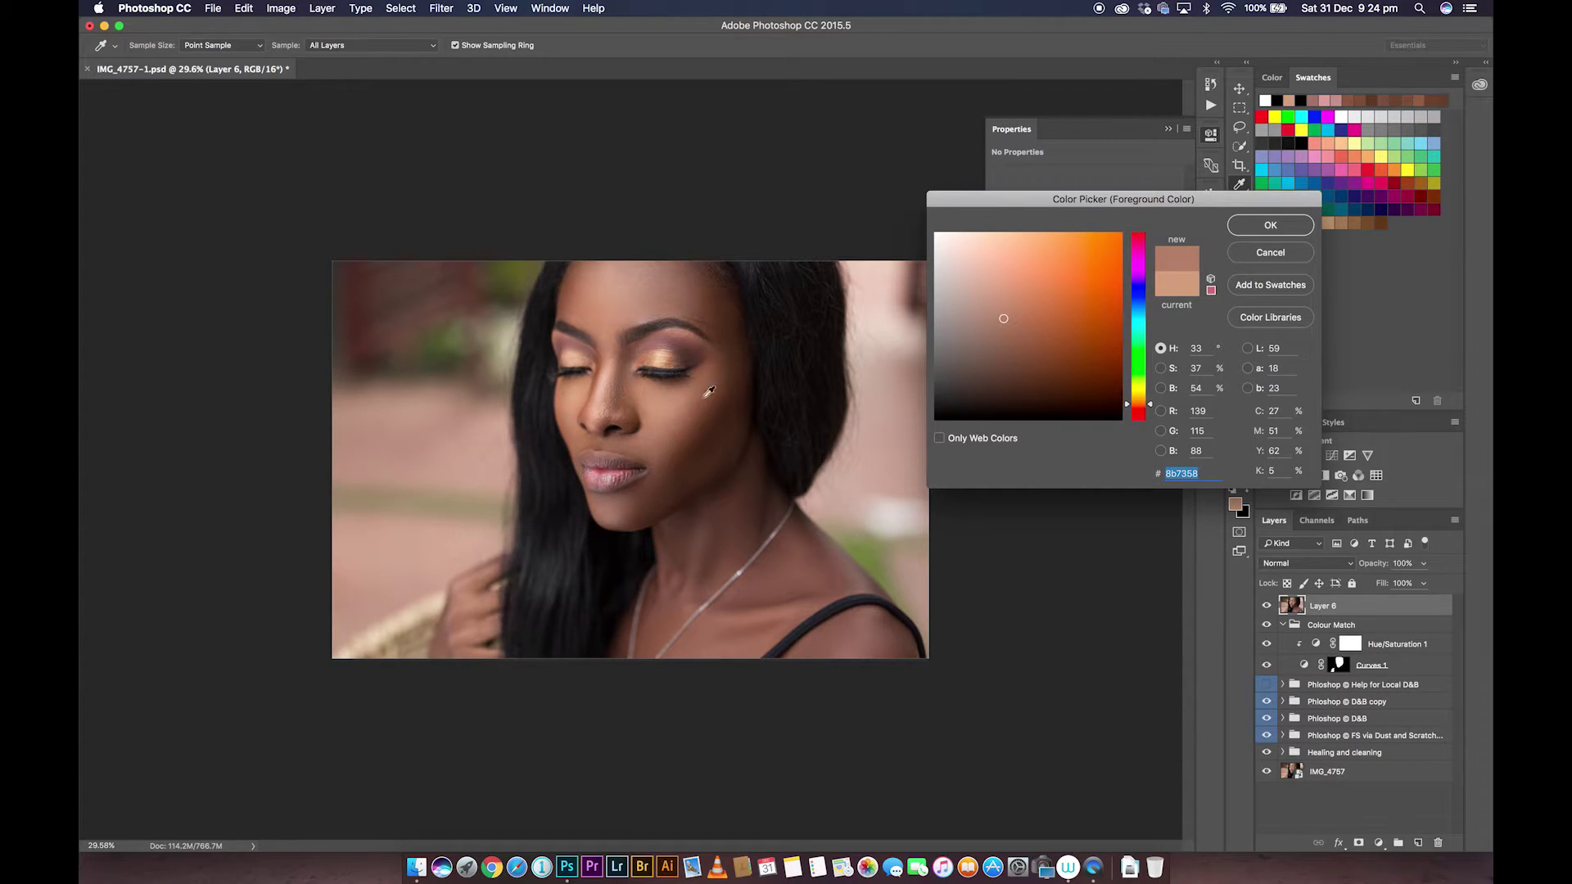
click(1260, 255)
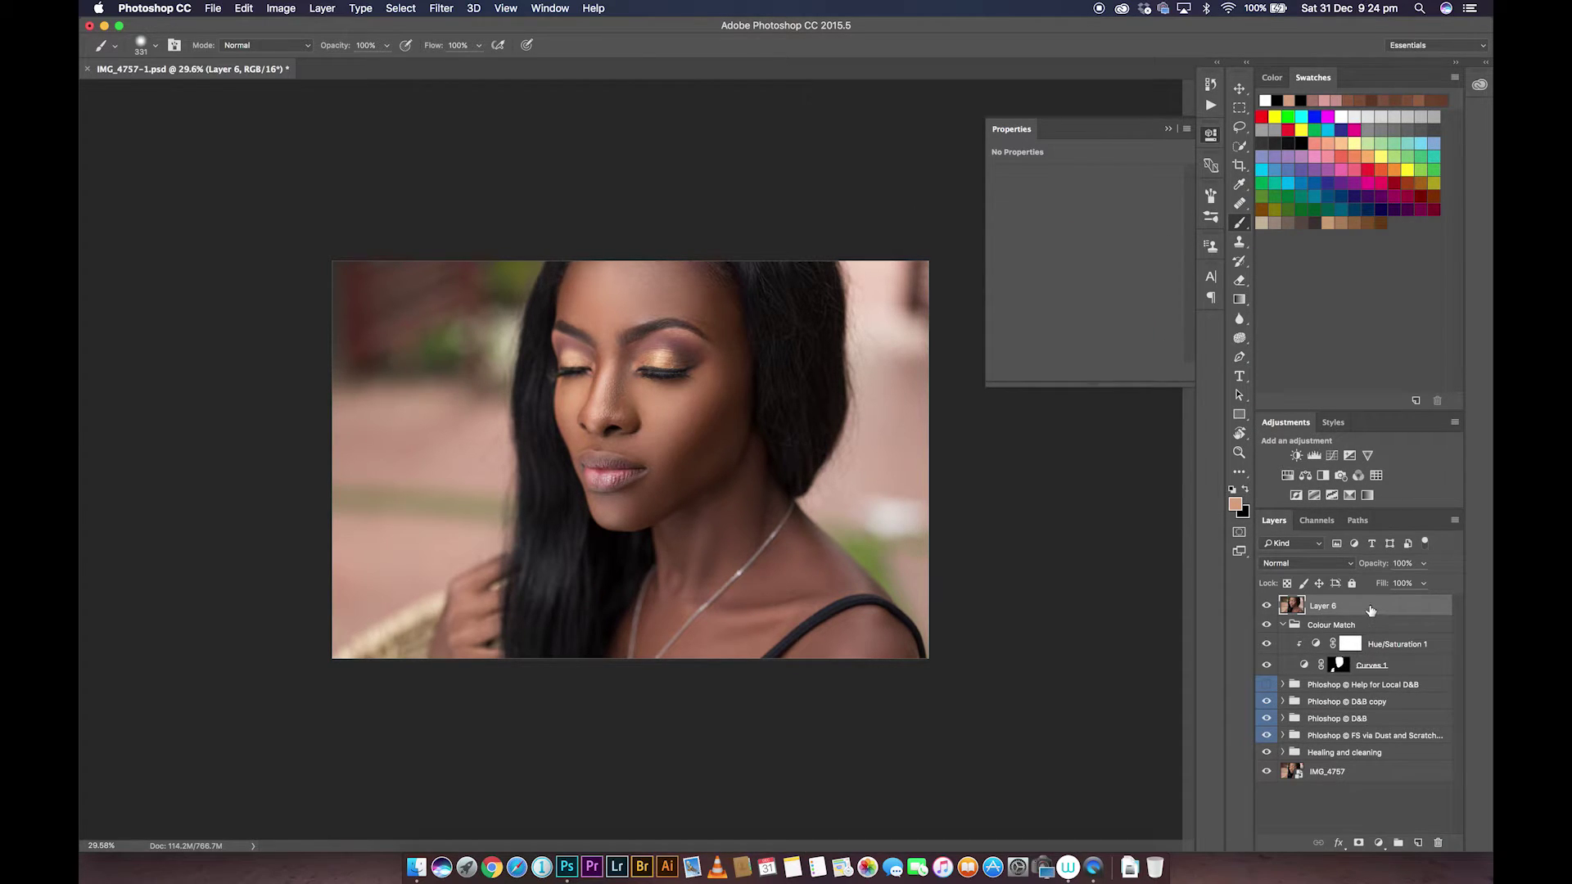
Delete the stamped layer above the Colour Match group and select the clipped Hue/Saturation adjustment
key(Delete)
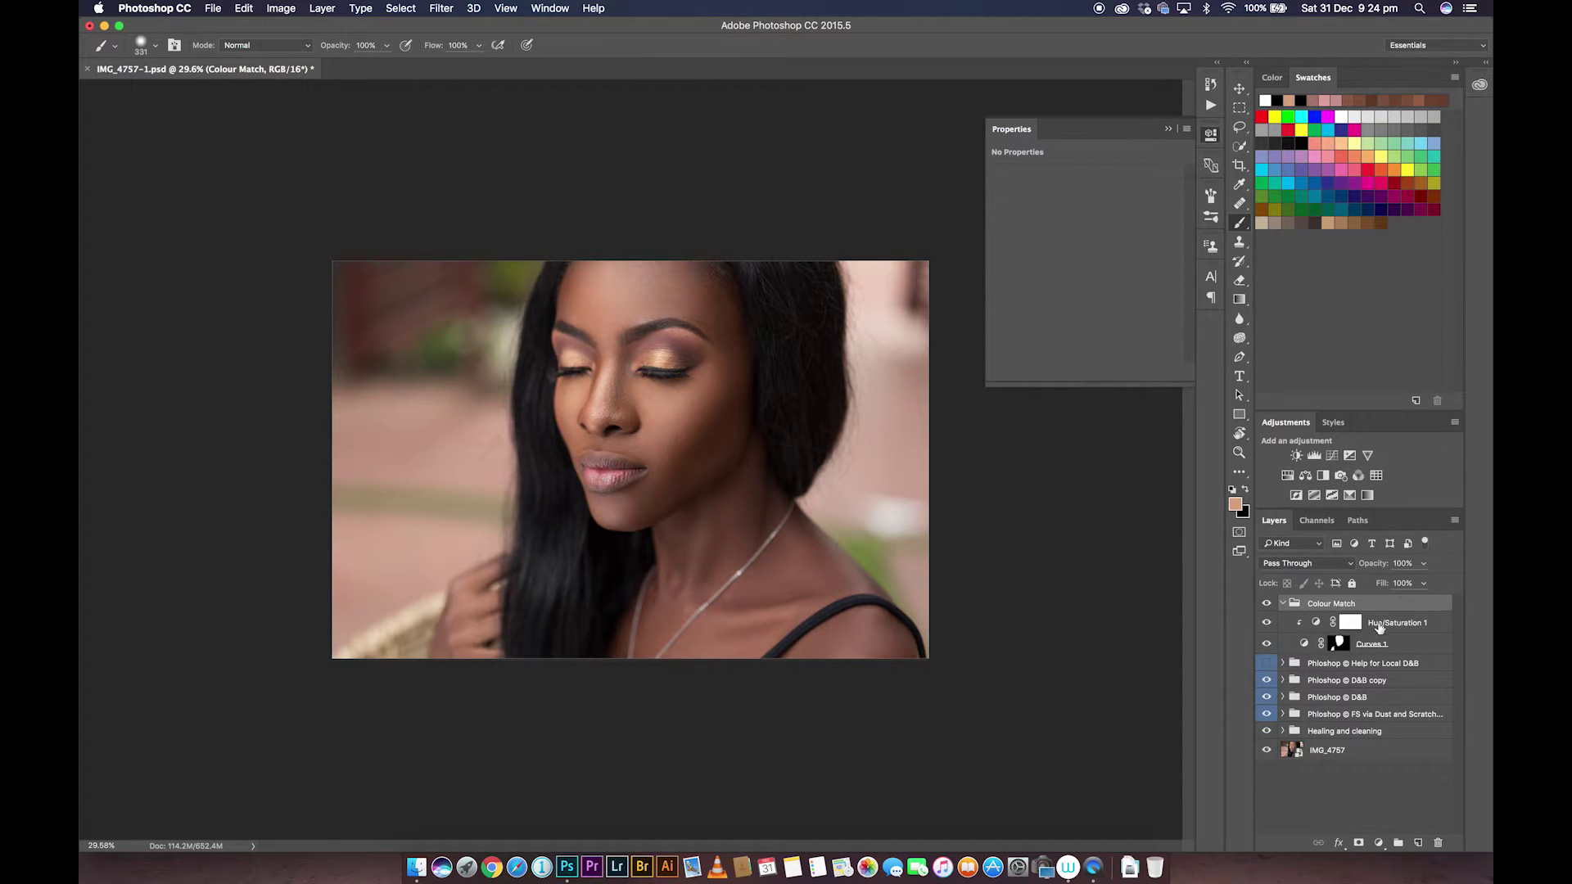
click(1379, 626)
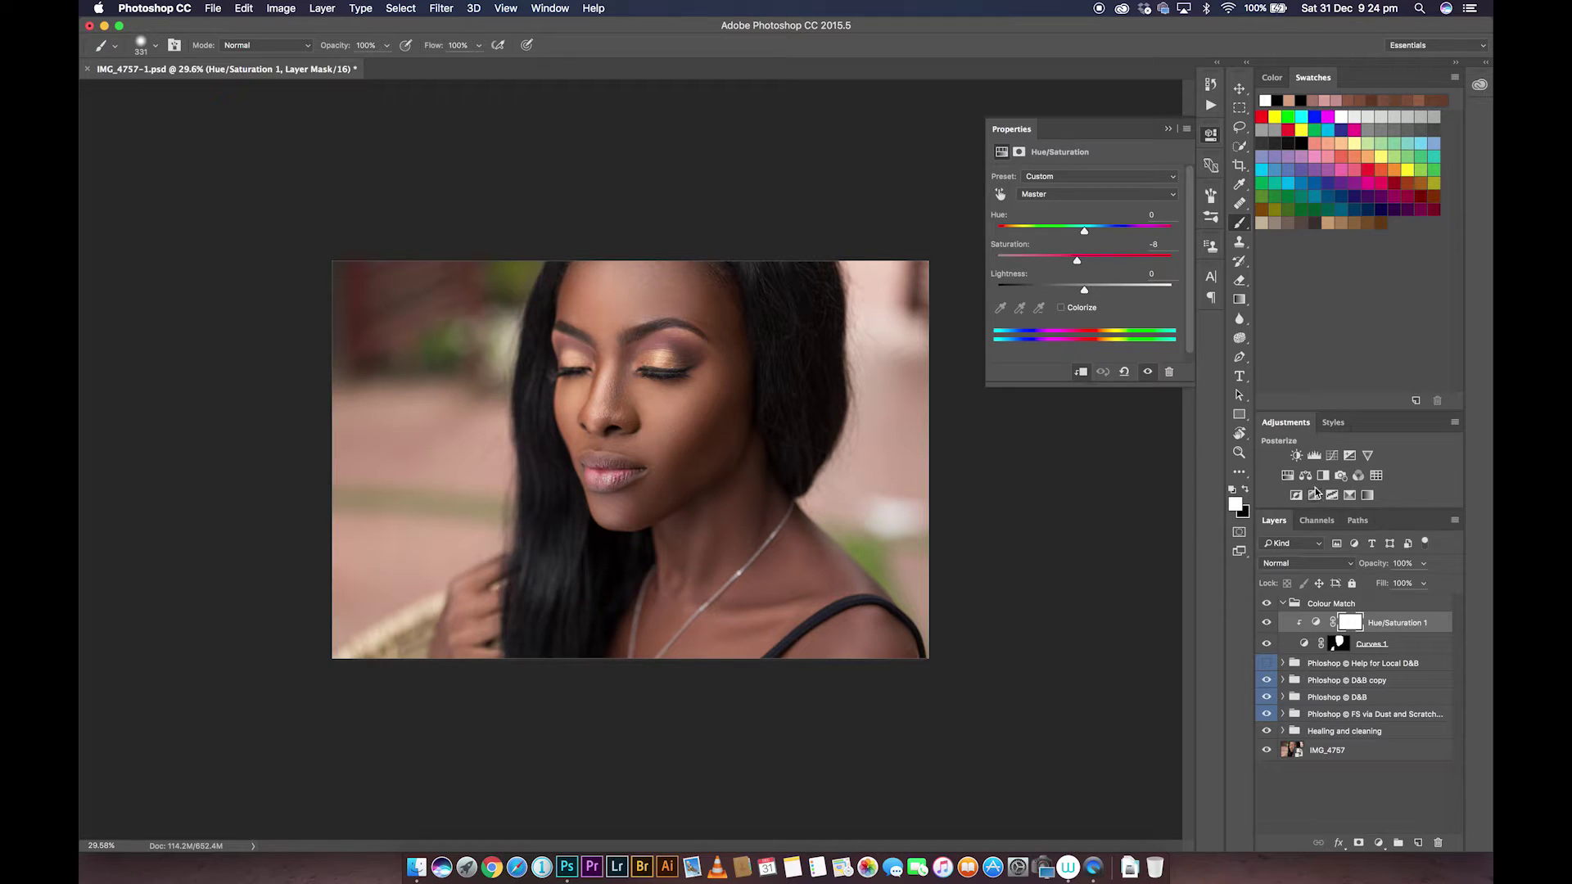
Add a Hue/Saturation adjustment clipped to the face Curves layer and set its Reds saturation to +5
click(1287, 475)
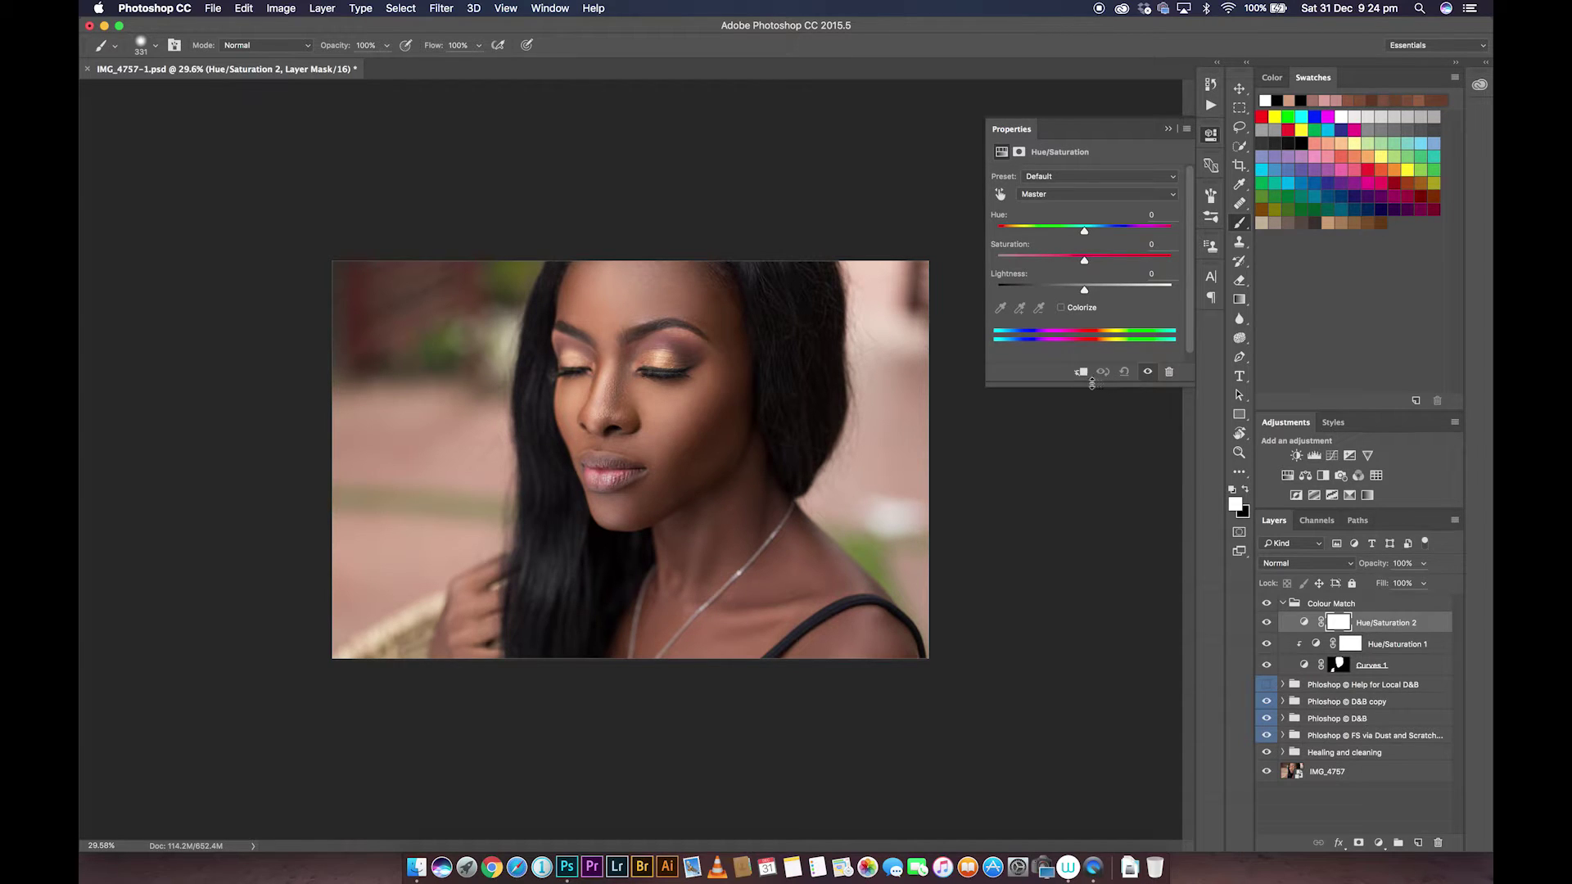
click(1081, 371)
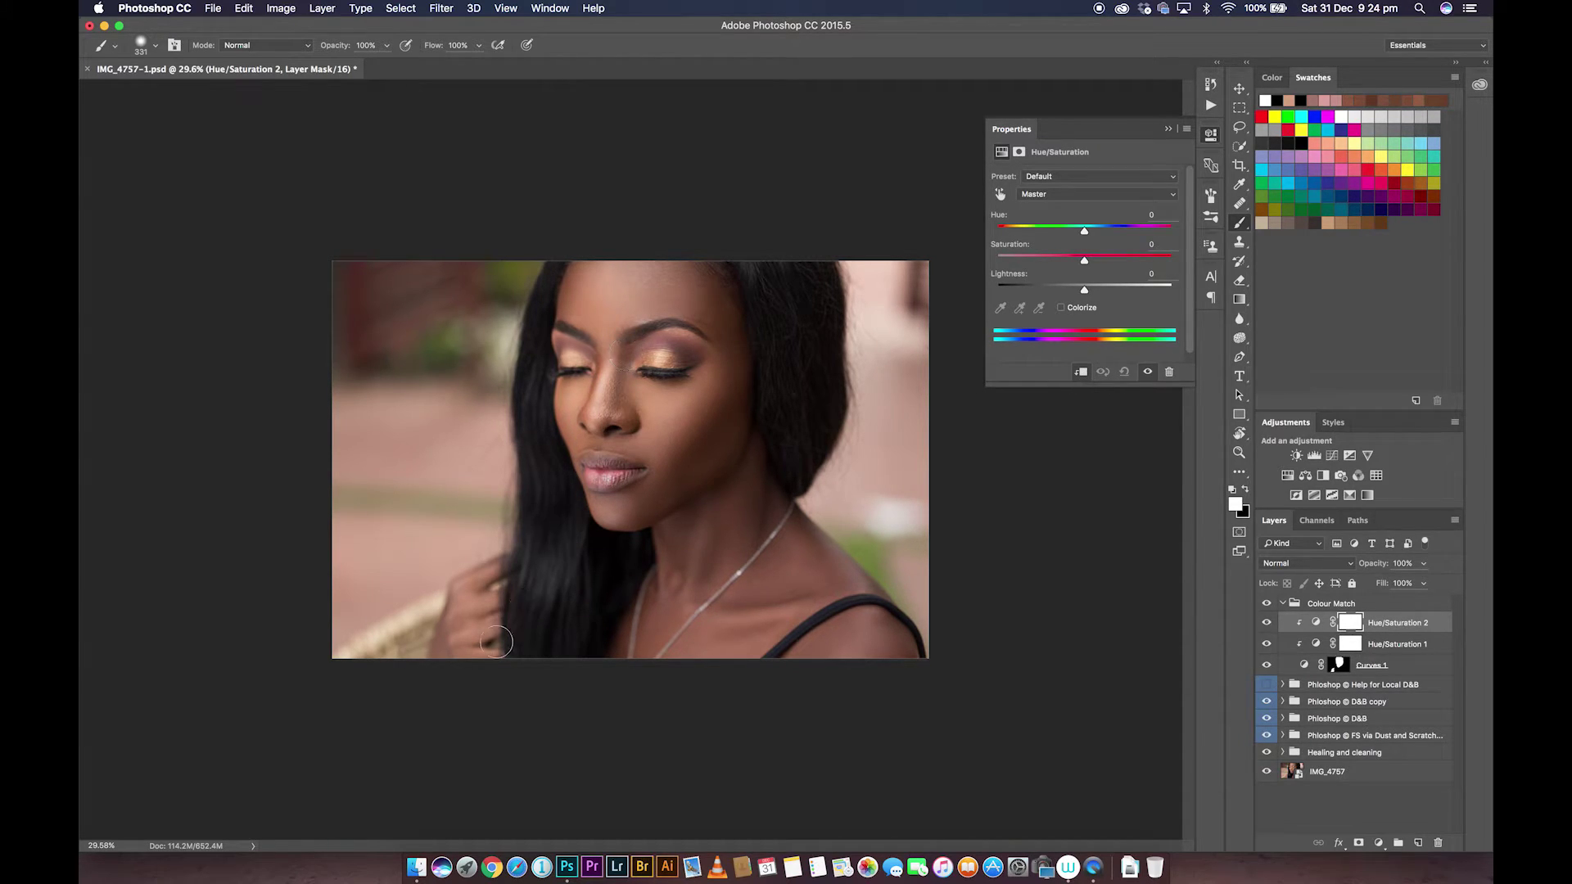
click(1046, 199)
click(1054, 214)
drag(1086, 263, 1088, 263)
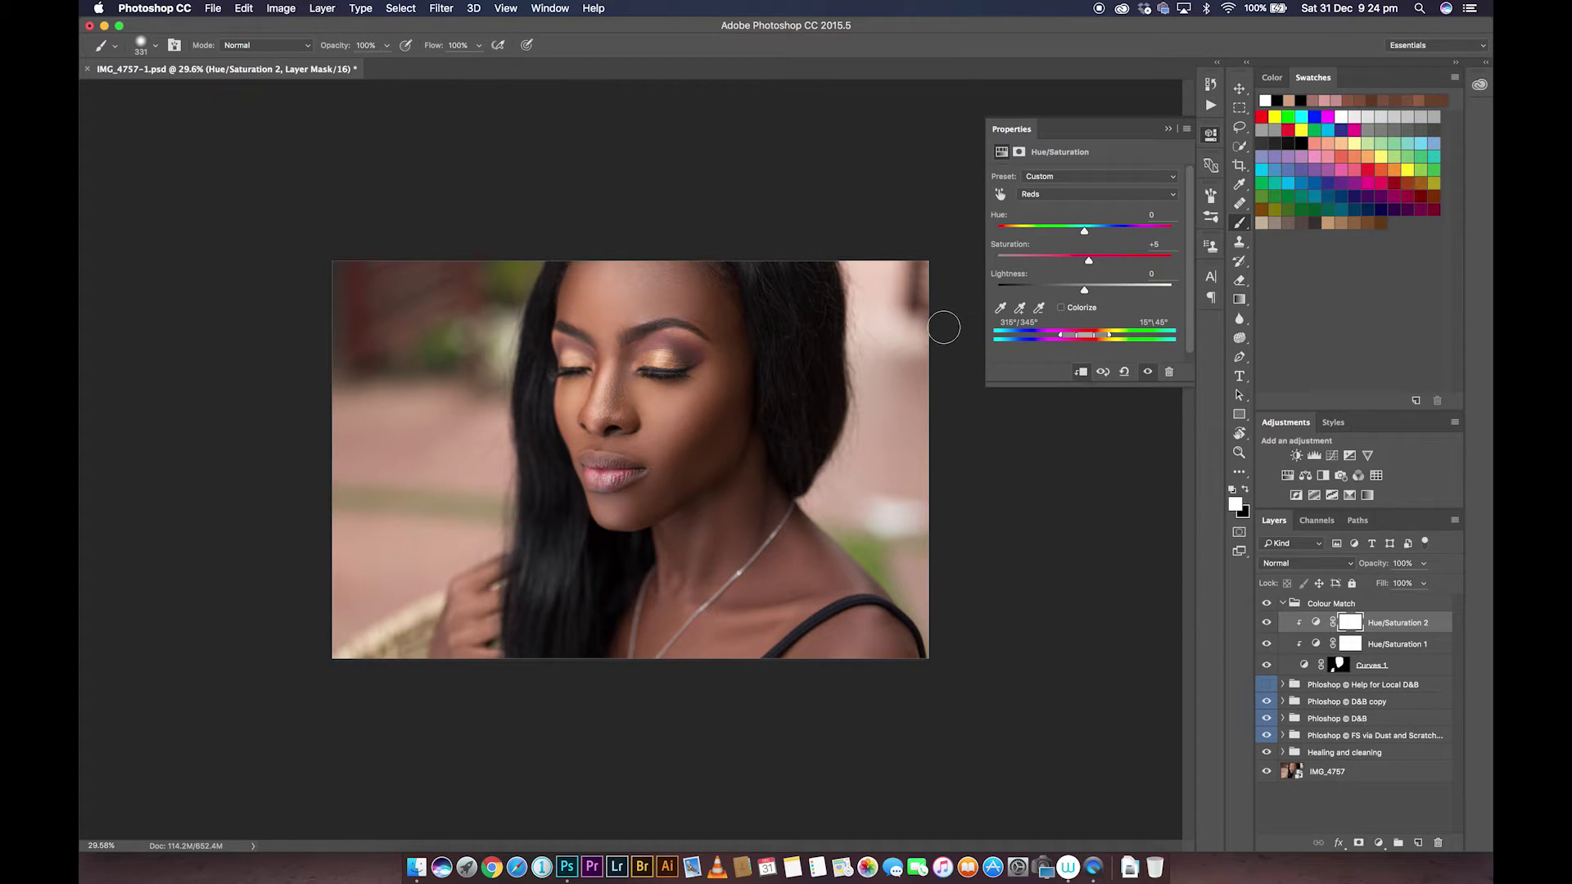
Lower the Yellows saturation slightly in the new clipped Hue/Saturation adjustment and compare the image with it off and on
click(1051, 194)
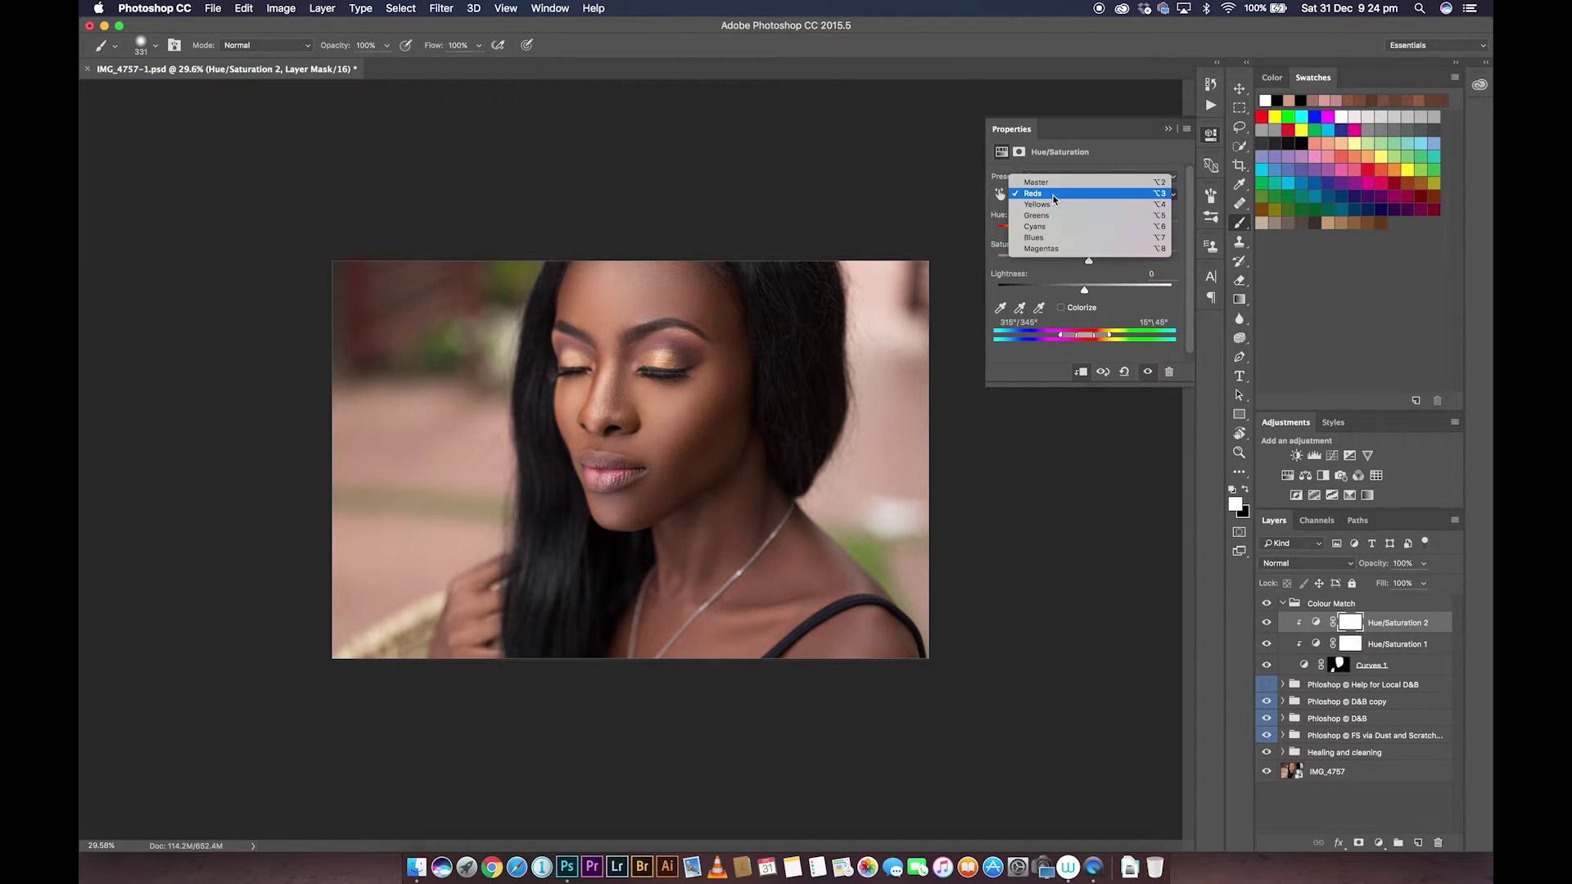
click(1046, 206)
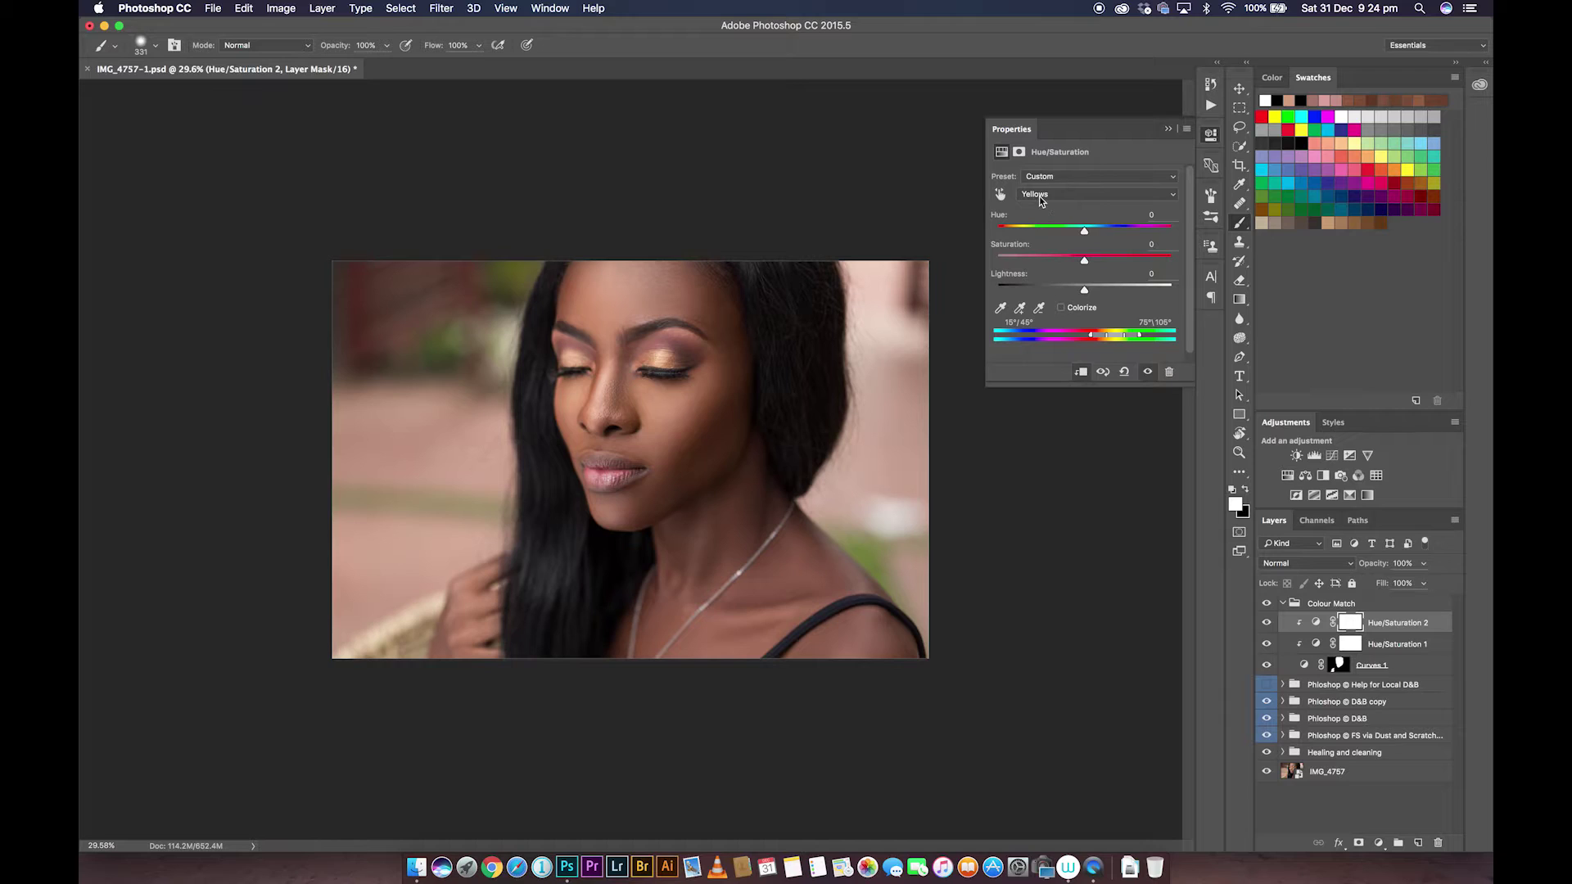
drag(1082, 262, 1074, 262)
click(1147, 373)
click(1146, 373)
click(1146, 372)
click(1147, 372)
click(1168, 130)
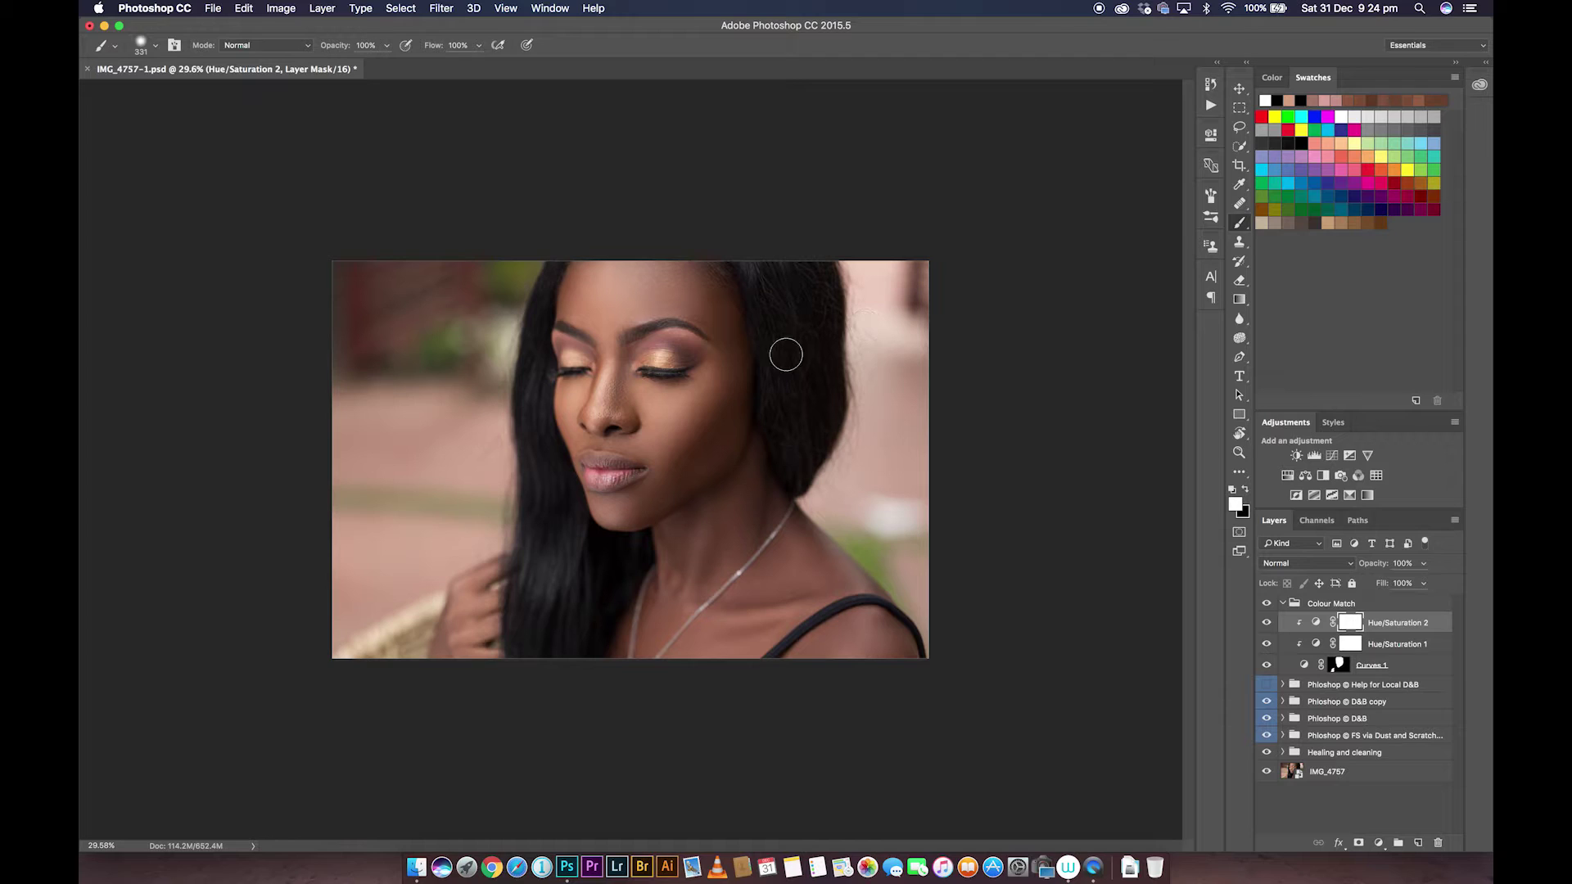
Add a Curves adjustment on top of the Colour Match layers and slightly brighten the neck tones with on-image adjustment
key(z)
double_click(729, 404)
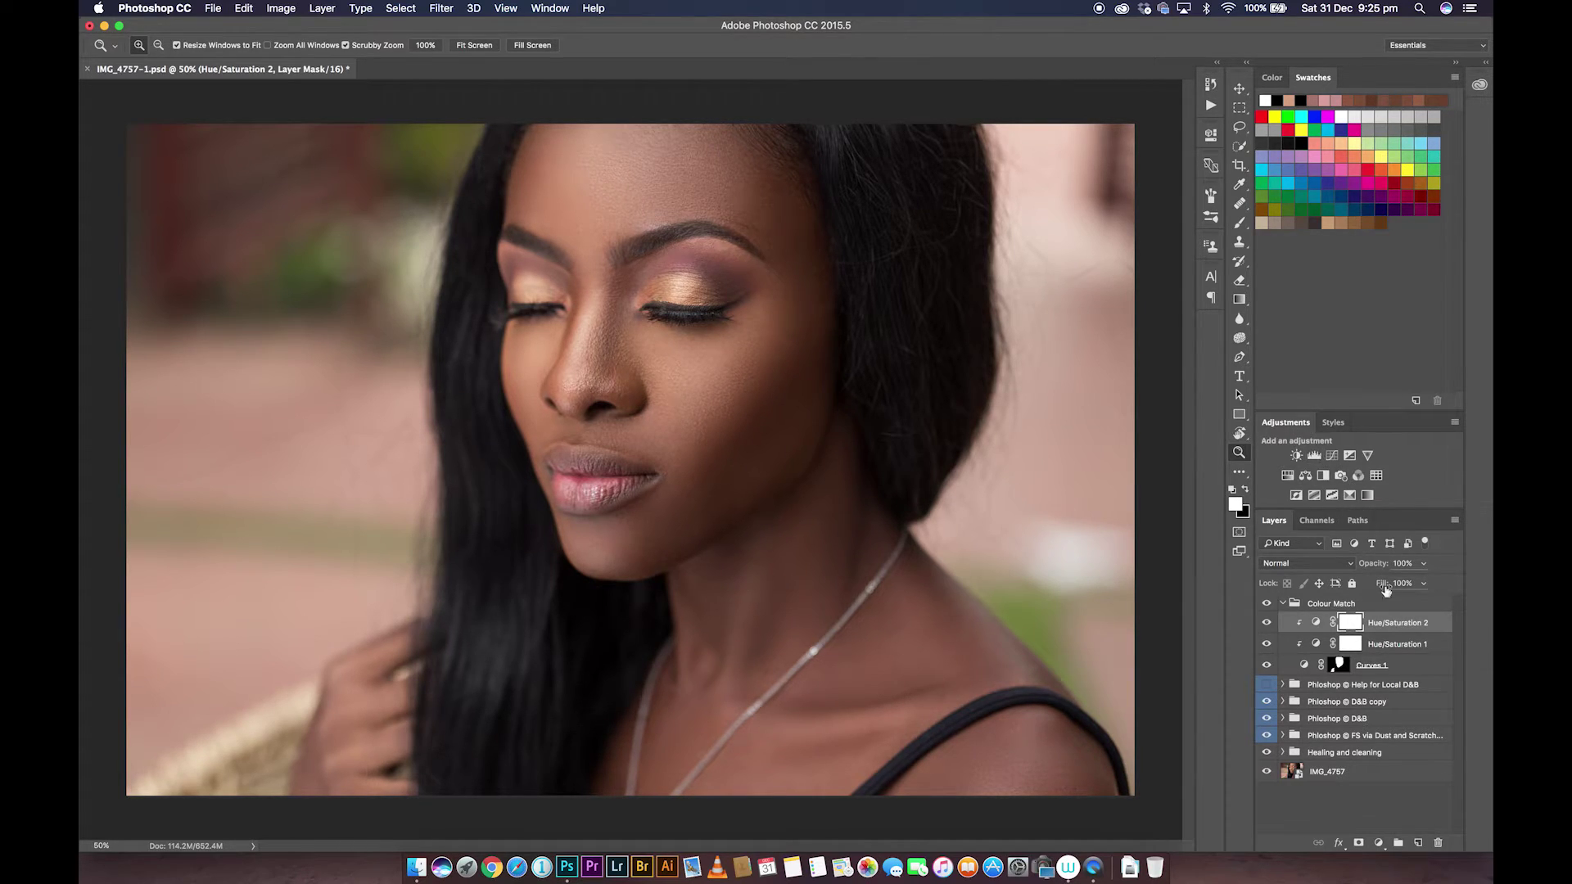
click(1331, 457)
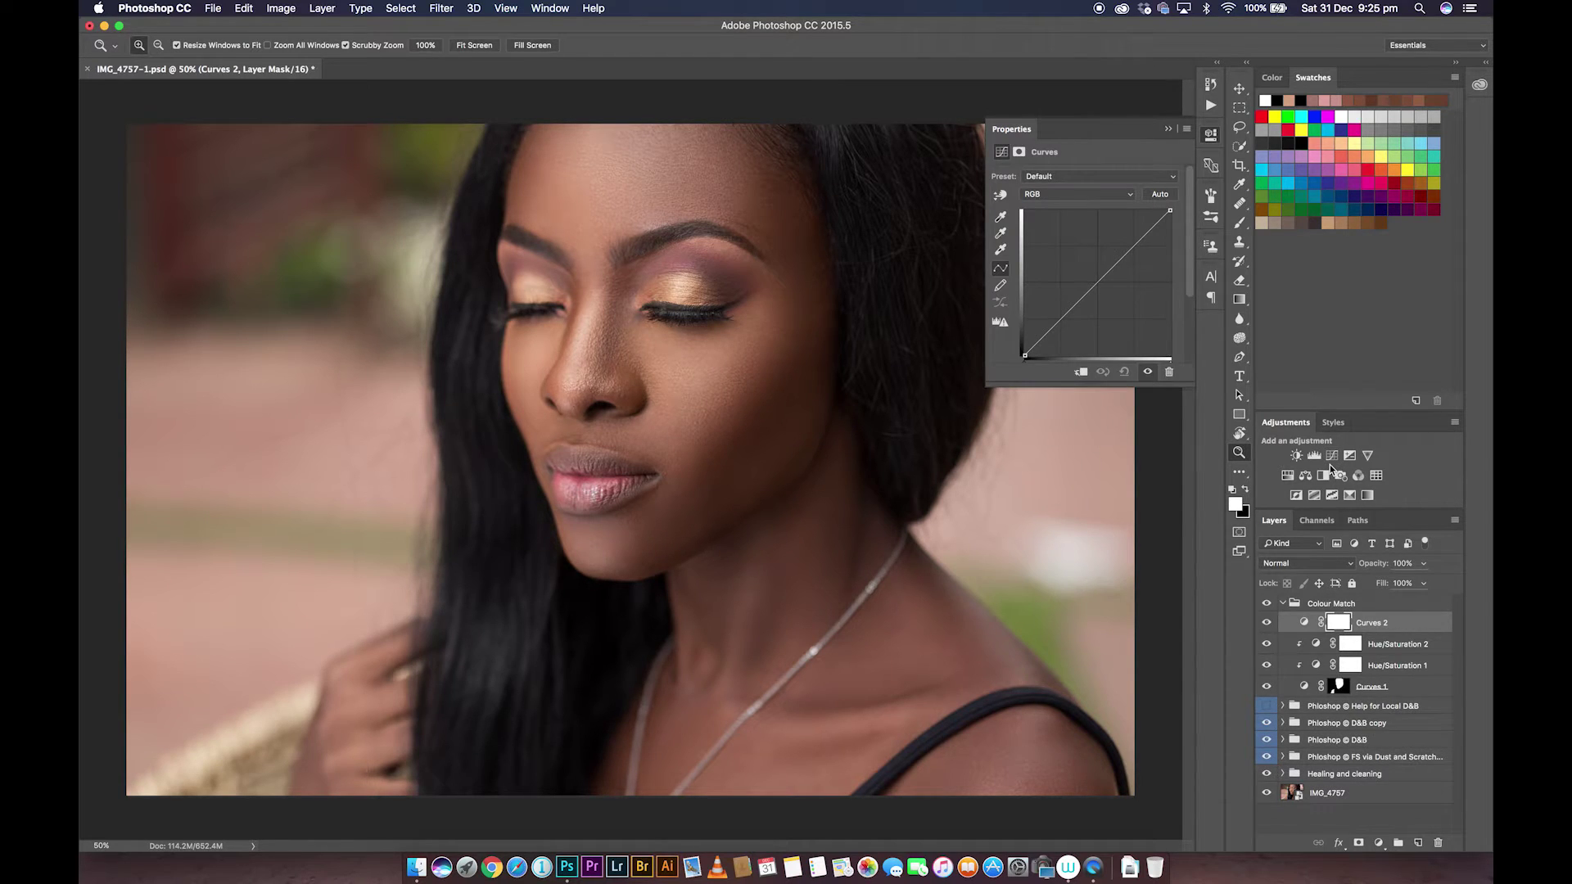
click(1000, 196)
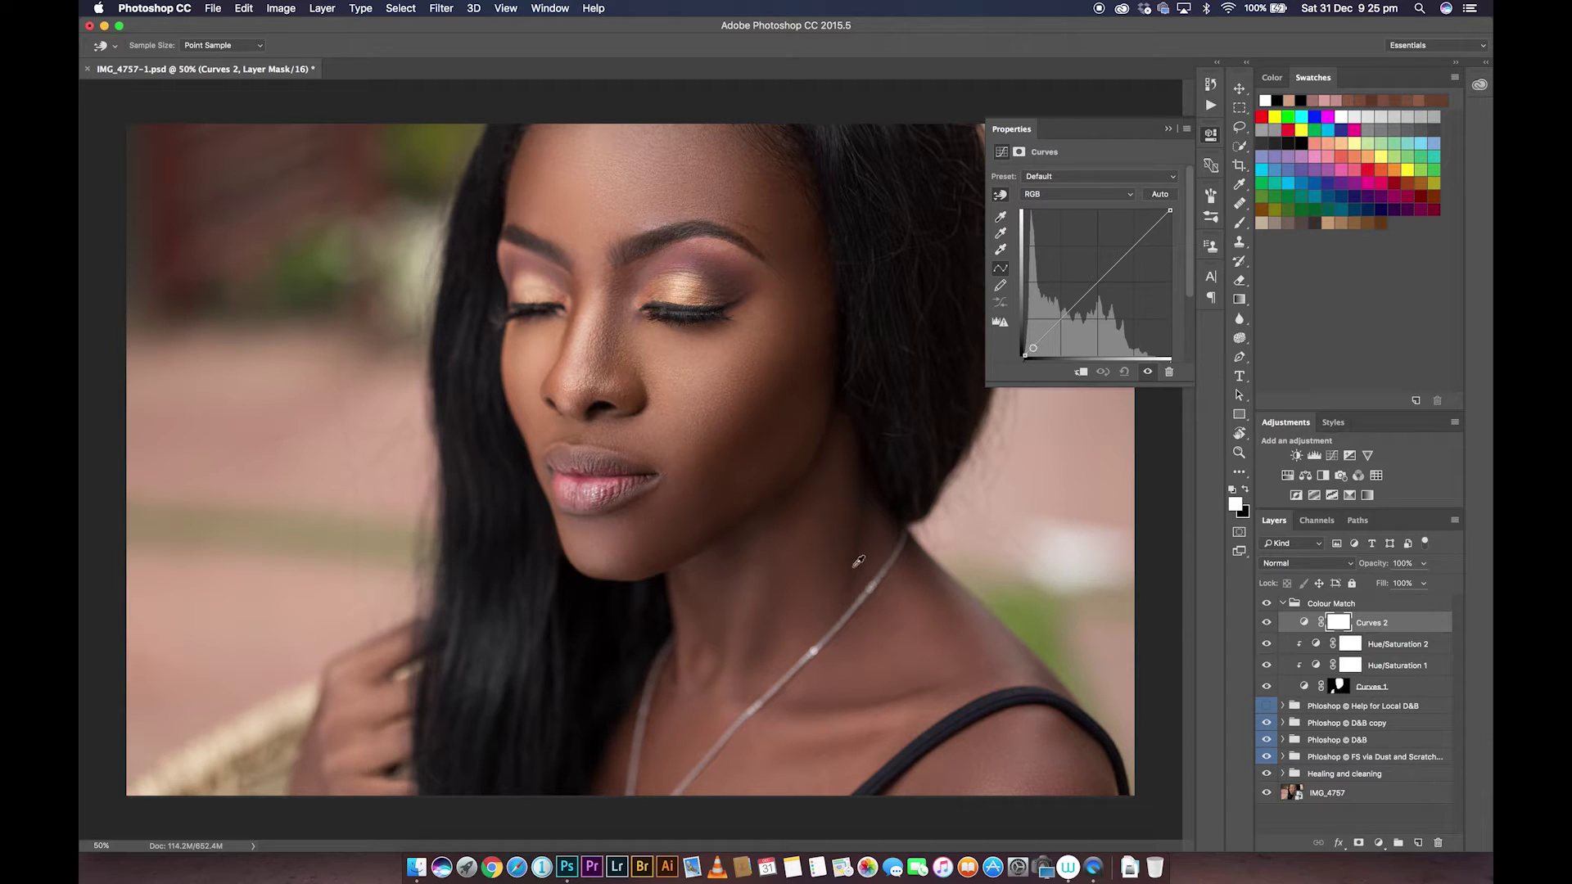
drag(831, 588, 827, 585)
Invert the new Curves mask to black and paint white over the neck and chest
key(super+i)
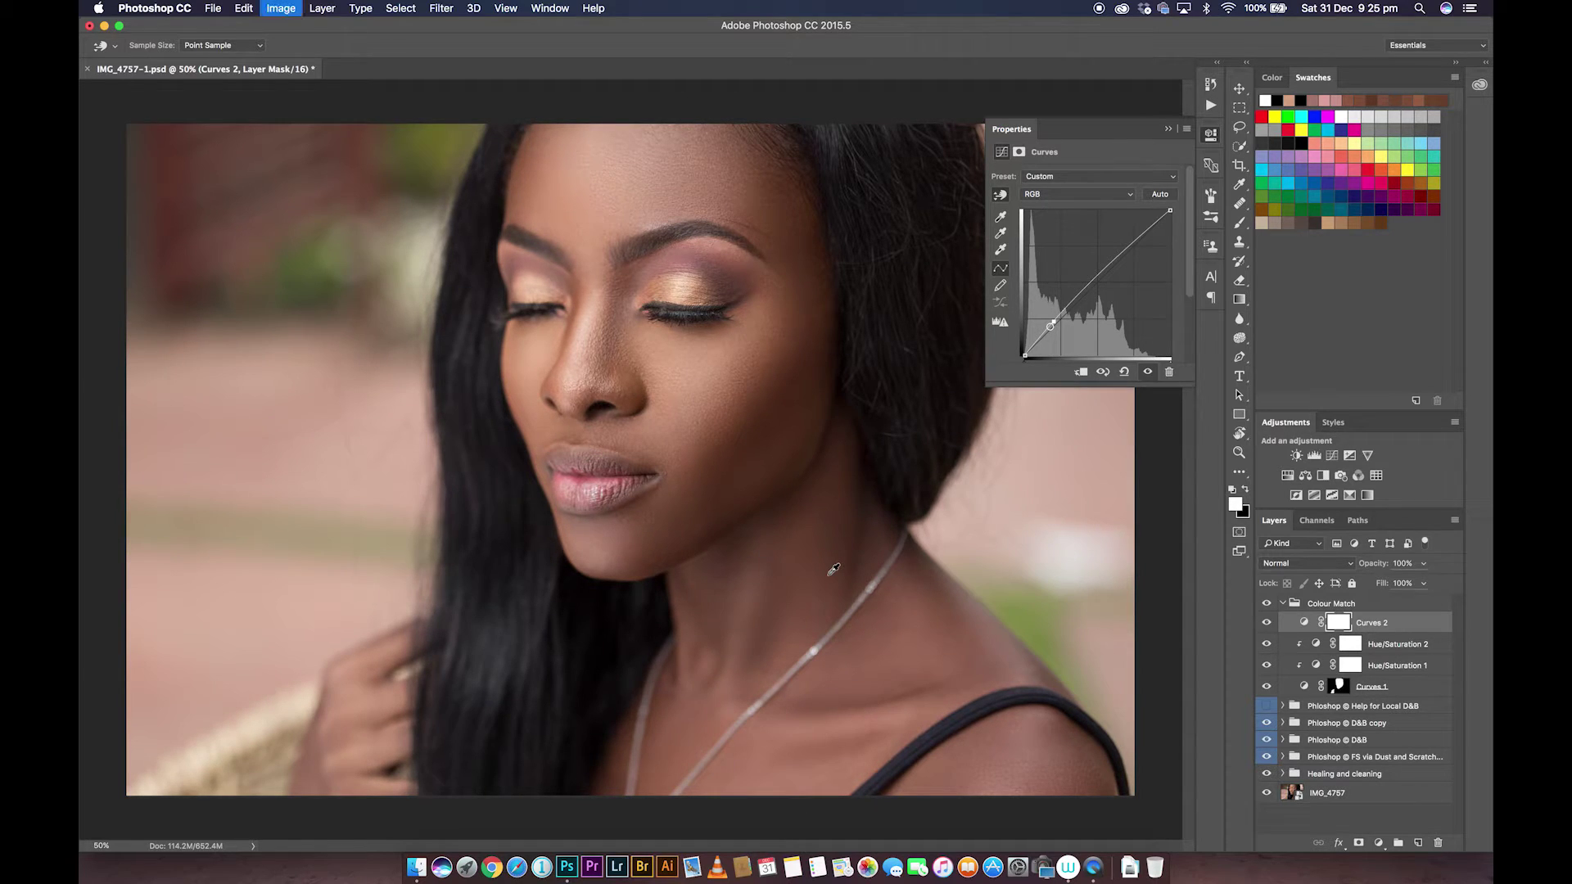
key(b)
mouse_move(830, 501)
mouse_down()
mouse_move(773, 615)
mouse_move(807, 509)
mouse_move(715, 567)
mouse_move(699, 665)
mouse_move(654, 745)
mouse_move(667, 757)
mouse_move(765, 598)
mouse_up()
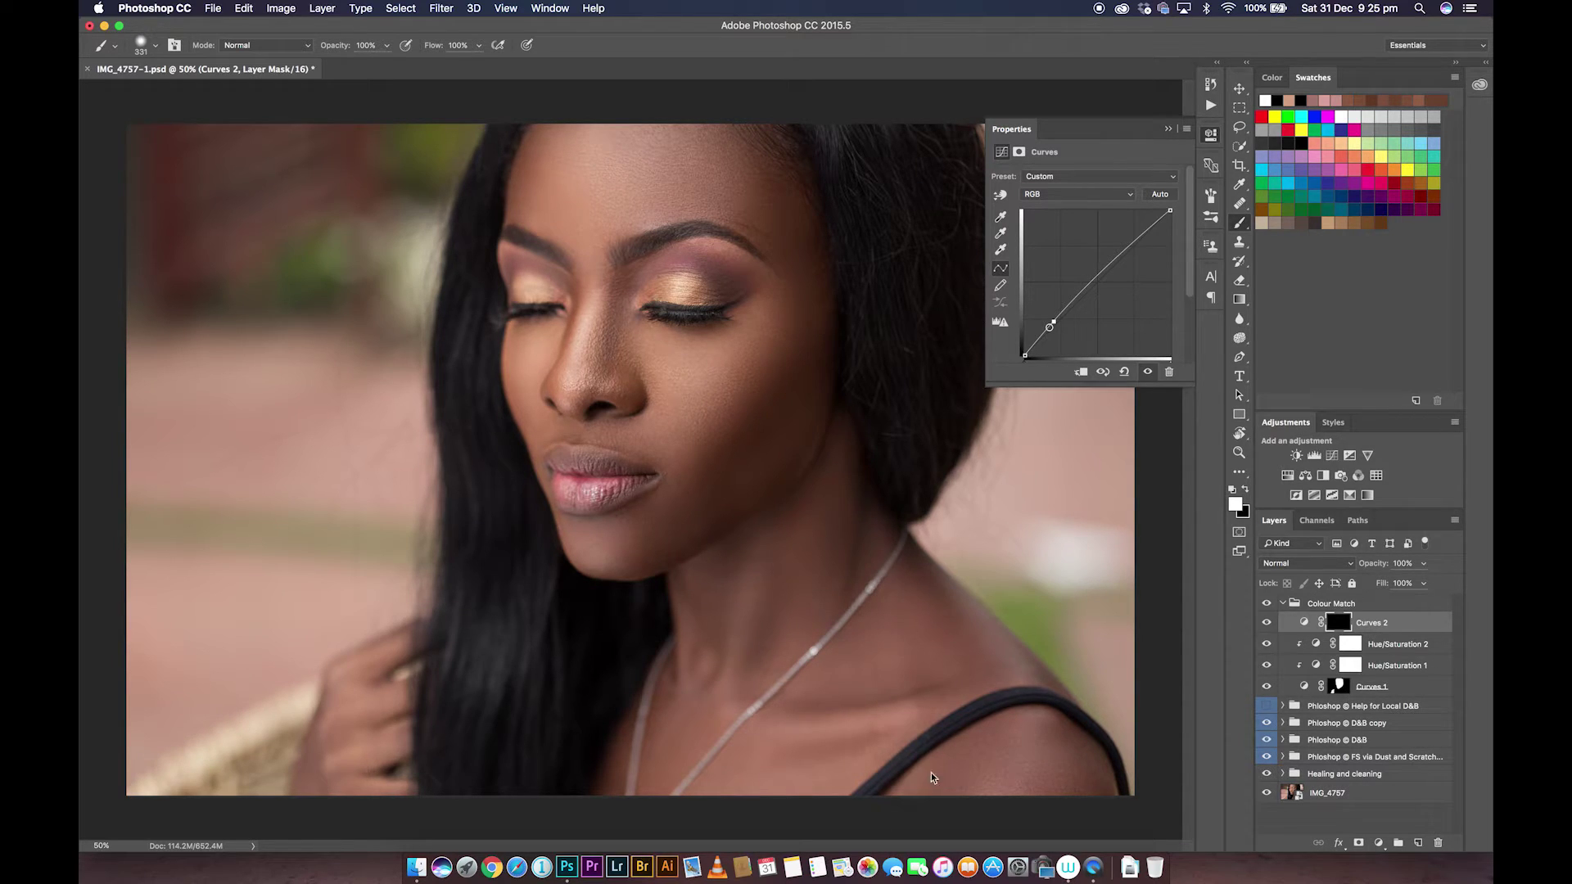
key(z)
key(super+minus)
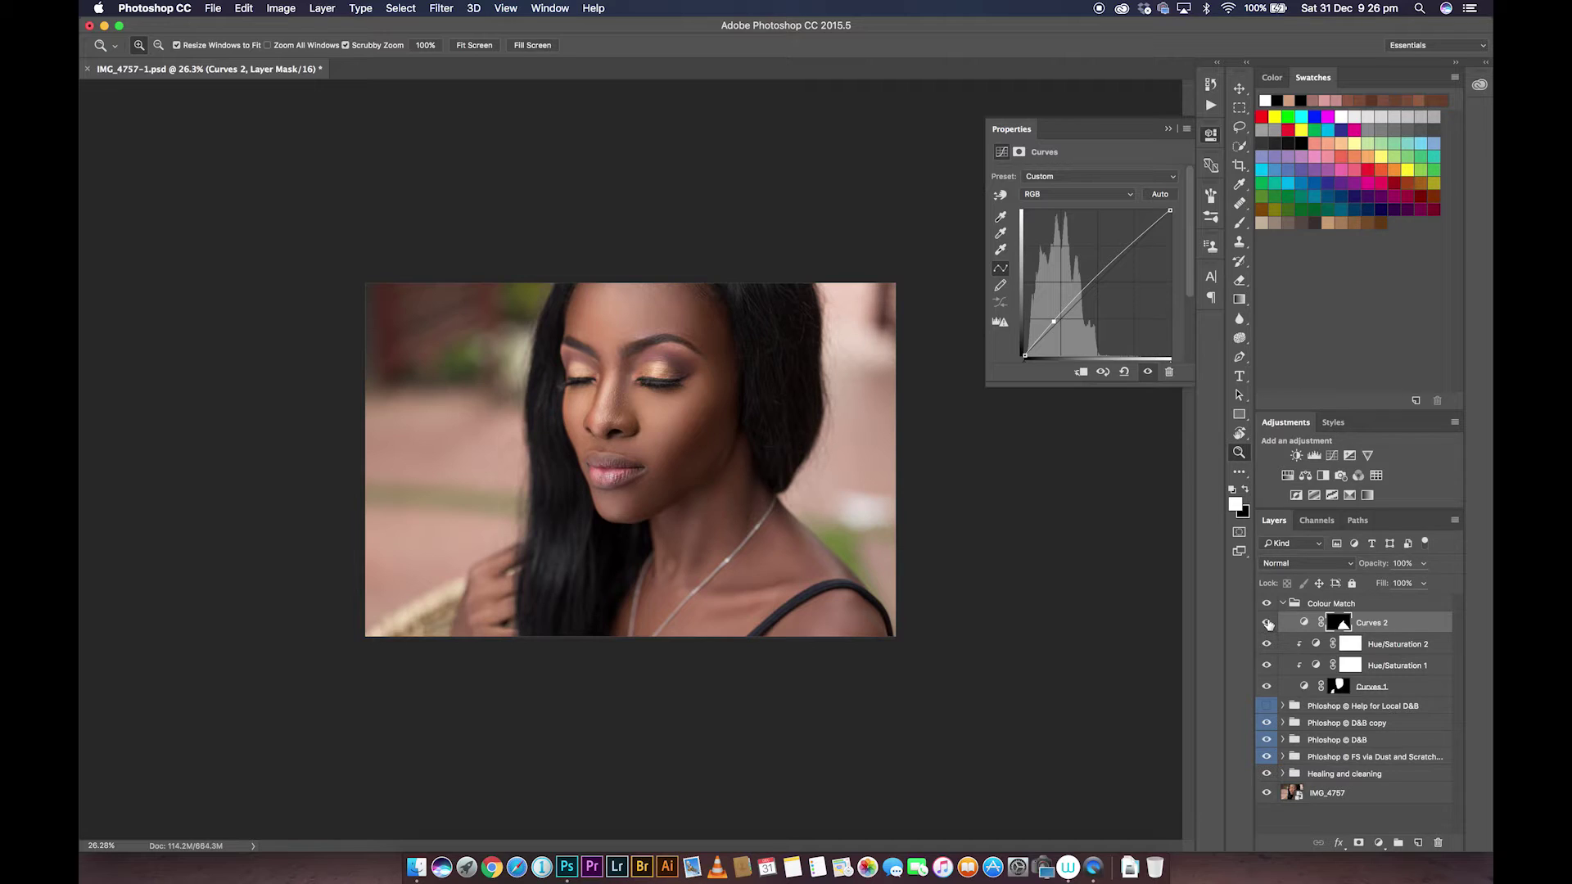
Clip a Hue/Saturation adjustment to the neck Curves layer, raising the Master saturation slightly and setting the Yellows saturation to +7
click(1287, 476)
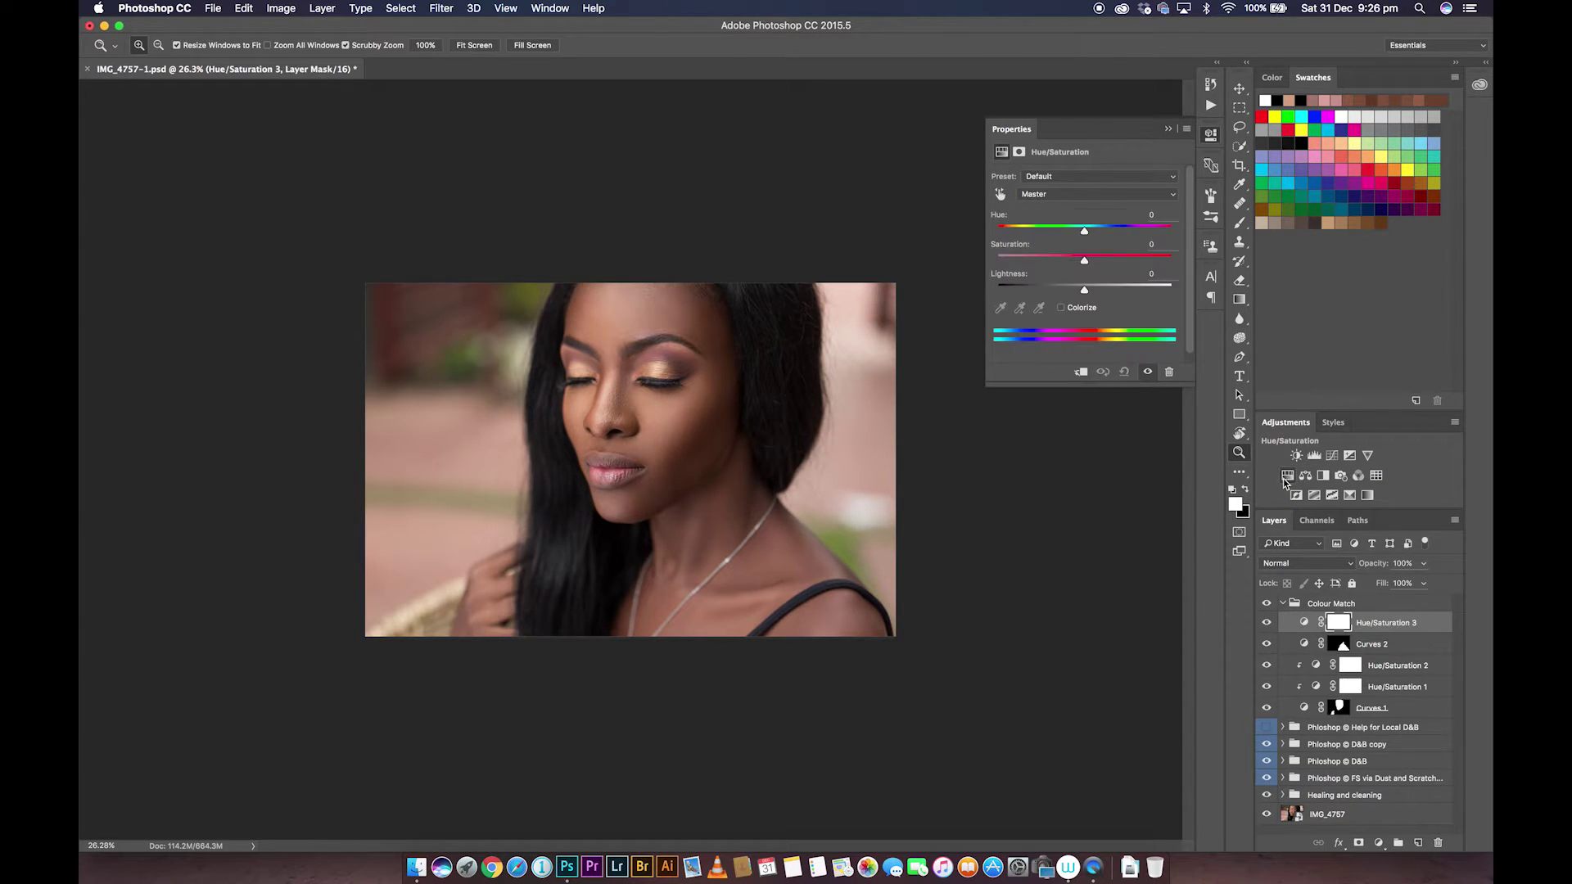
click(1081, 371)
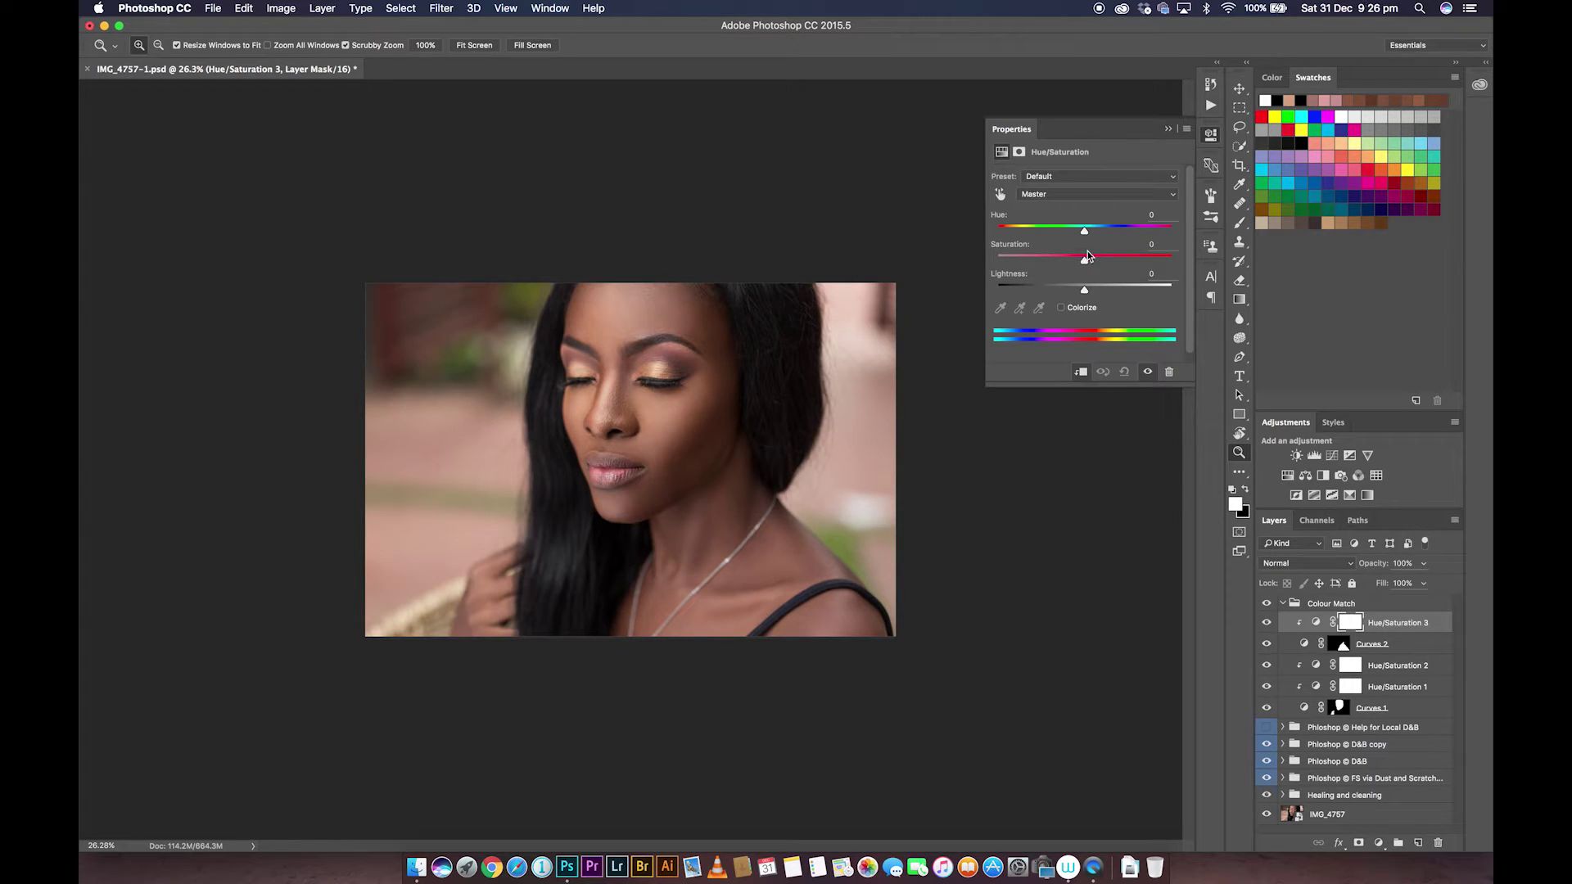
drag(1086, 262, 1090, 264)
click(1049, 195)
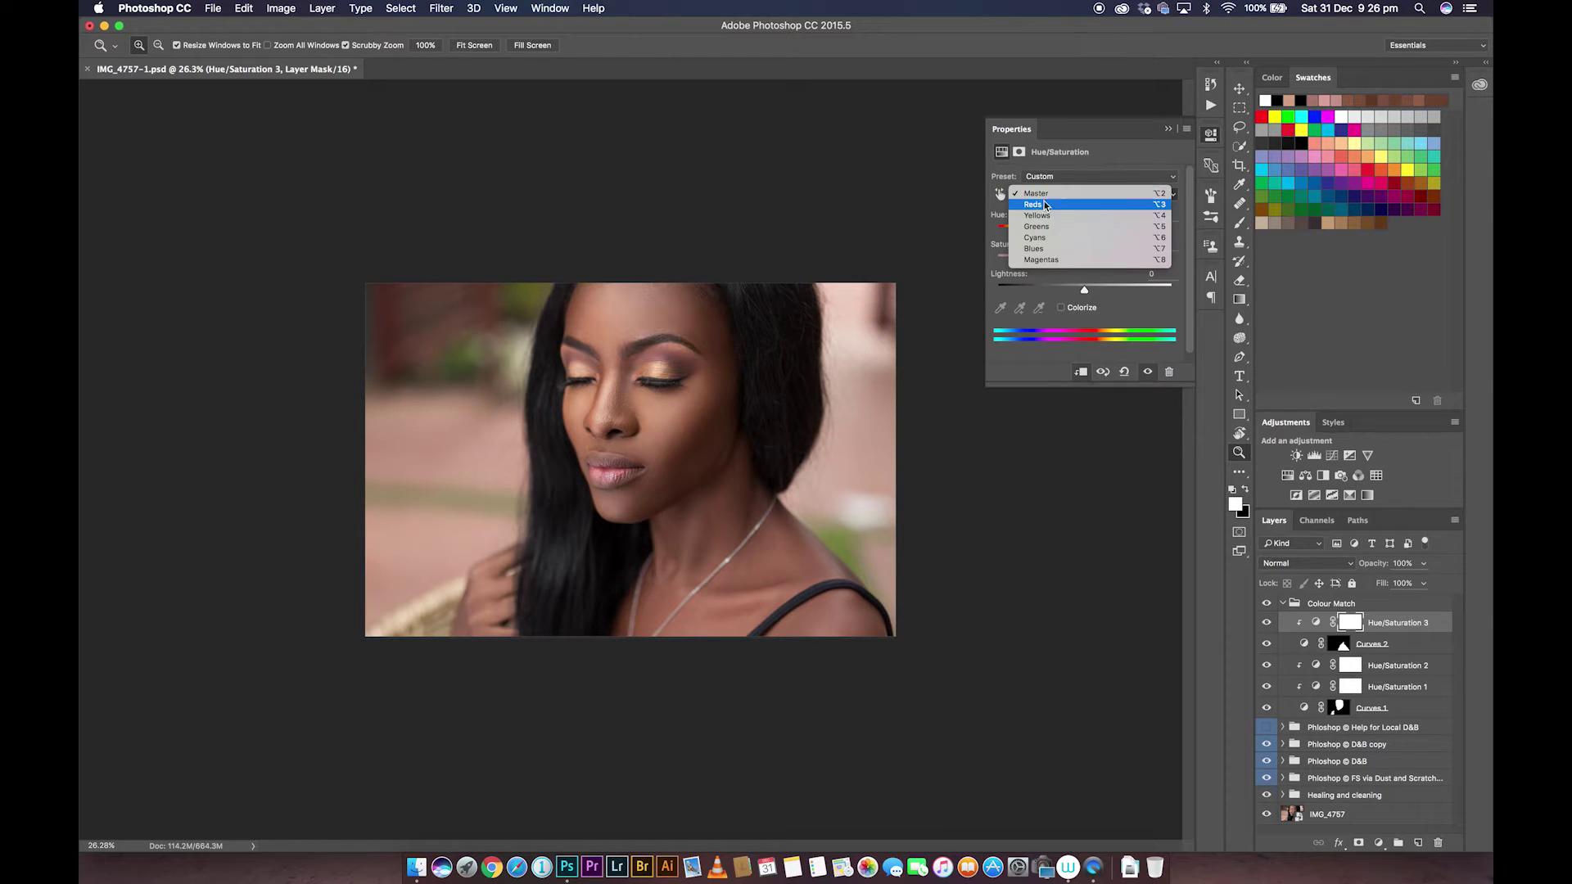
click(1037, 216)
drag(1085, 263, 1092, 263)
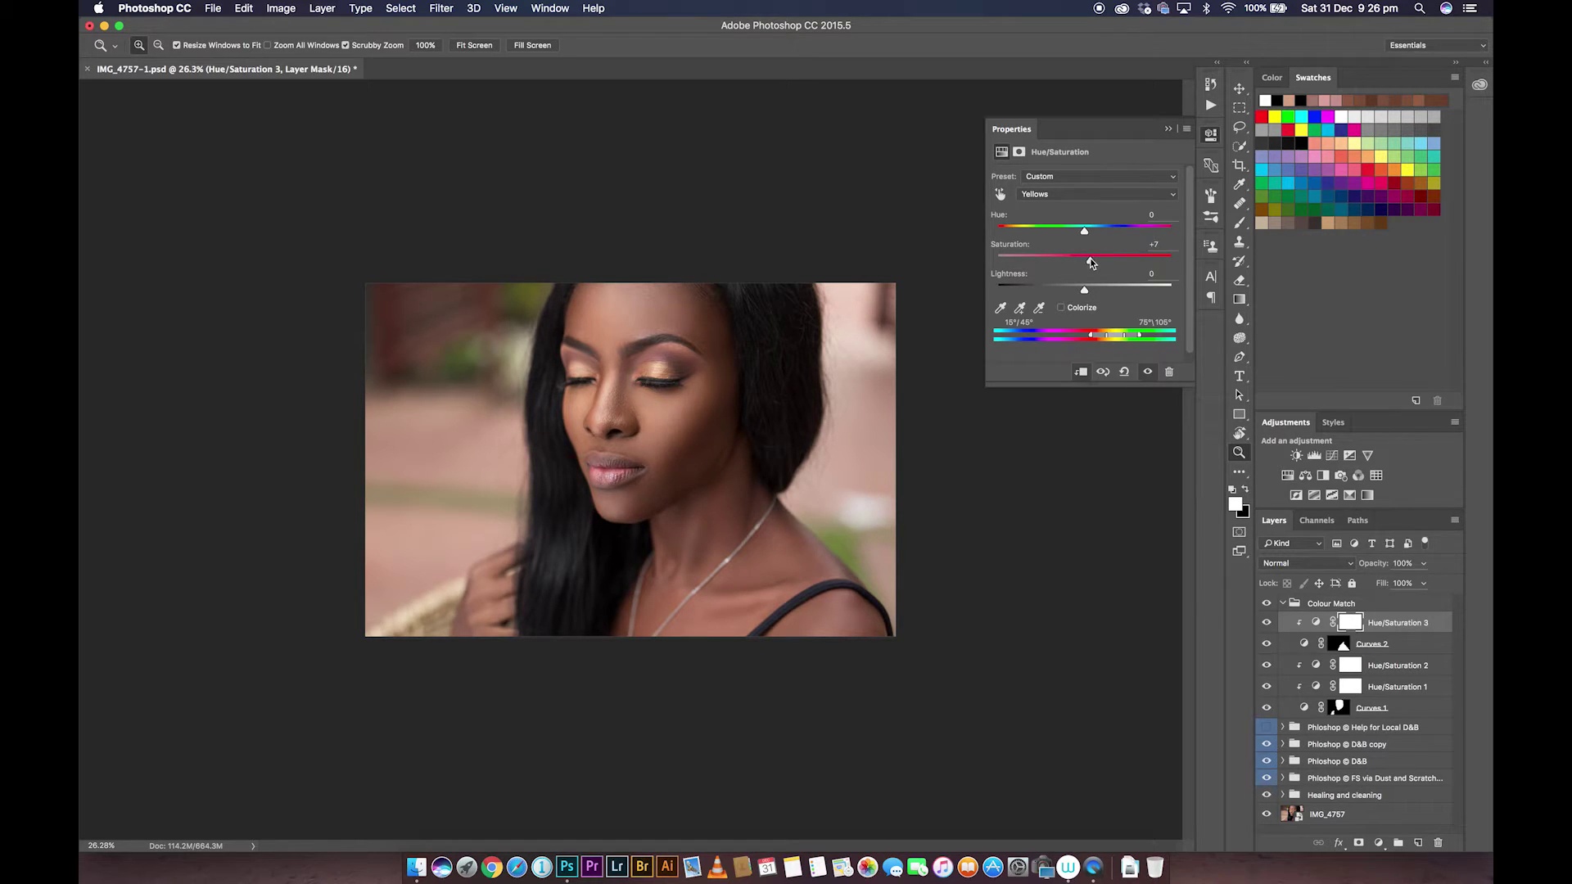
Set the Reds saturation to -4 in the neck's Hue/Saturation adjustment and compare the image with it off and on
click(1062, 195)
click(1058, 181)
click(1268, 624)
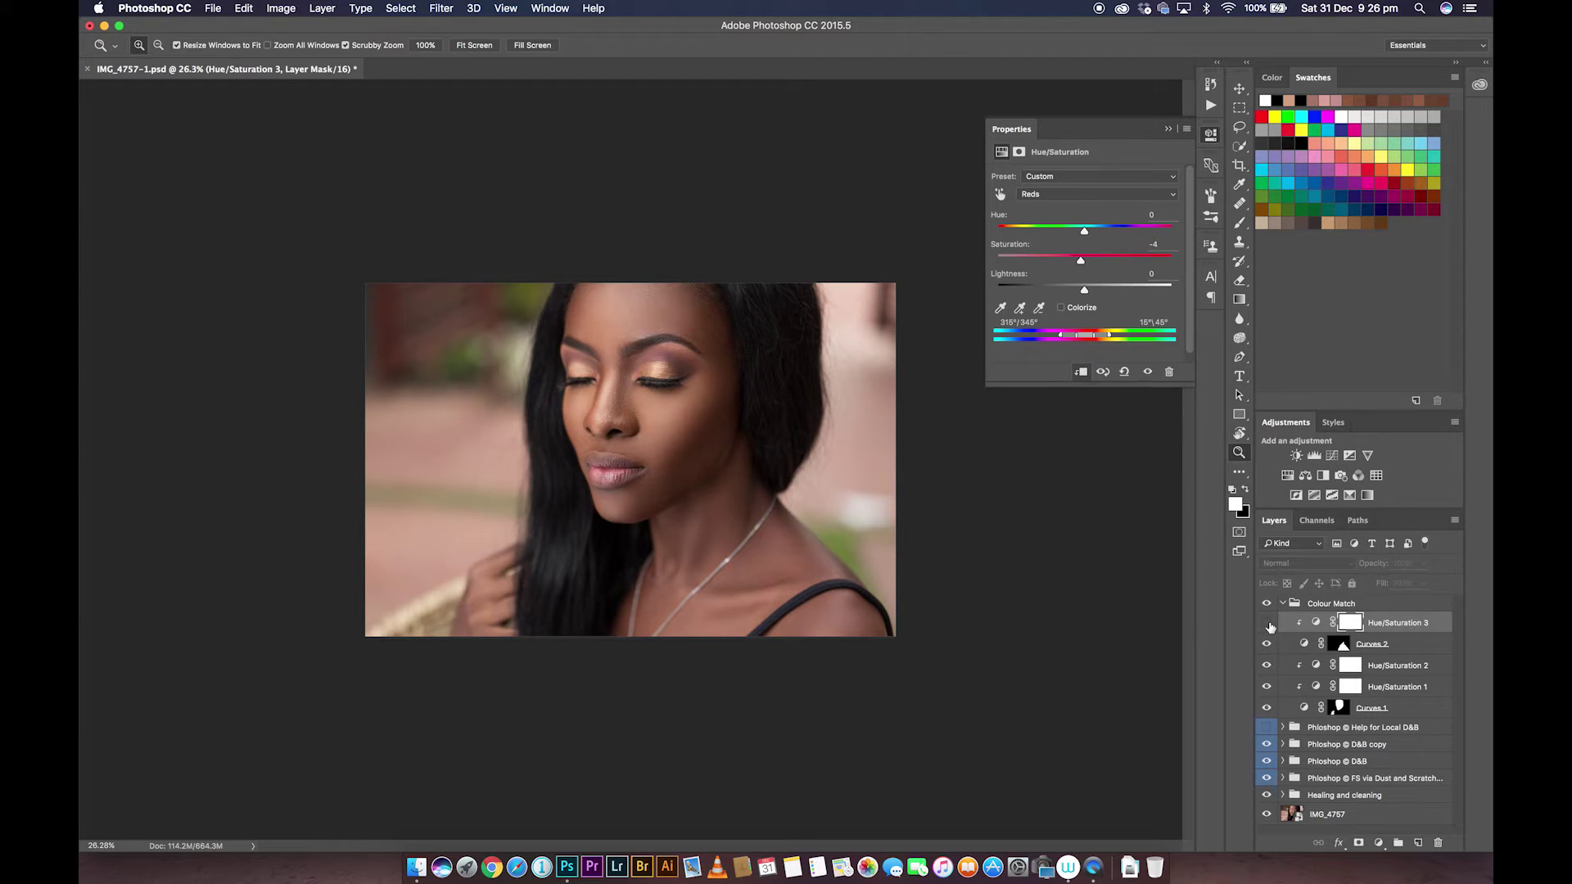
click(1267, 624)
click(1268, 624)
click(1268, 624)
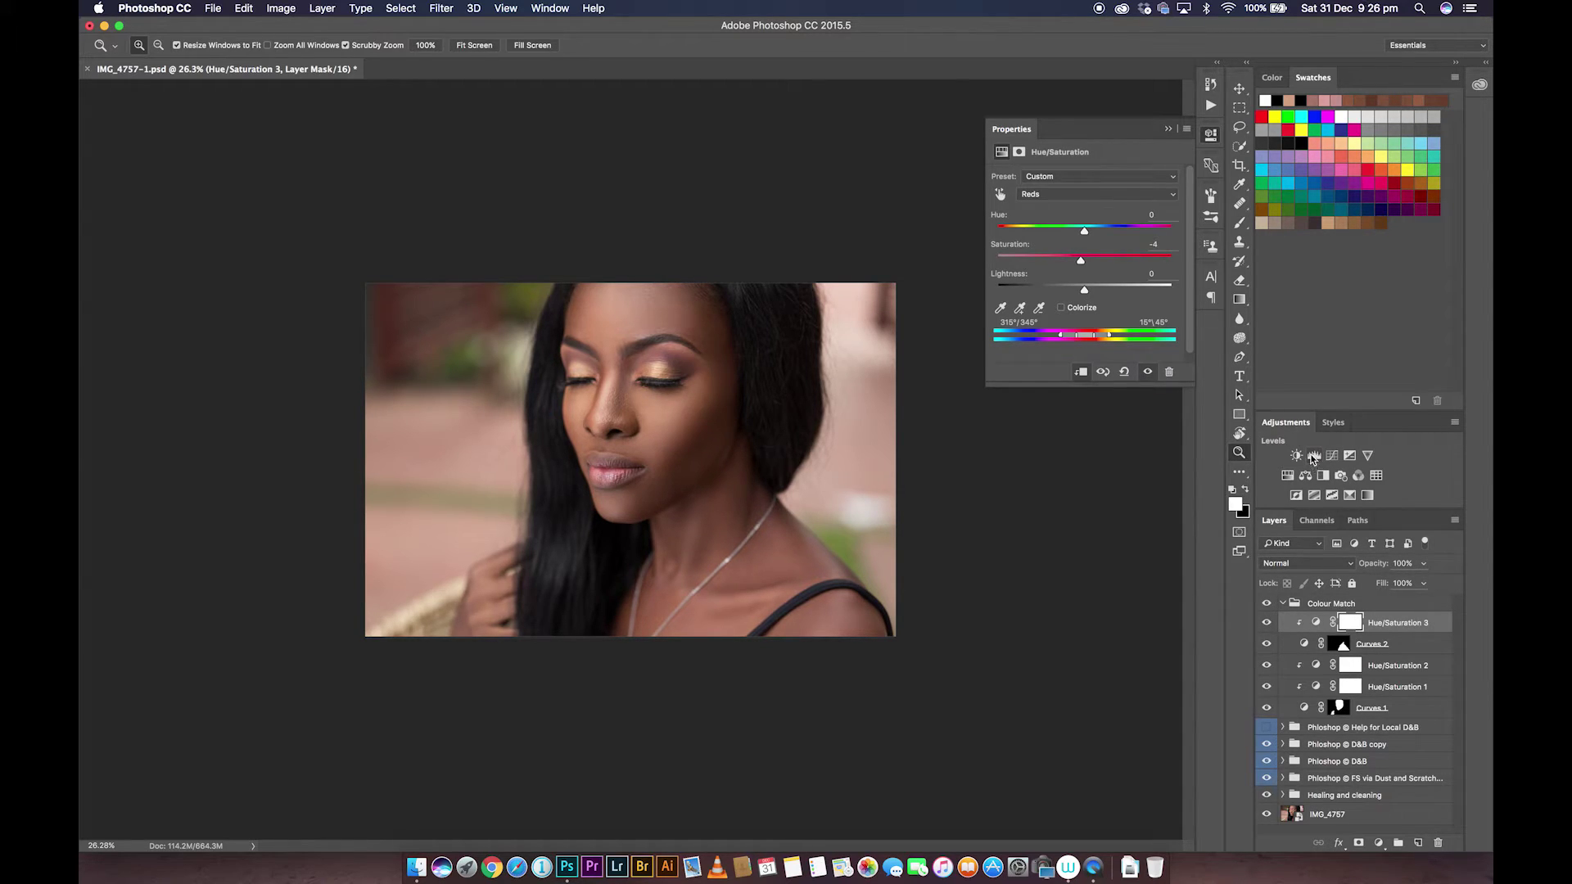
Add a Curves adjustment that slightly darkens the midtones and invert its mask to black
click(1332, 455)
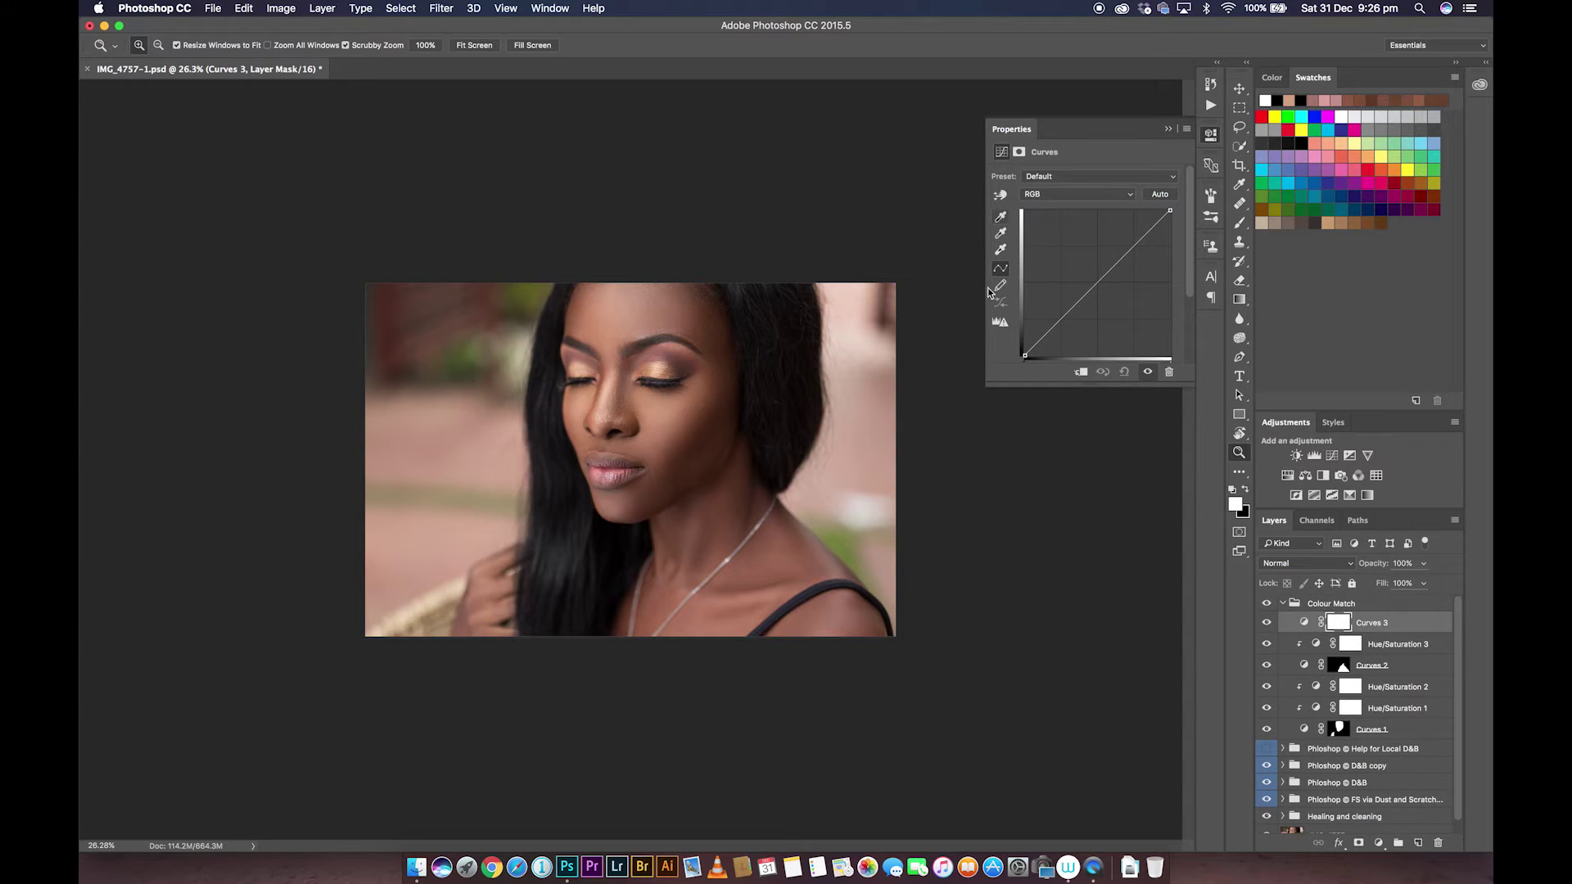
click(1098, 284)
drag(1099, 284, 1100, 287)
key(ctrl+i)
key(b)
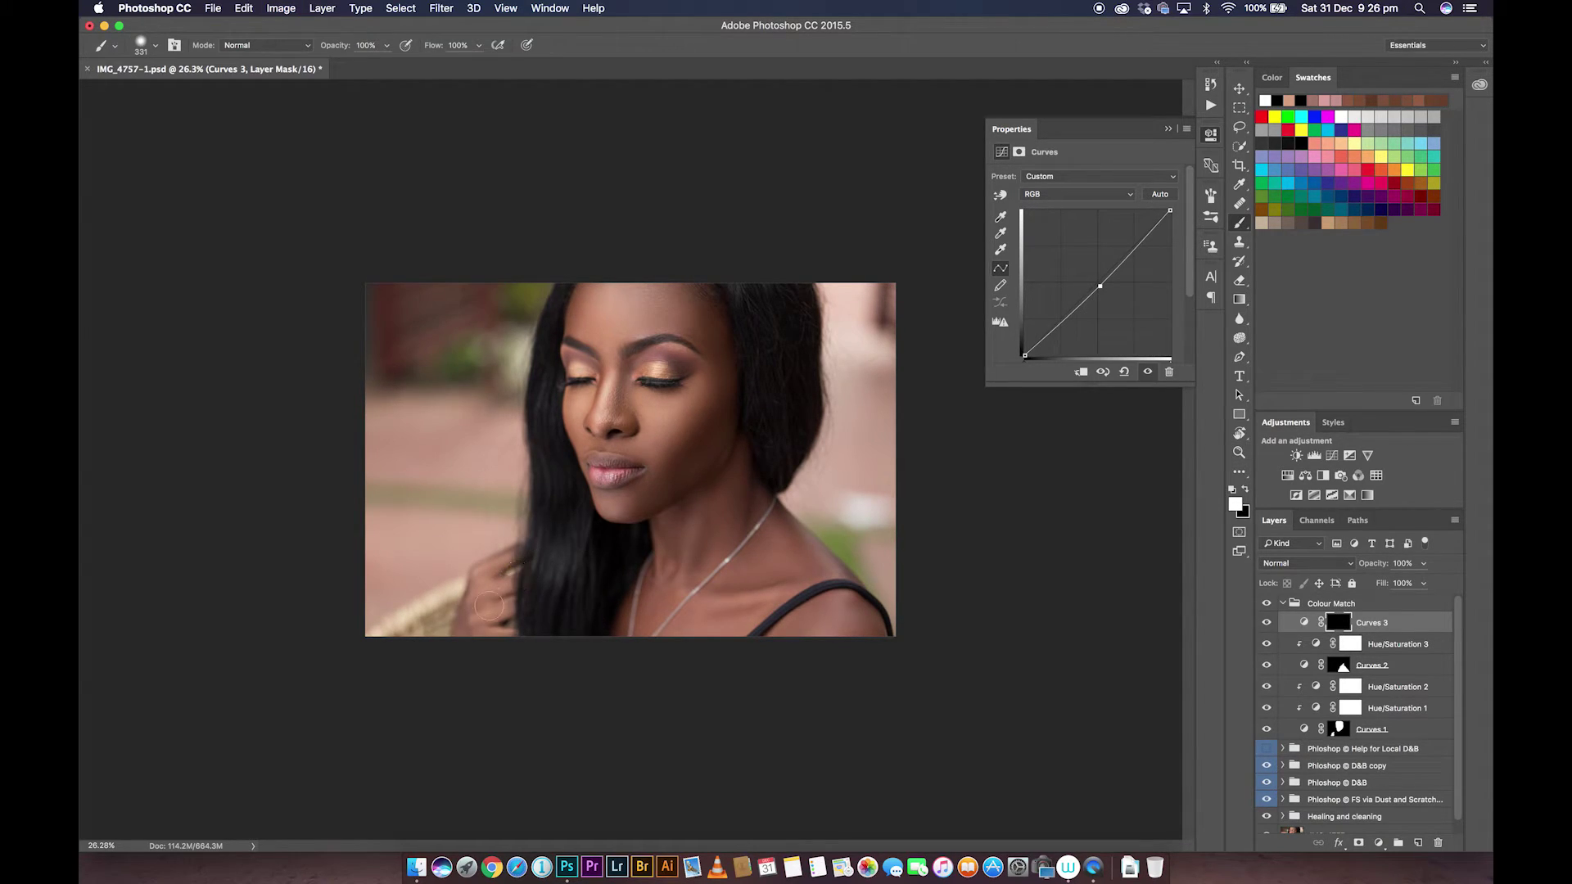
Paint the darkening Curves adjustment onto the hand, jawline and upper neck through its mask, and compare it off and on
click(485, 602)
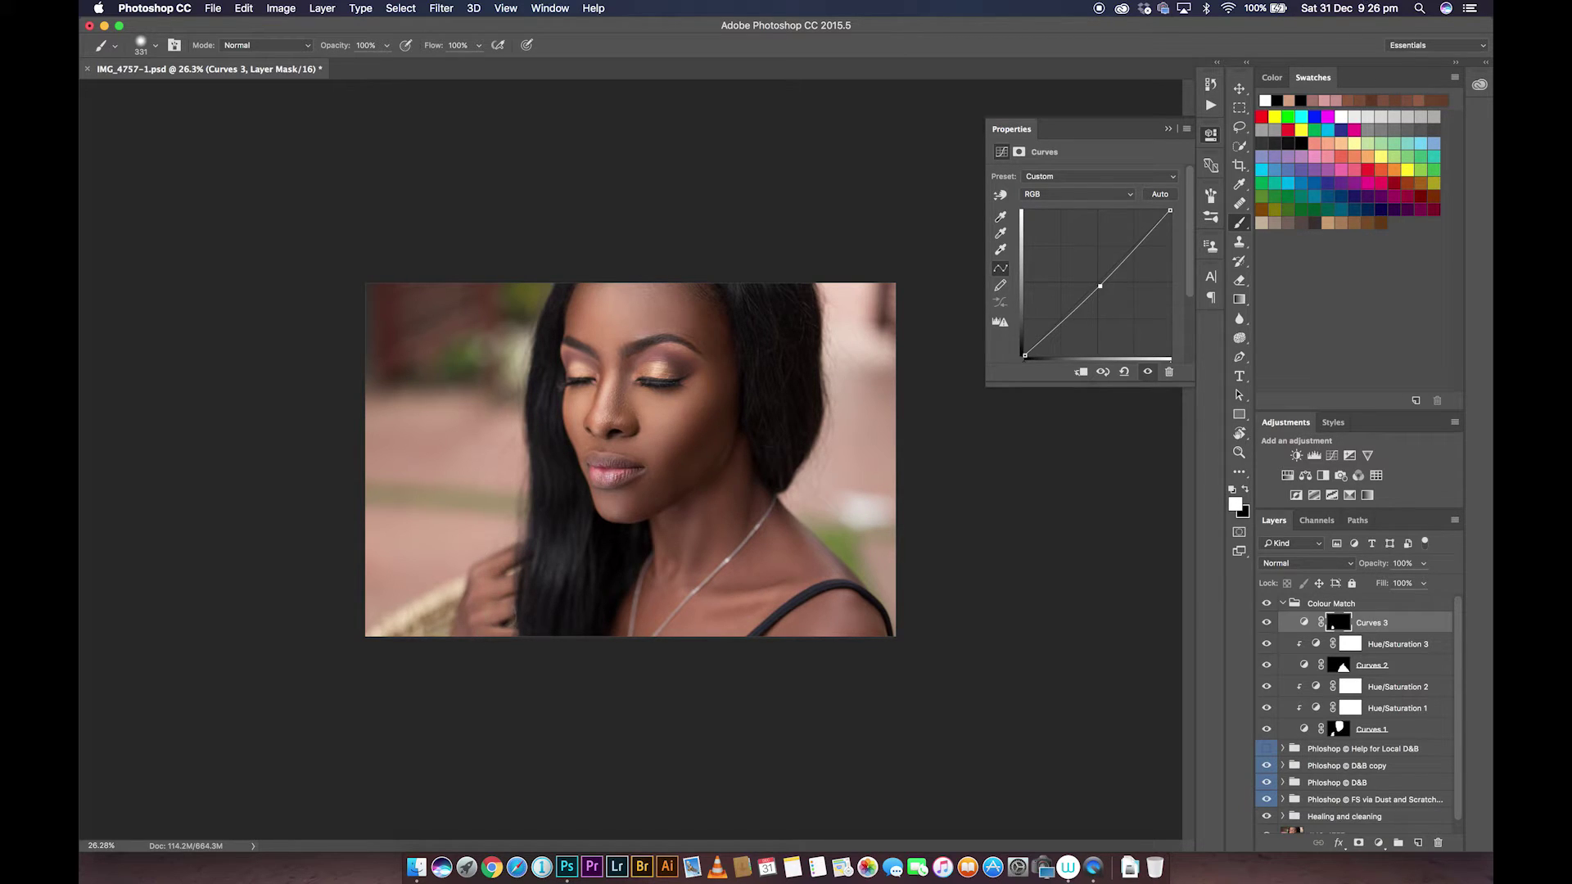
click(622, 516)
mouse_move(733, 454)
mouse_down()
mouse_move(618, 555)
mouse_move(747, 439)
mouse_move(718, 507)
mouse_up()
key(x)
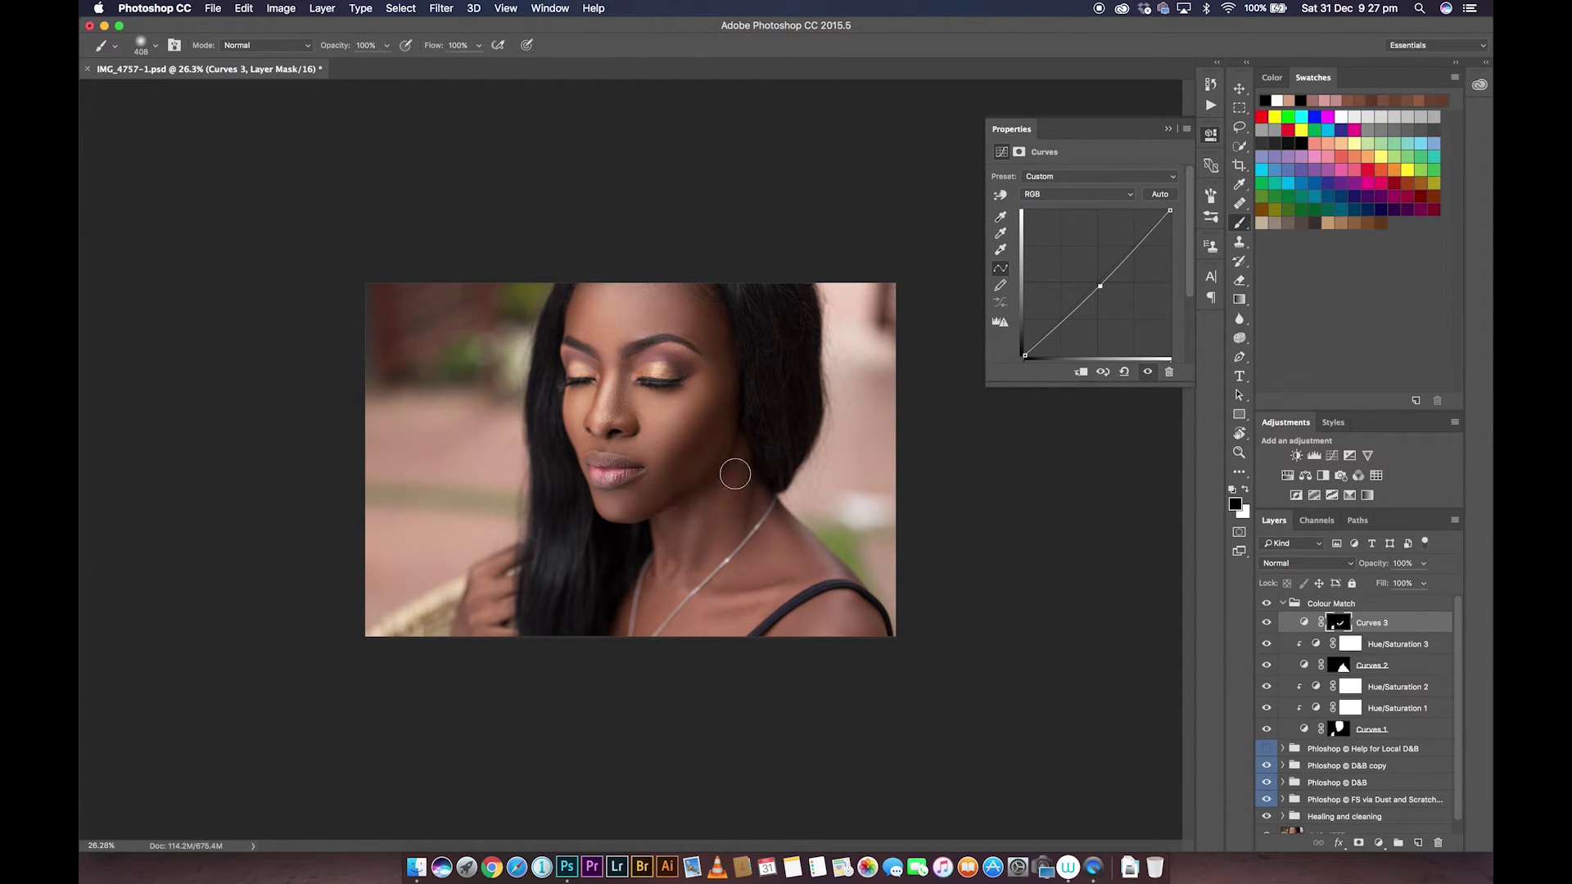
click(1265, 623)
click(1266, 624)
click(1265, 624)
click(1266, 624)
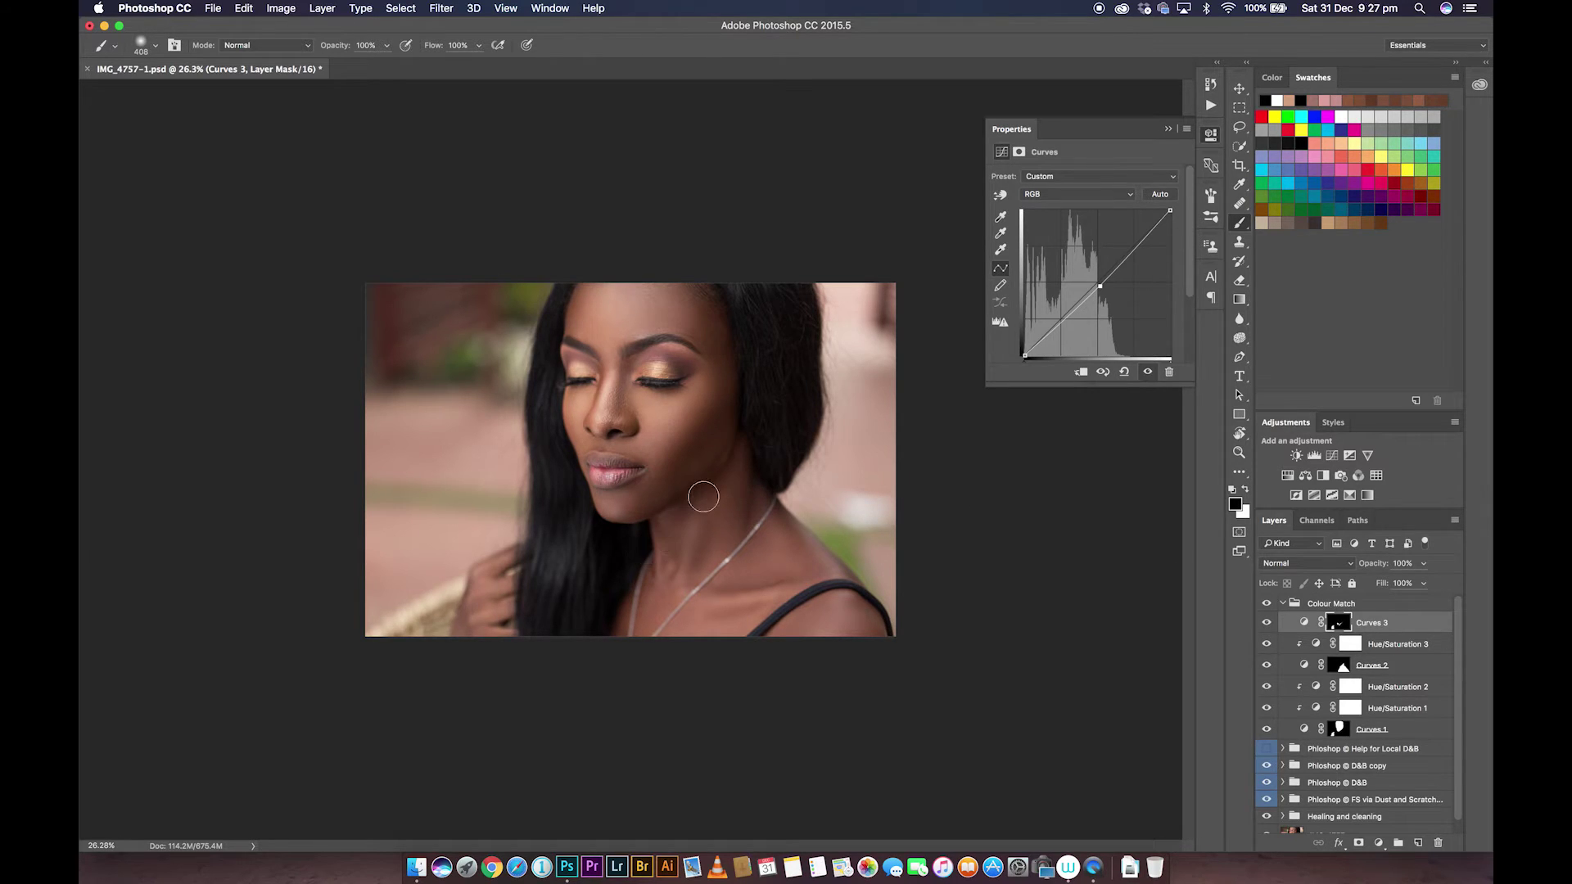
key(x)
key(x)
Compare the image with the whole Colour Match group hidden and shown
click(1283, 604)
click(1267, 604)
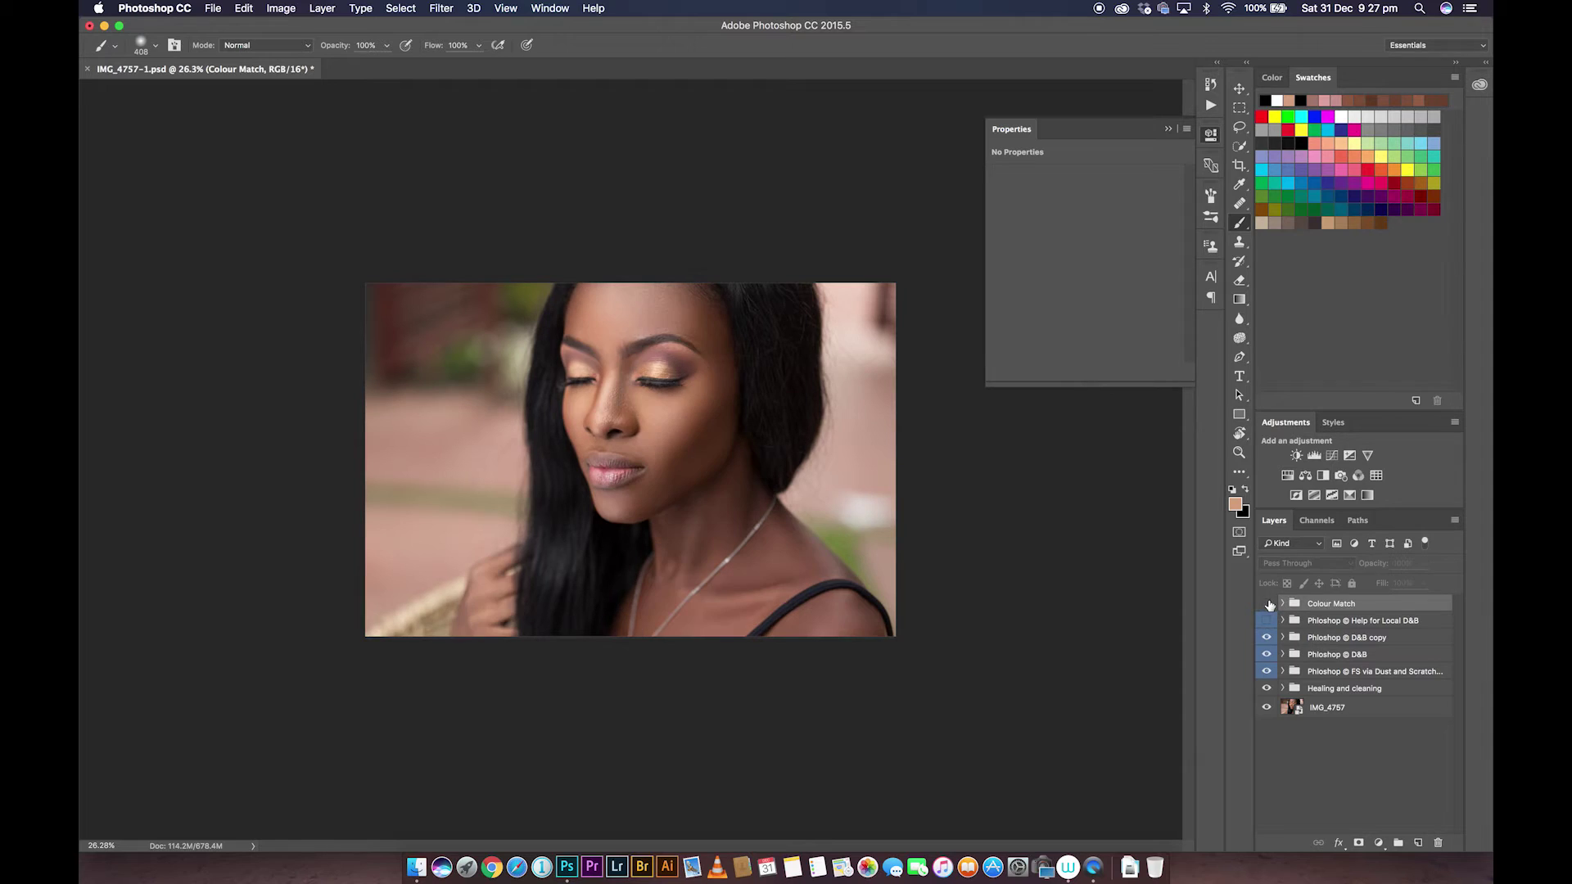
click(1269, 604)
click(1268, 604)
click(1268, 604)
click(1267, 604)
click(1268, 604)
click(1283, 604)
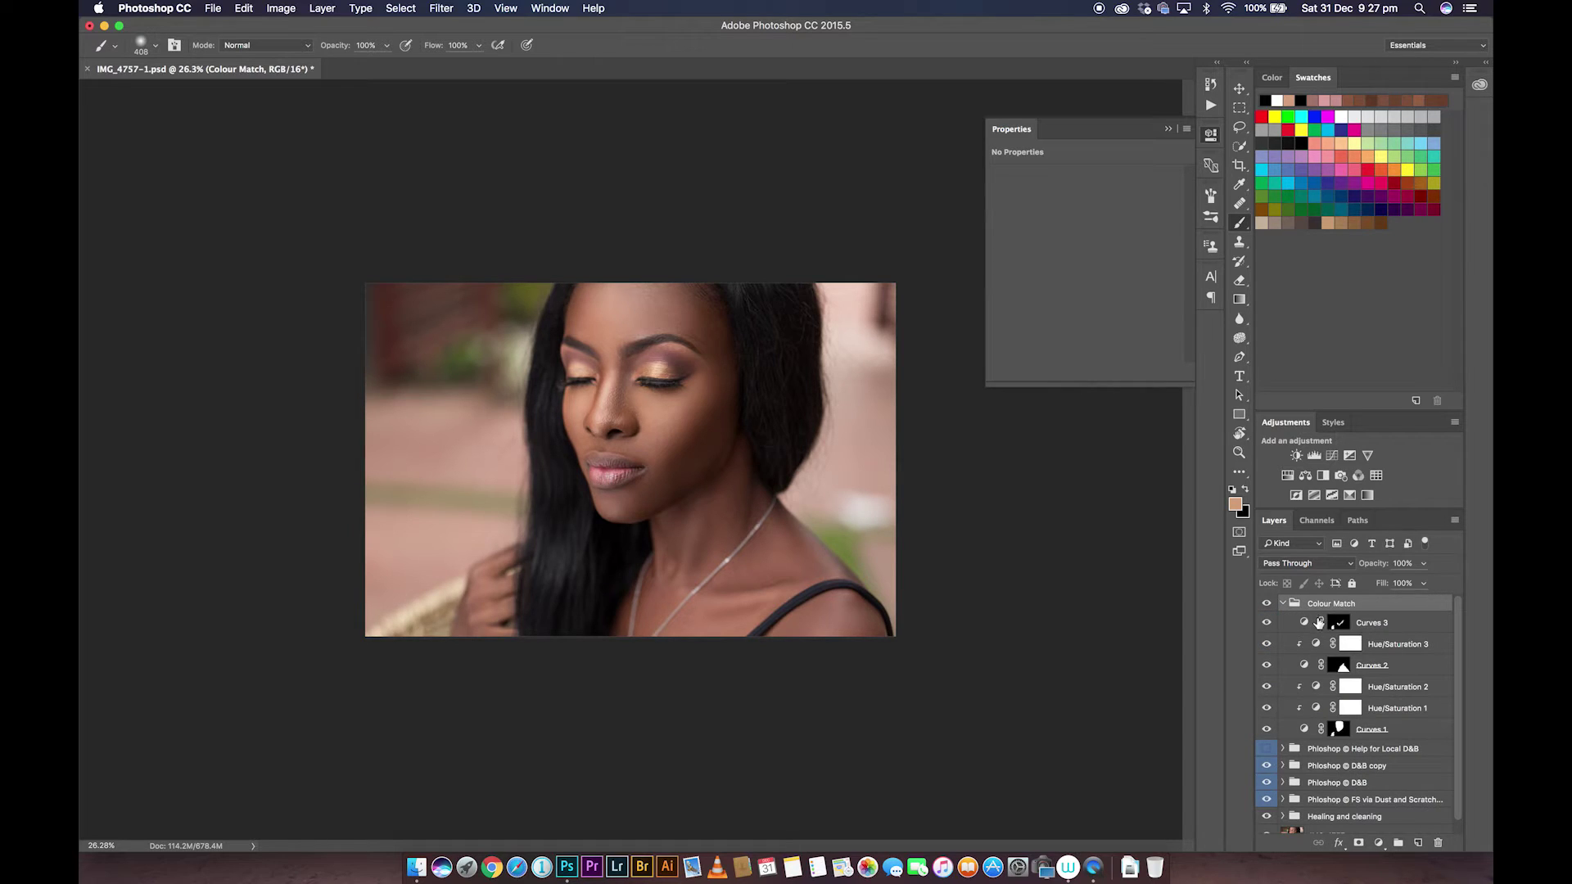
Reduce the neck Curves layer's opacity to 61% and compare the image with the Colour Match group off and on
click(1268, 646)
click(1268, 624)
click(1268, 624)
click(1268, 666)
click(1268, 667)
click(1343, 667)
drag(1375, 567, 1350, 568)
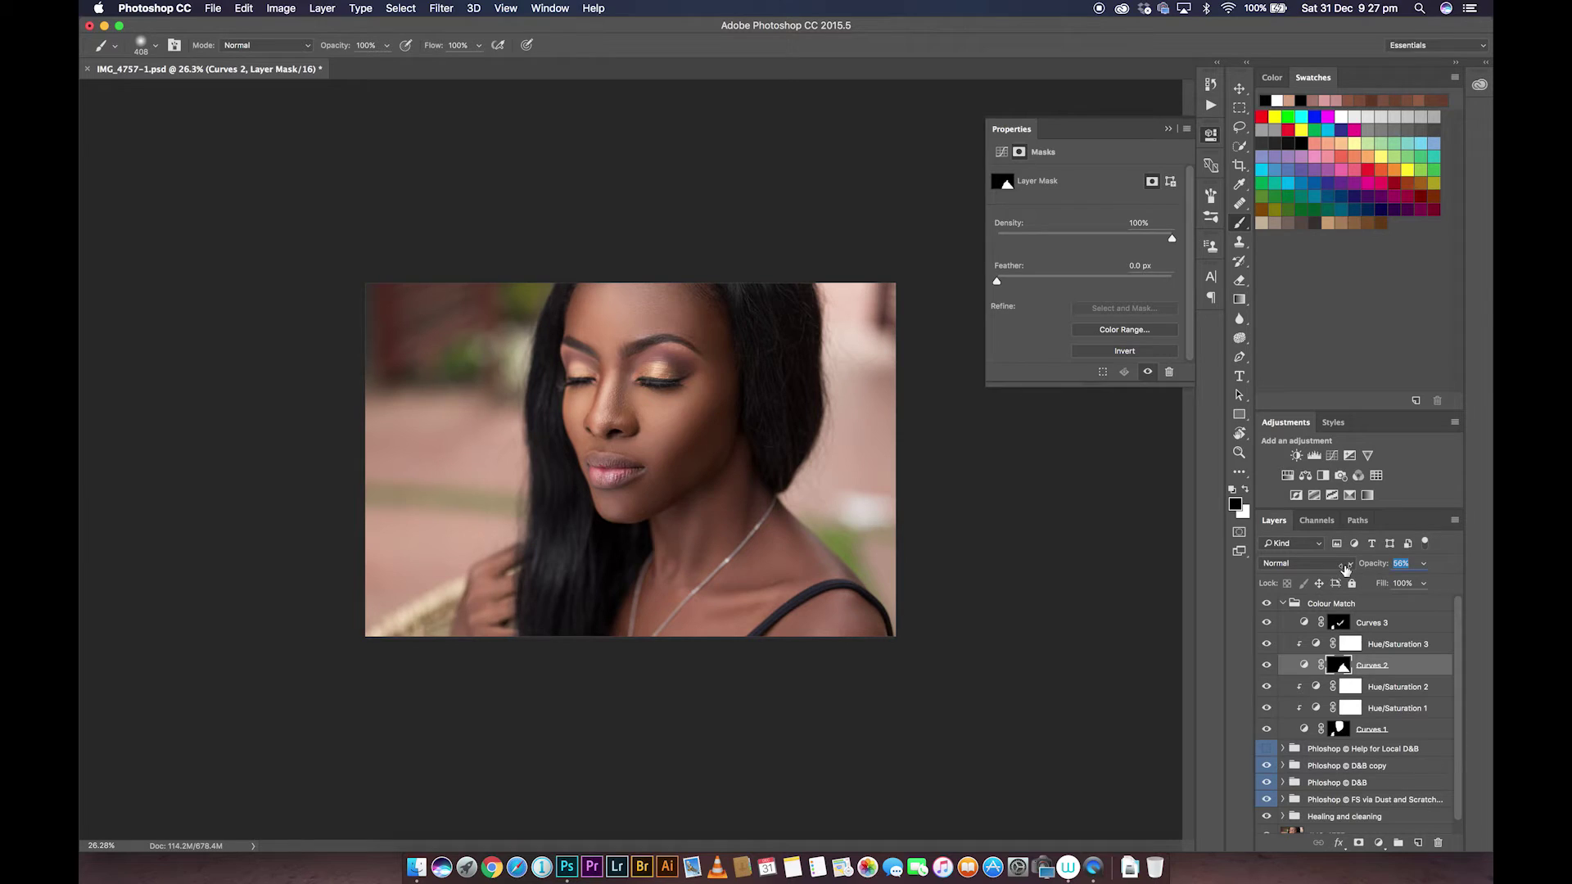
drag(1345, 569, 1348, 571)
click(1267, 604)
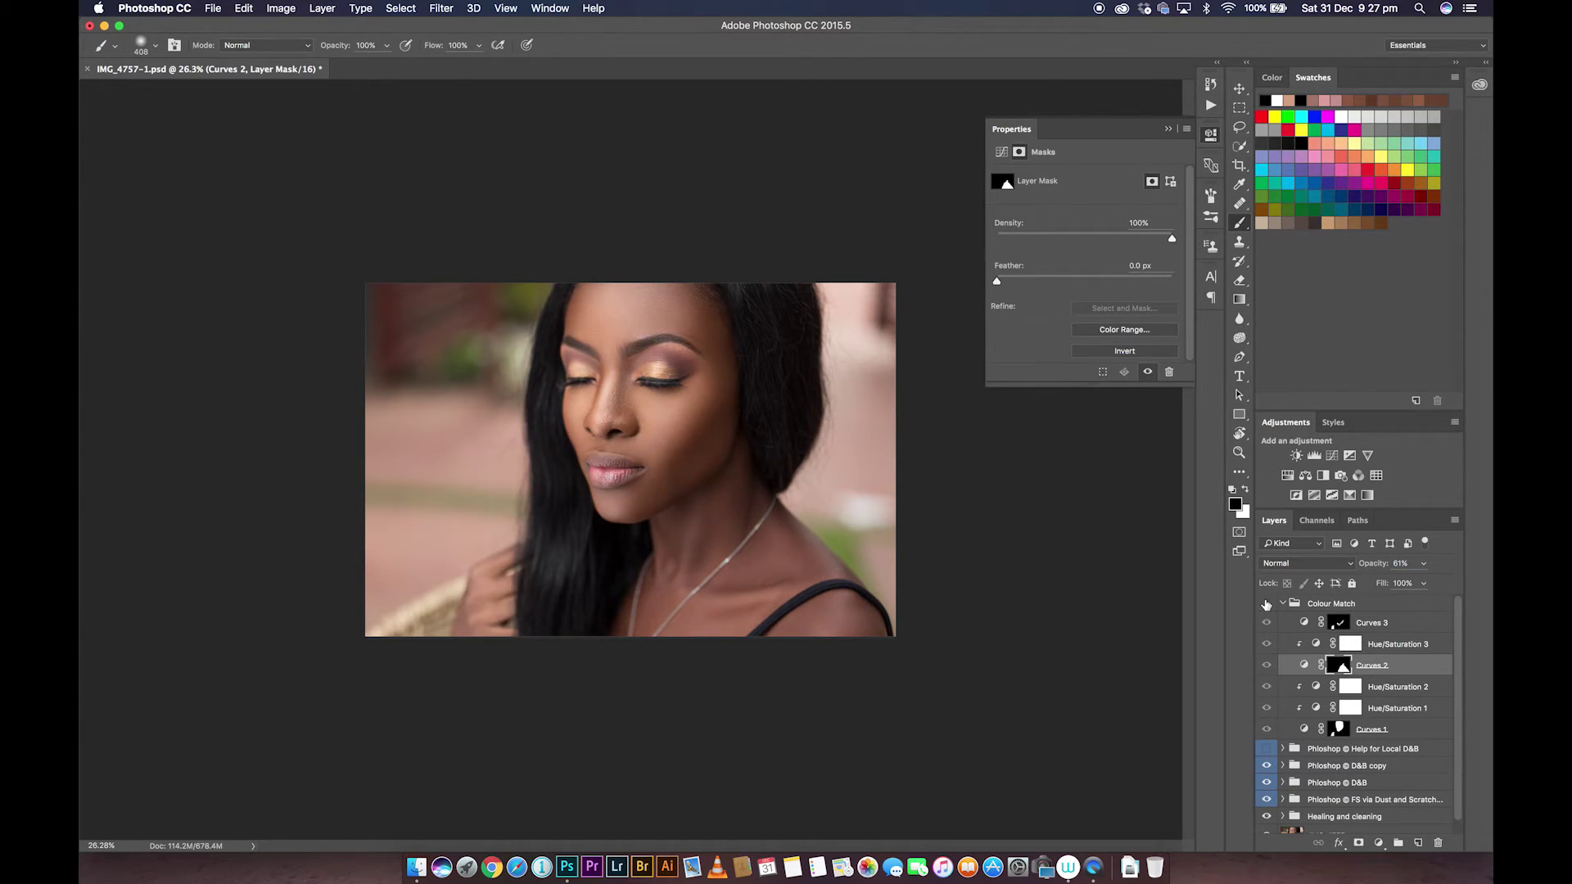
click(1266, 605)
click(1266, 604)
click(1266, 604)
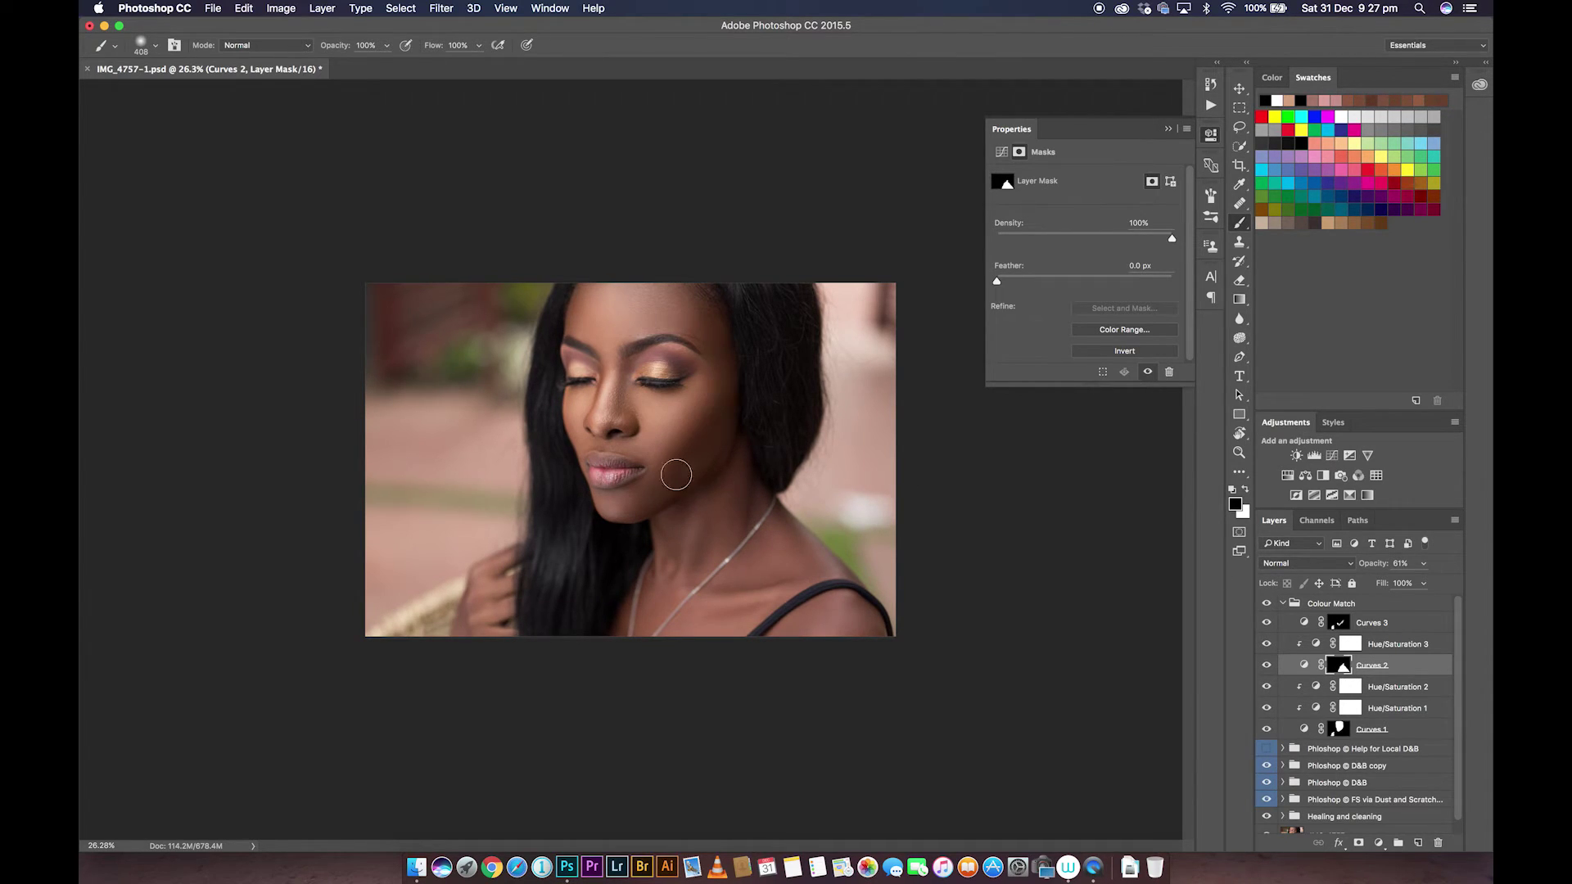
Add a Curves adjustment above the darkening Curves layer and slightly brighten the shadowed cheek tones with on-image adjustment
click(1394, 624)
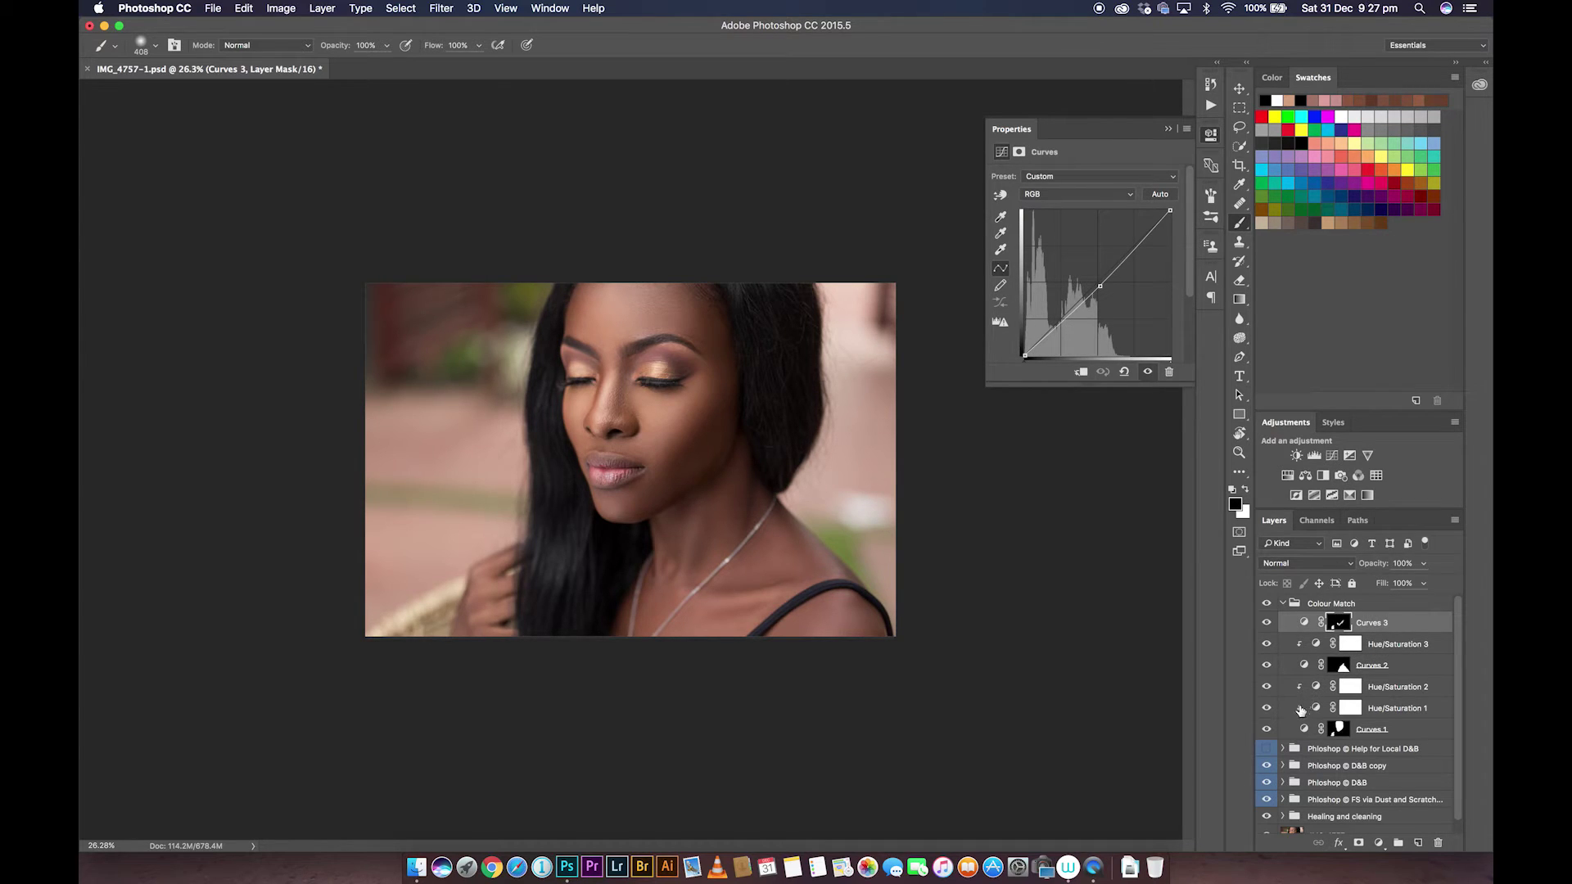
click(1266, 729)
click(1266, 730)
click(1332, 456)
click(1000, 194)
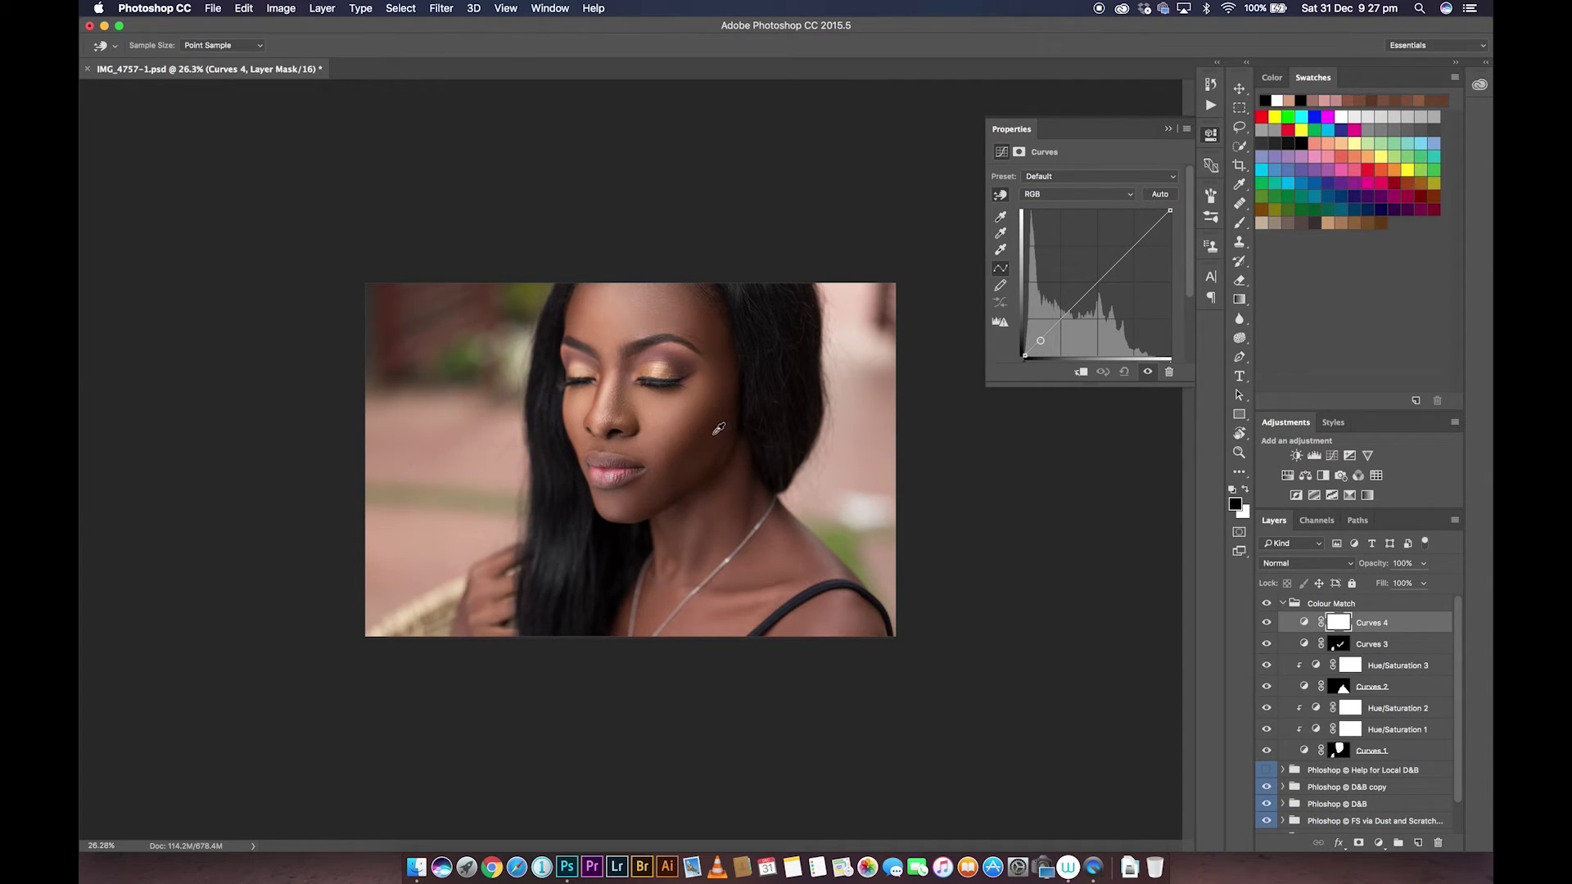
drag(712, 427, 711, 425)
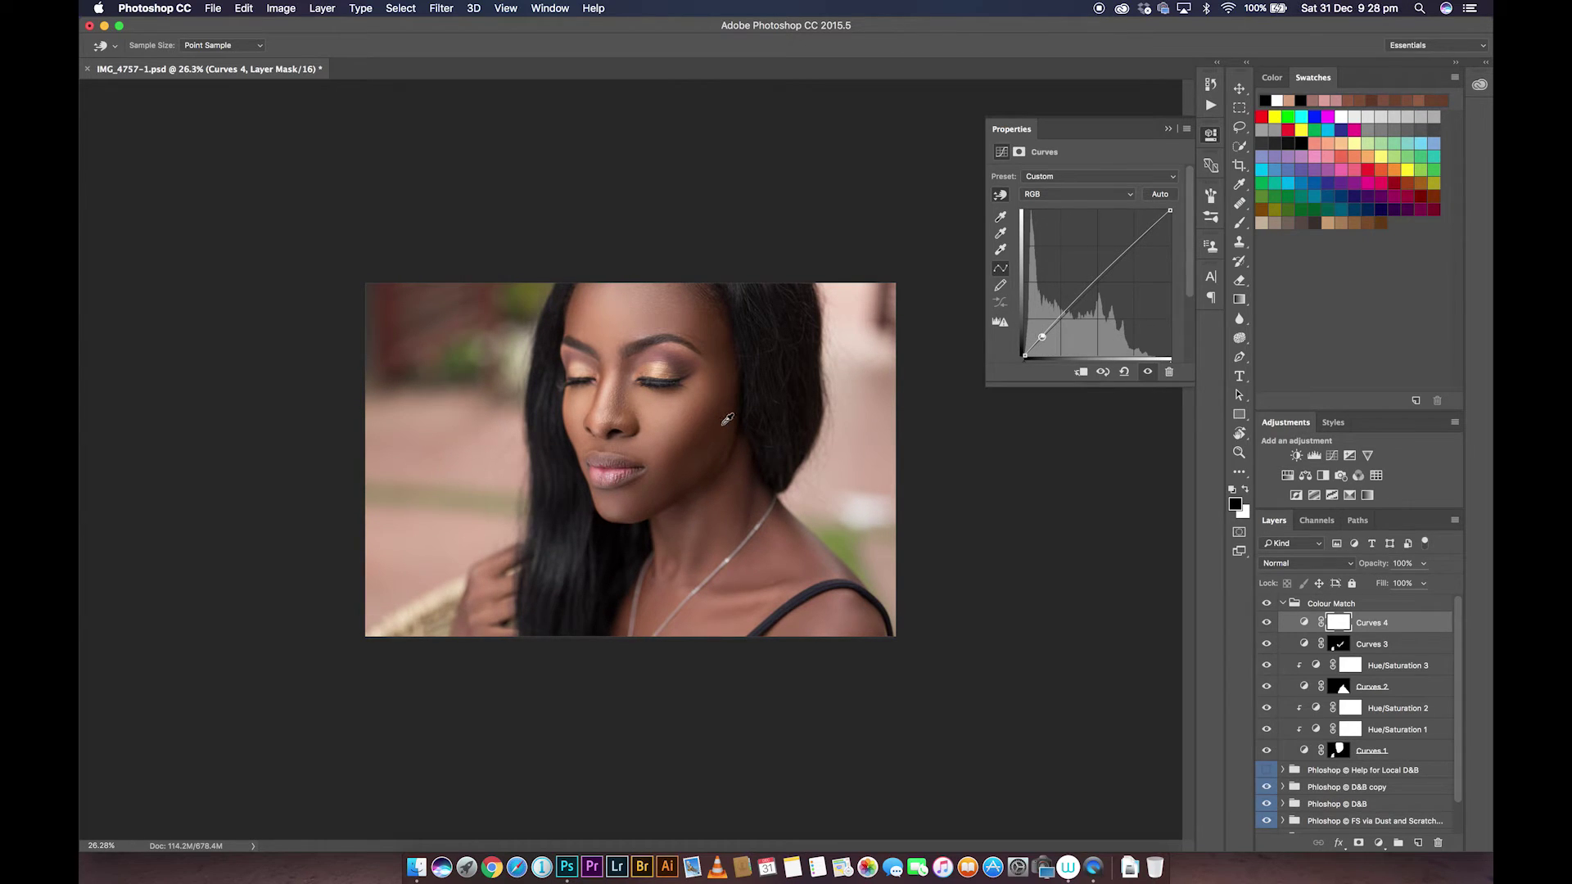
Invert the cheek Curves mask, set the brush flow to 11% and paint white over the shadowed side of the cheek
key(super+i)
key(b)
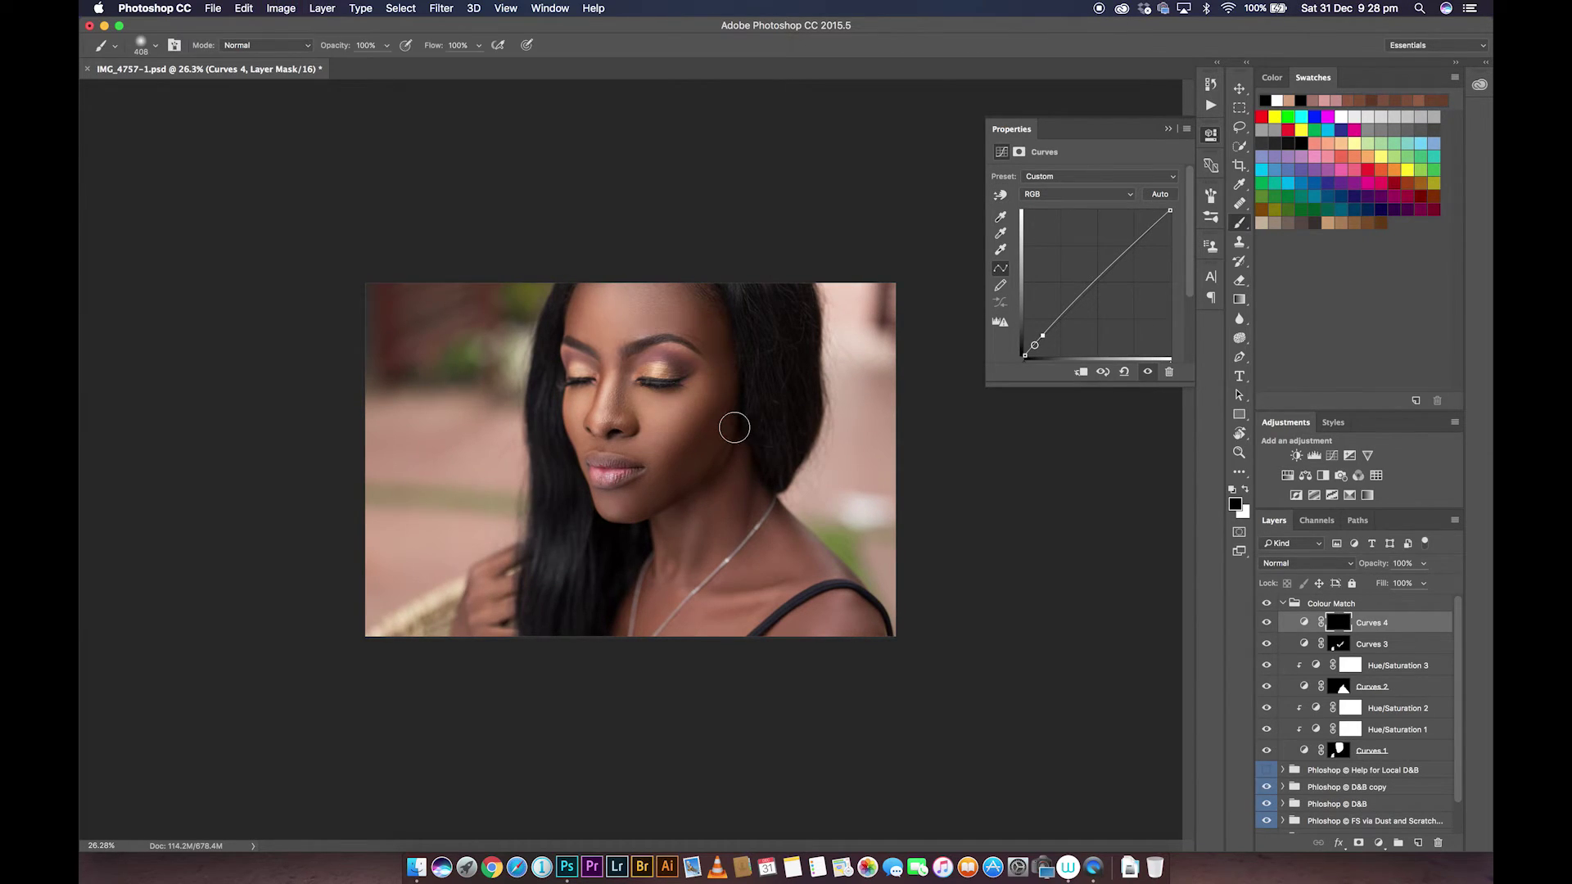
drag(425, 49, 360, 55)
mouse_move(710, 454)
mouse_down()
mouse_move(736, 453)
mouse_move(720, 414)
mouse_move(658, 500)
mouse_move(733, 396)
mouse_move(644, 521)
mouse_move(749, 389)
mouse_up()
key(x)
Compare the cheek Curves layer off and on, and extend its white mask painting along the jawline
click(1266, 624)
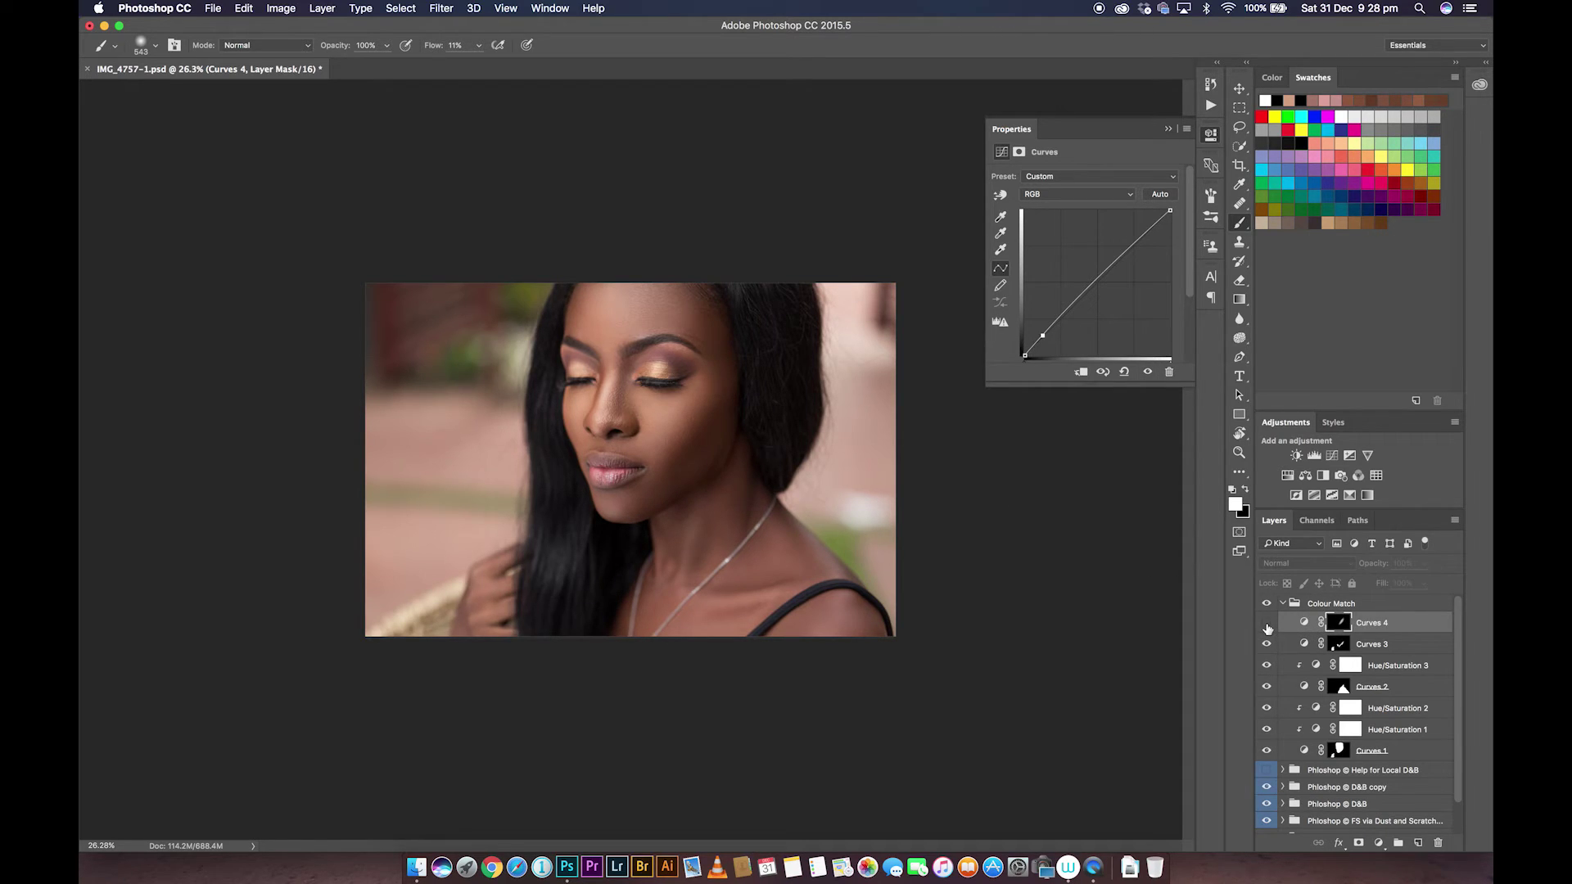
click(1266, 625)
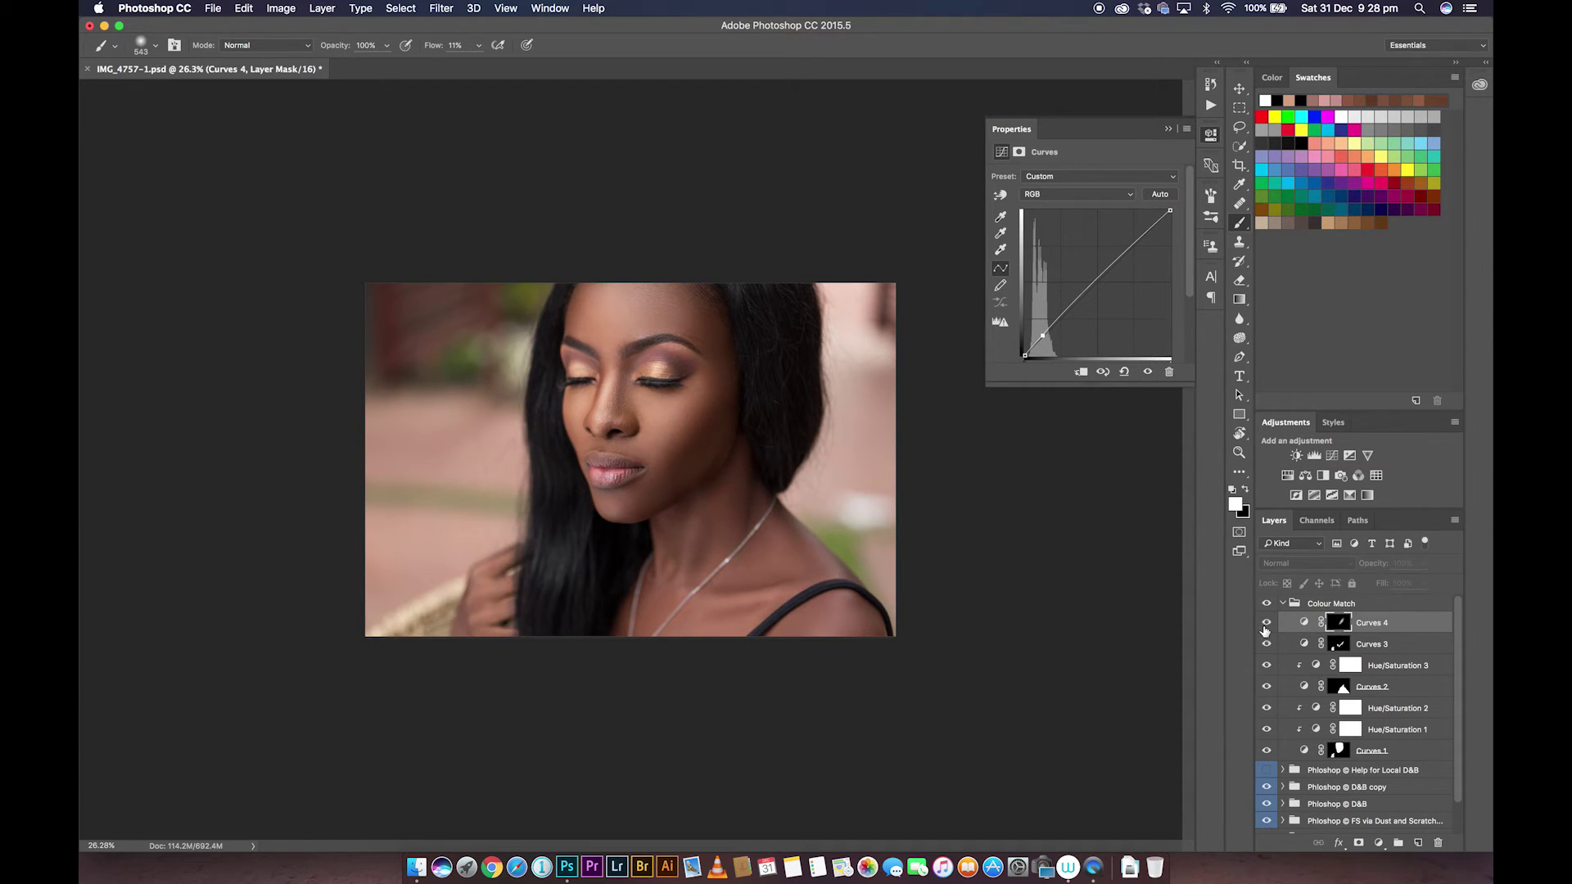
click(715, 483)
mouse_move(715, 484)
mouse_down()
mouse_move(688, 501)
mouse_move(726, 452)
mouse_move(661, 509)
mouse_up()
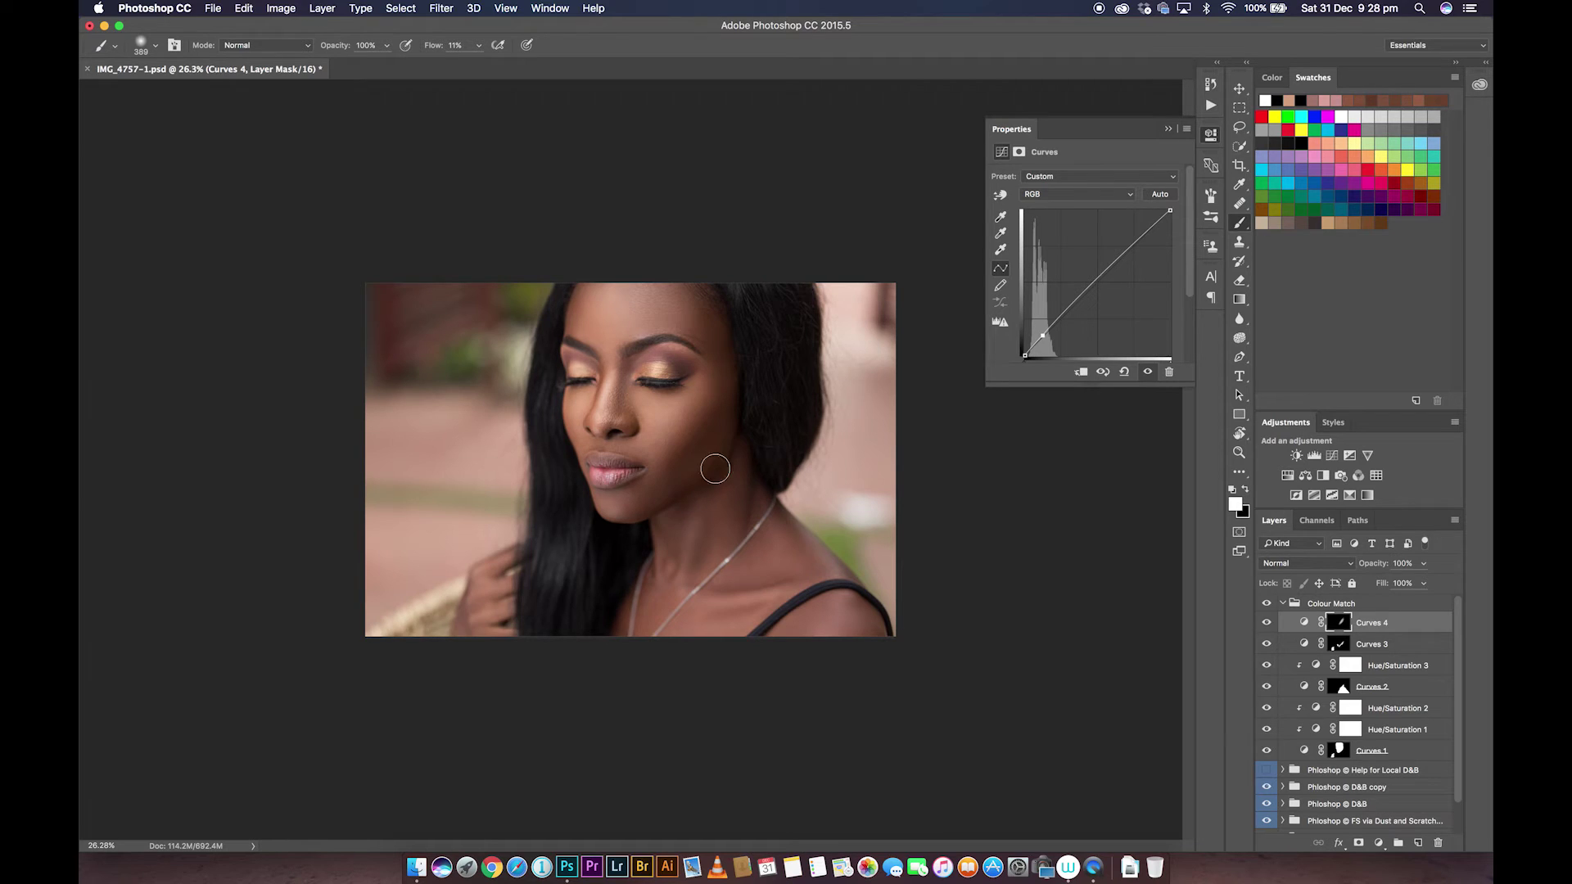
Add a Curves adjustment above the cheek Curves layer and nudge the midtones of its Blue channel slightly
key(z)
drag(781, 418, 793, 422)
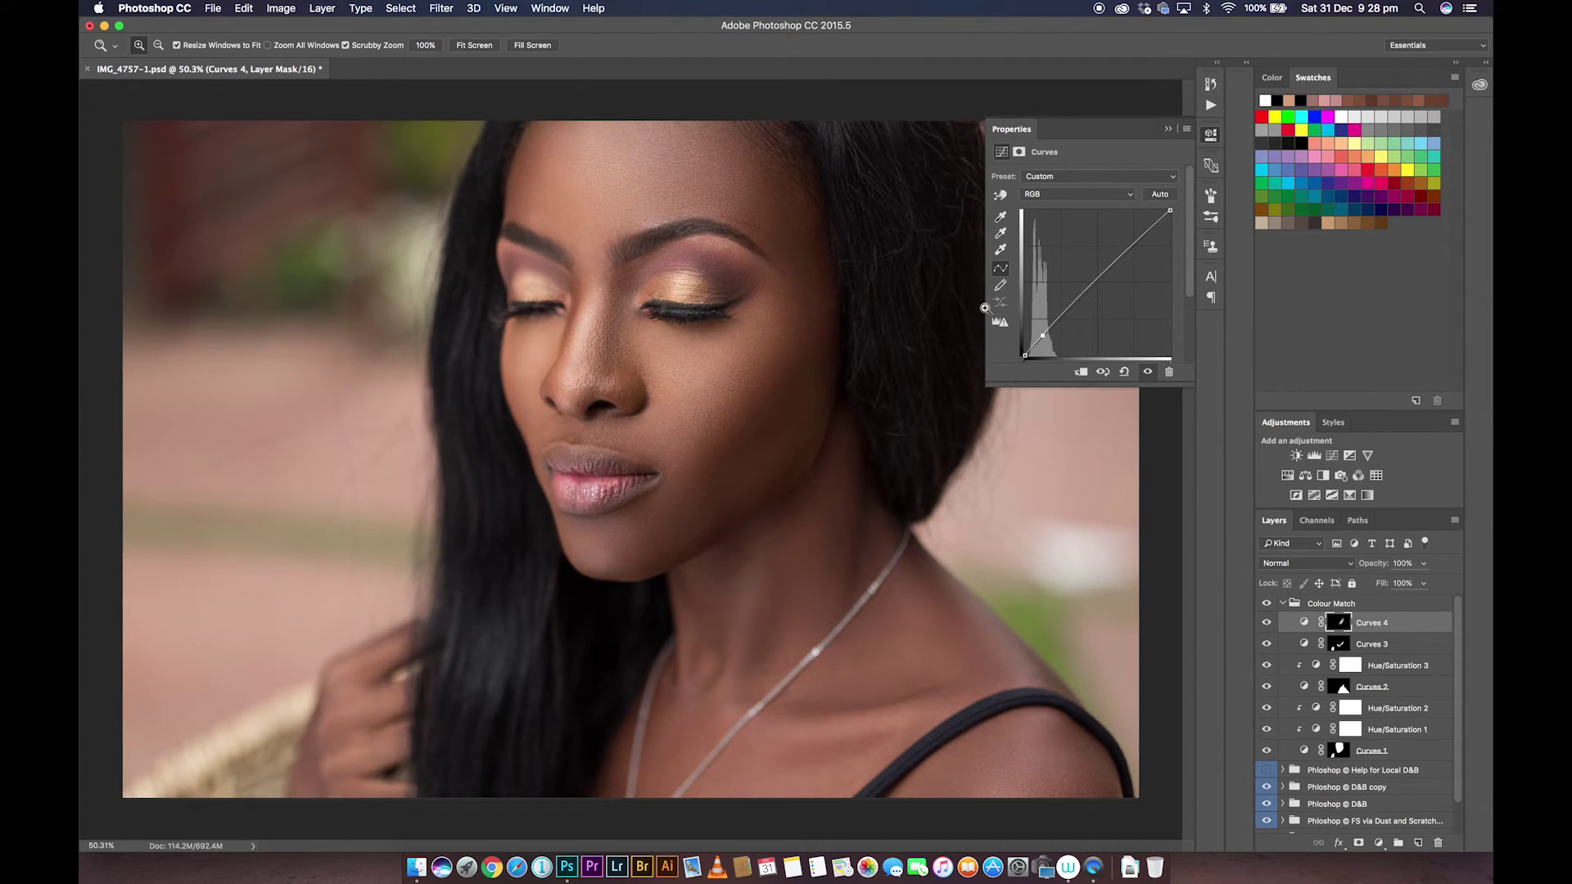
click(1101, 149)
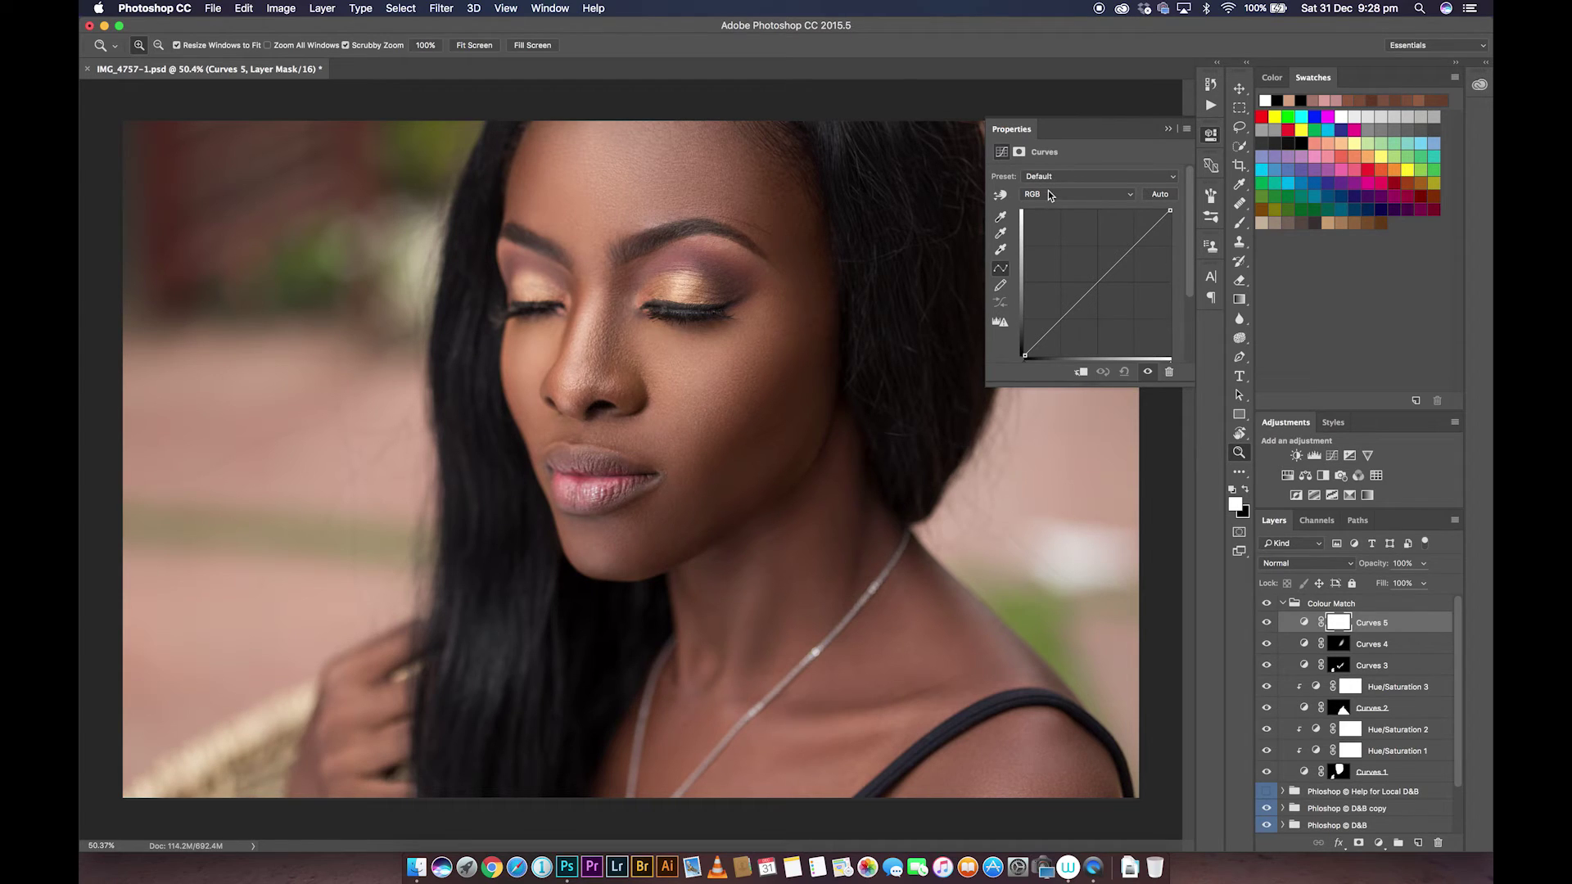
click(1049, 195)
click(1038, 226)
click(1096, 280)
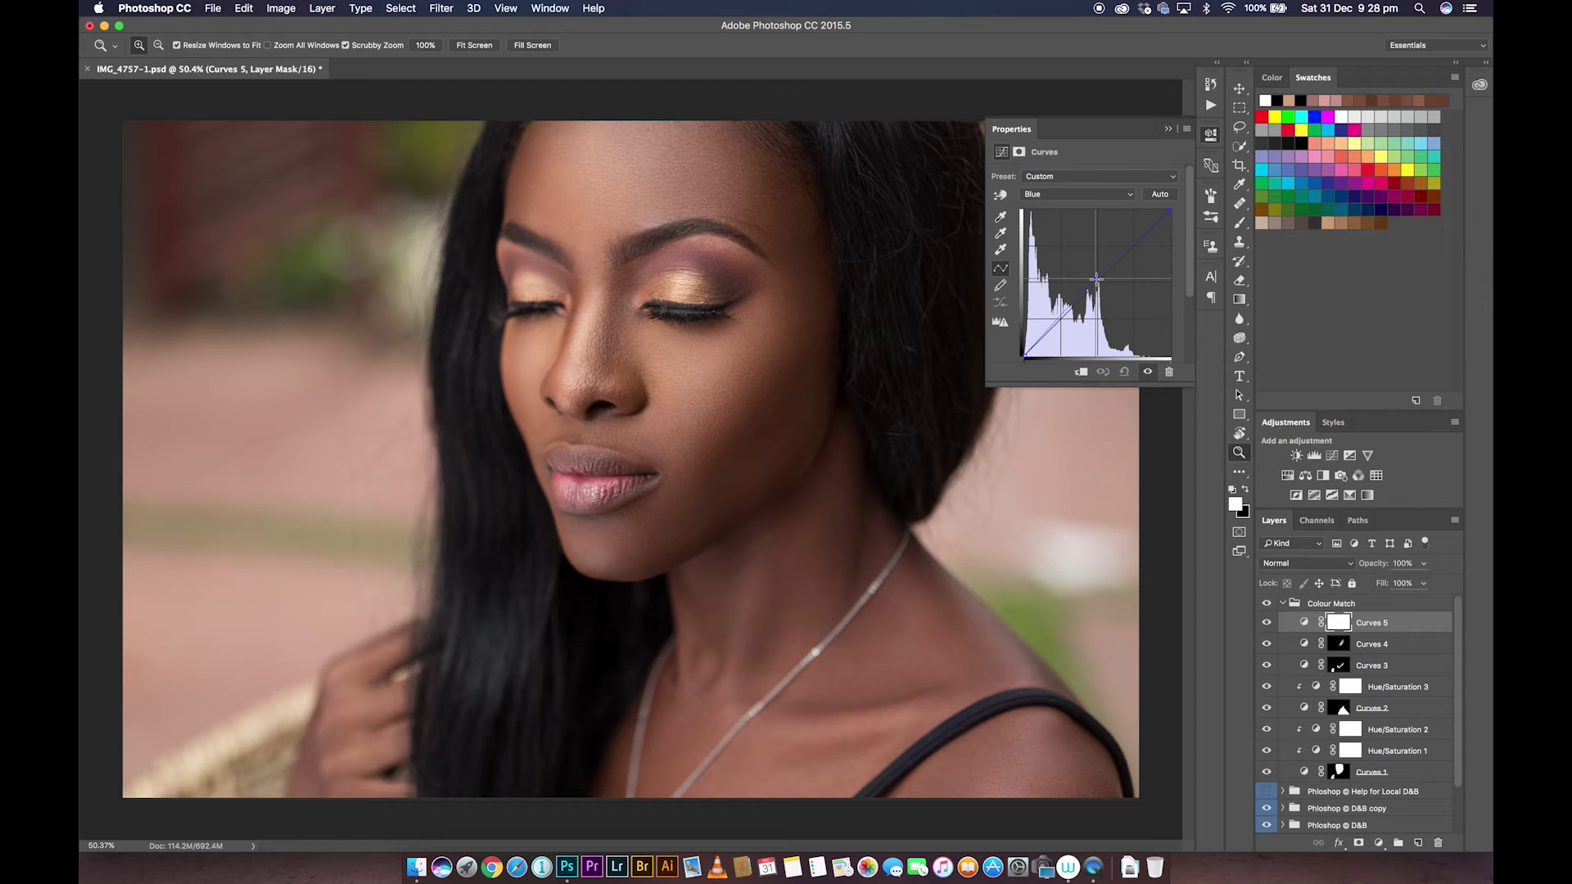
drag(1096, 279, 1096, 281)
Fine-tune the midtone point of the Green channel in the new Curves adjustment to balance the skin colour
click(1064, 196)
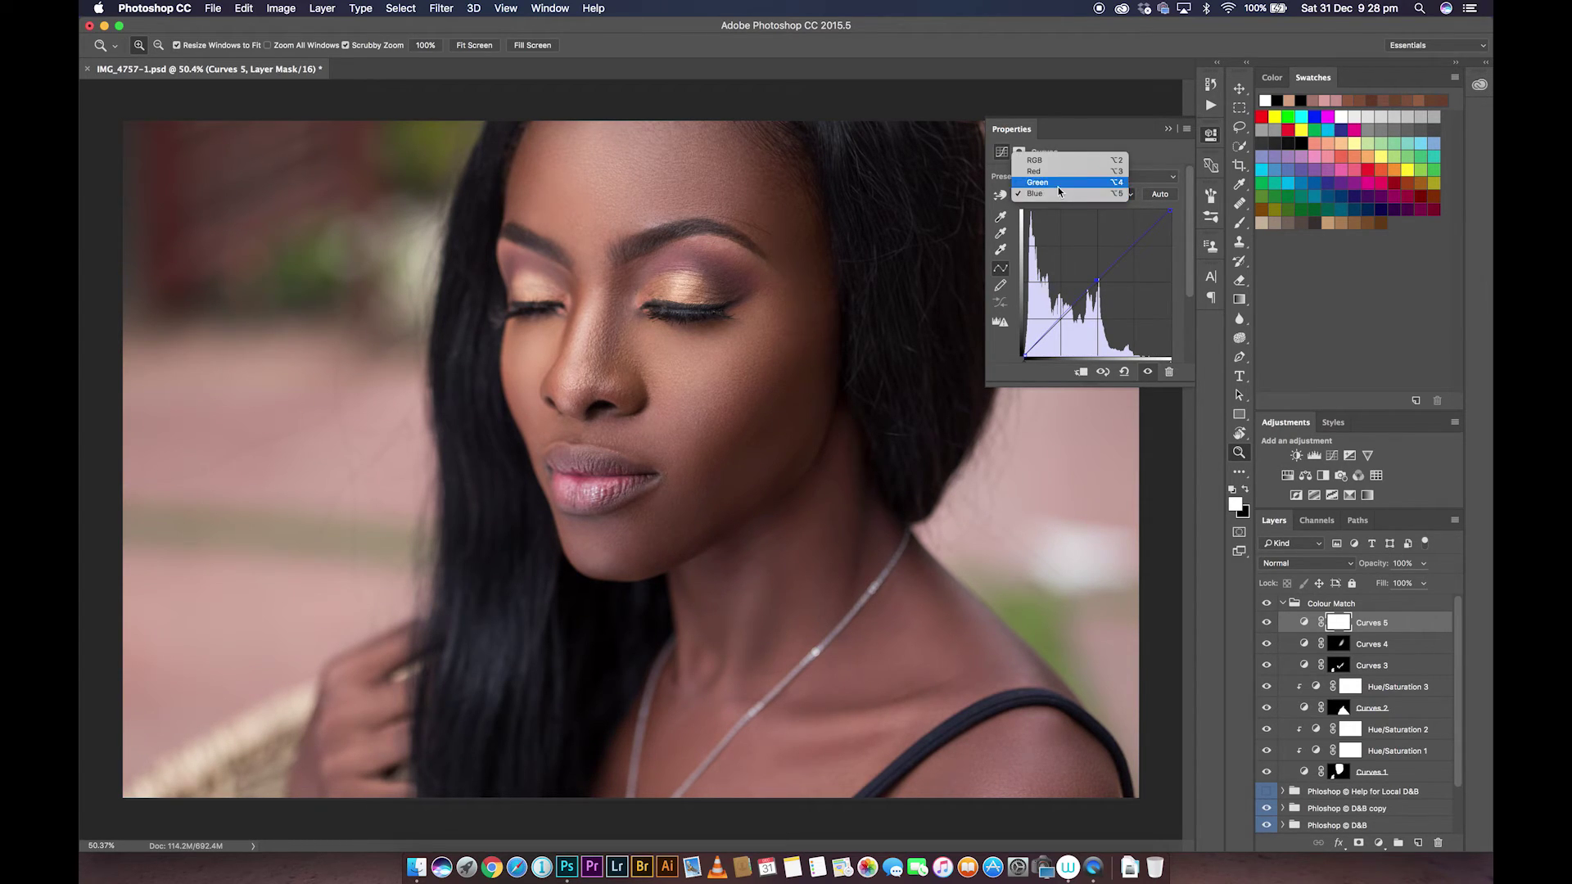
click(1063, 188)
click(1097, 280)
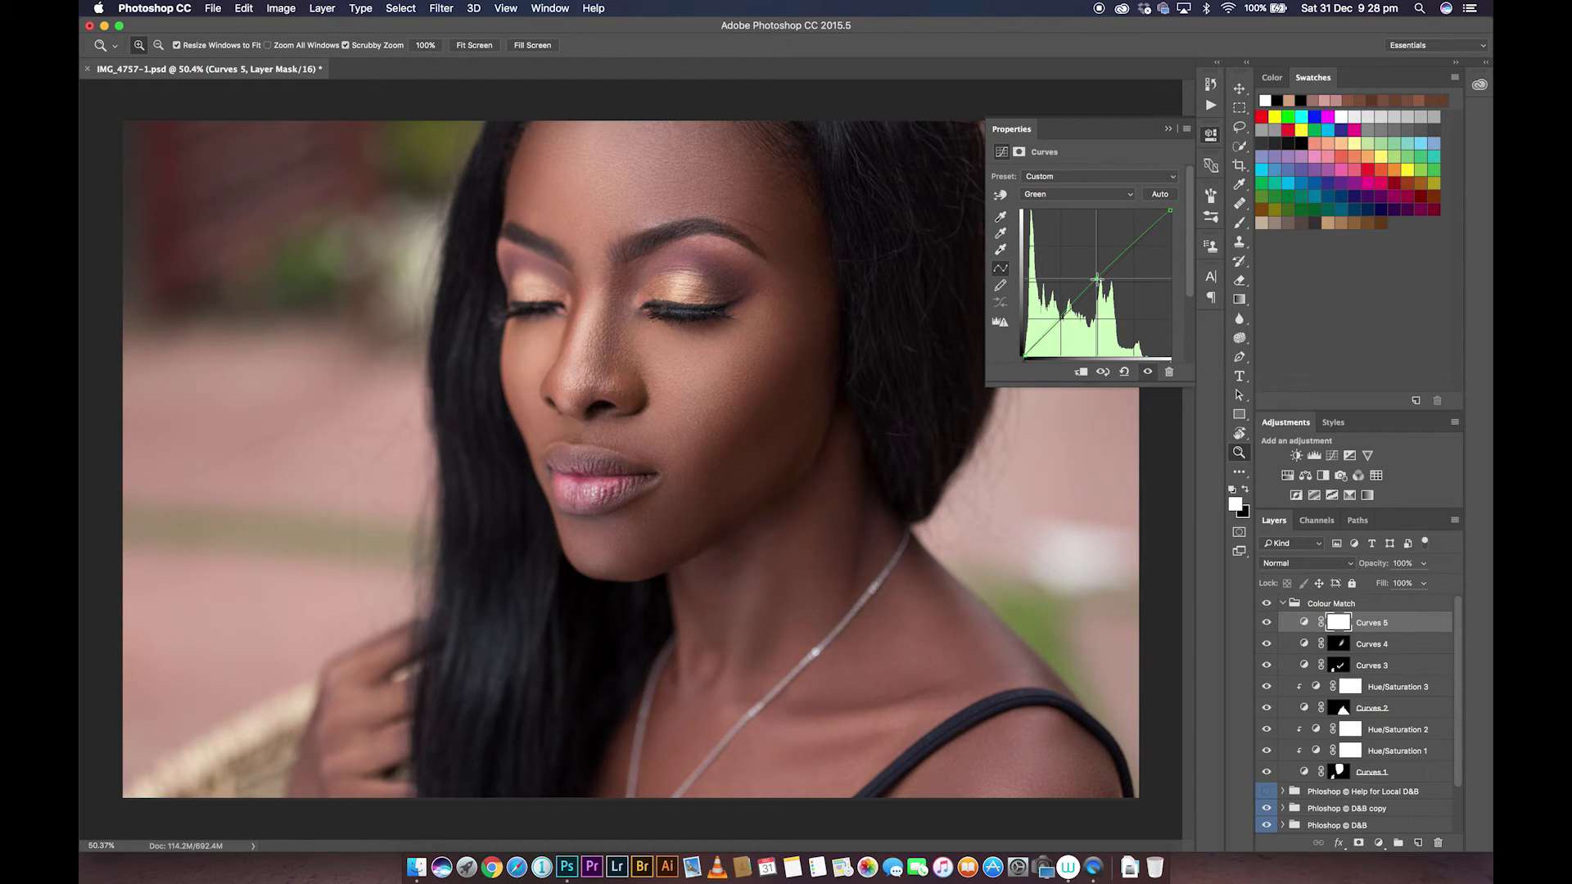
click(1066, 195)
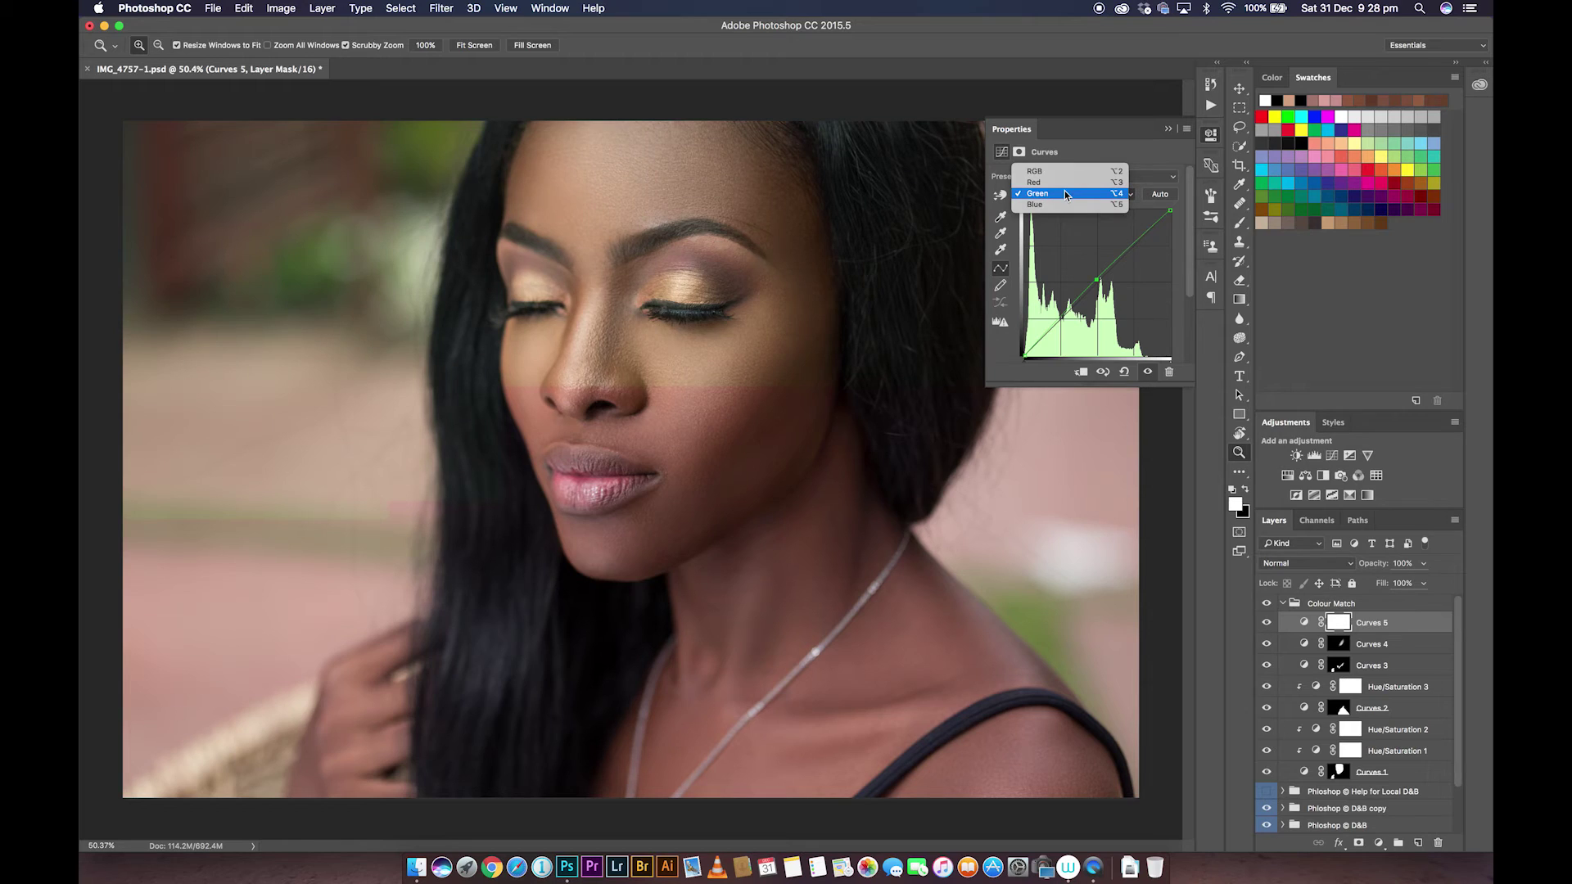
click(1096, 279)
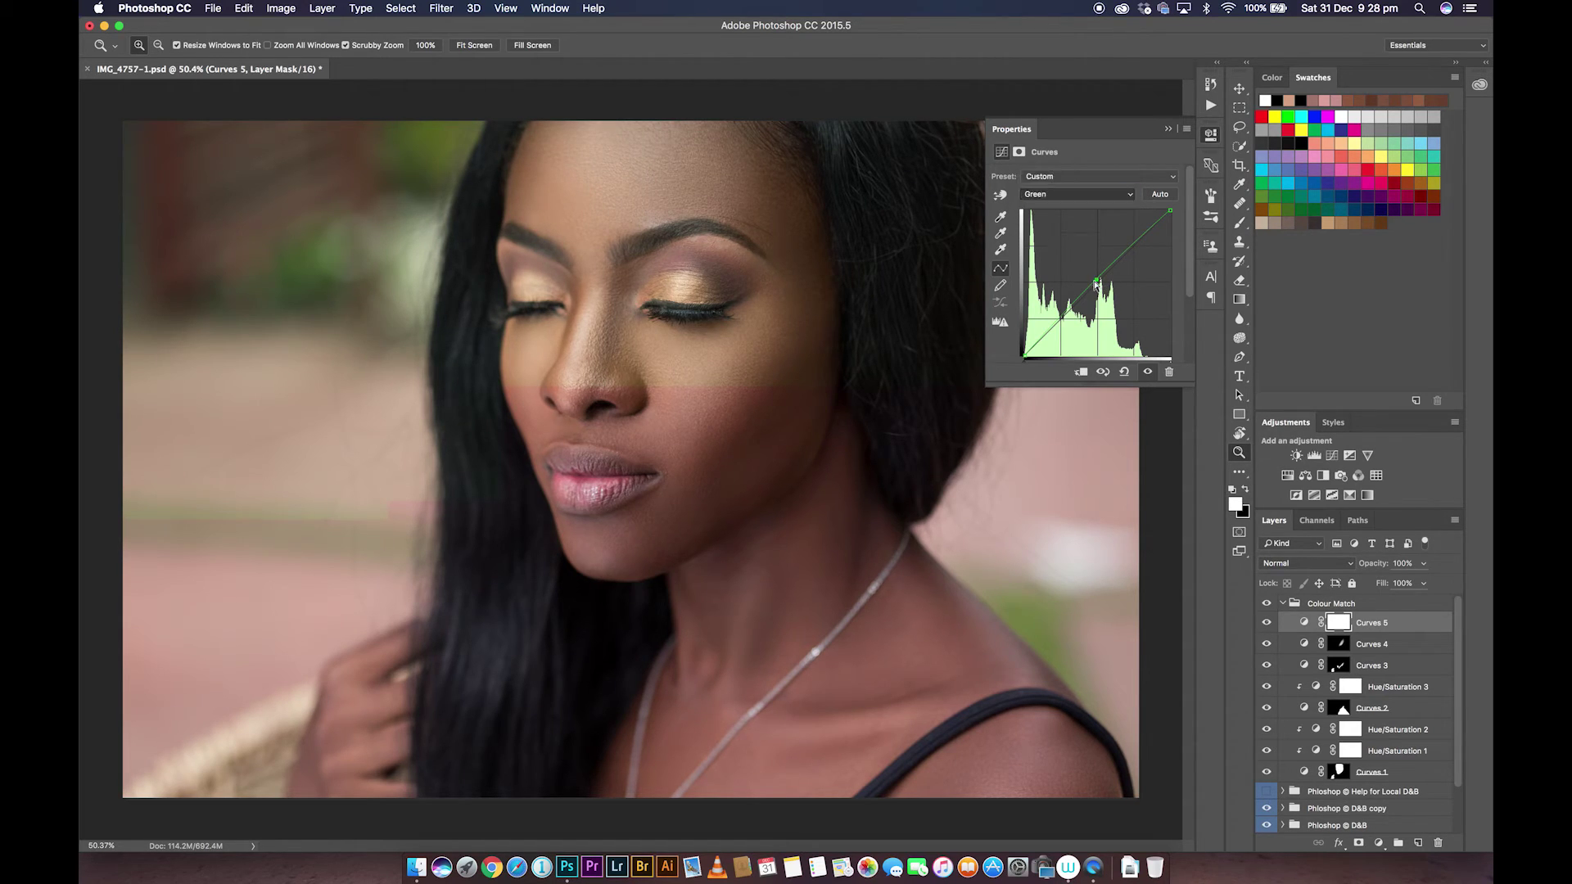
click(1096, 279)
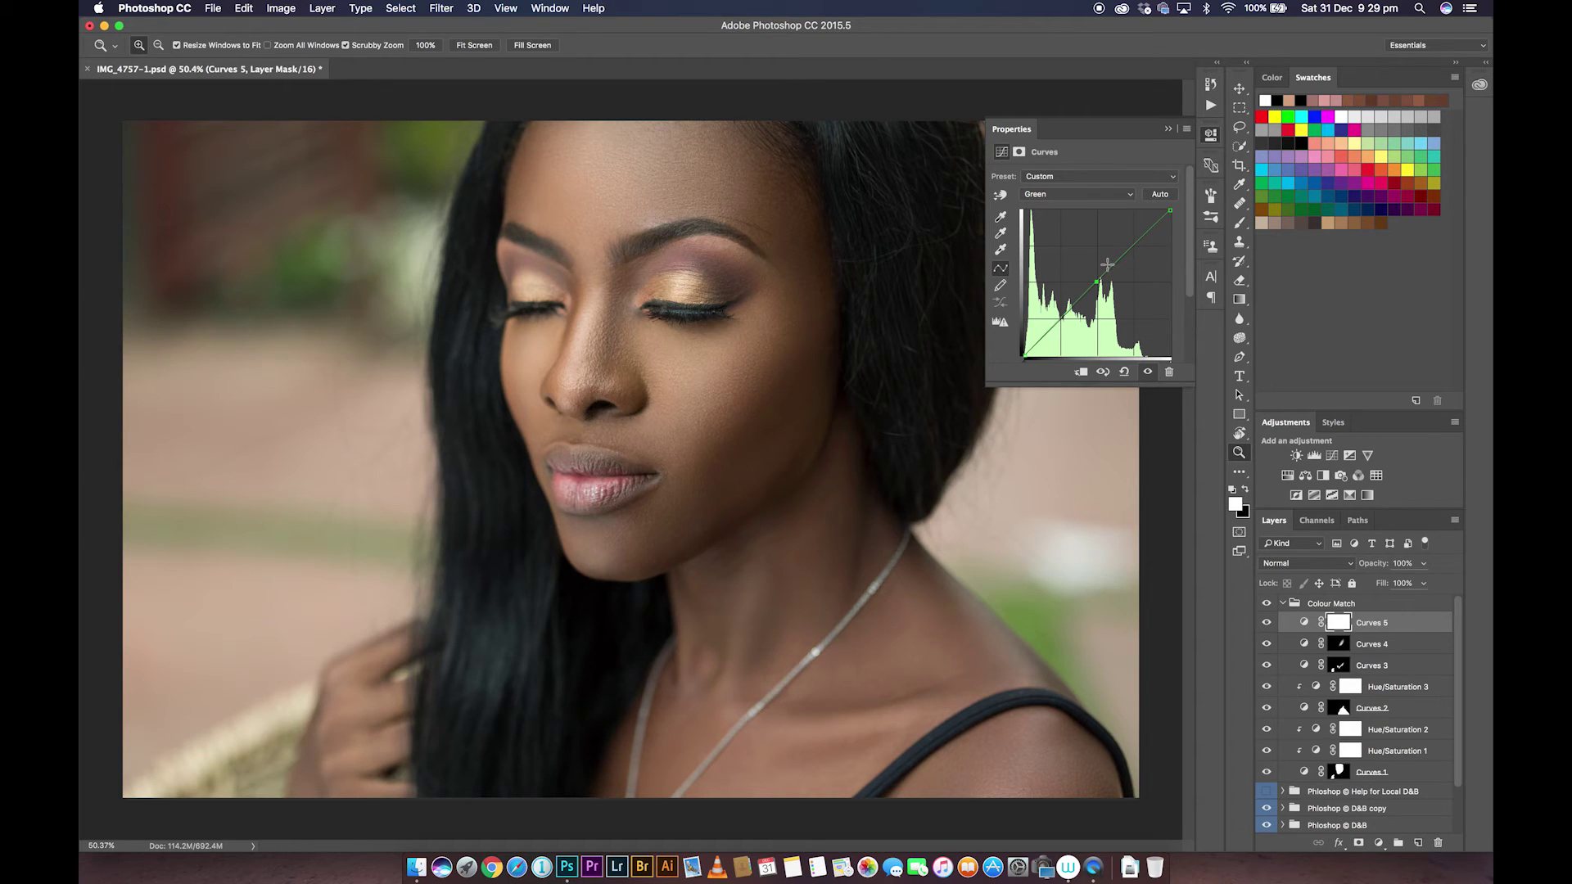
Adjust the midtone point of the Red channel in the same Curves adjustment
click(1067, 196)
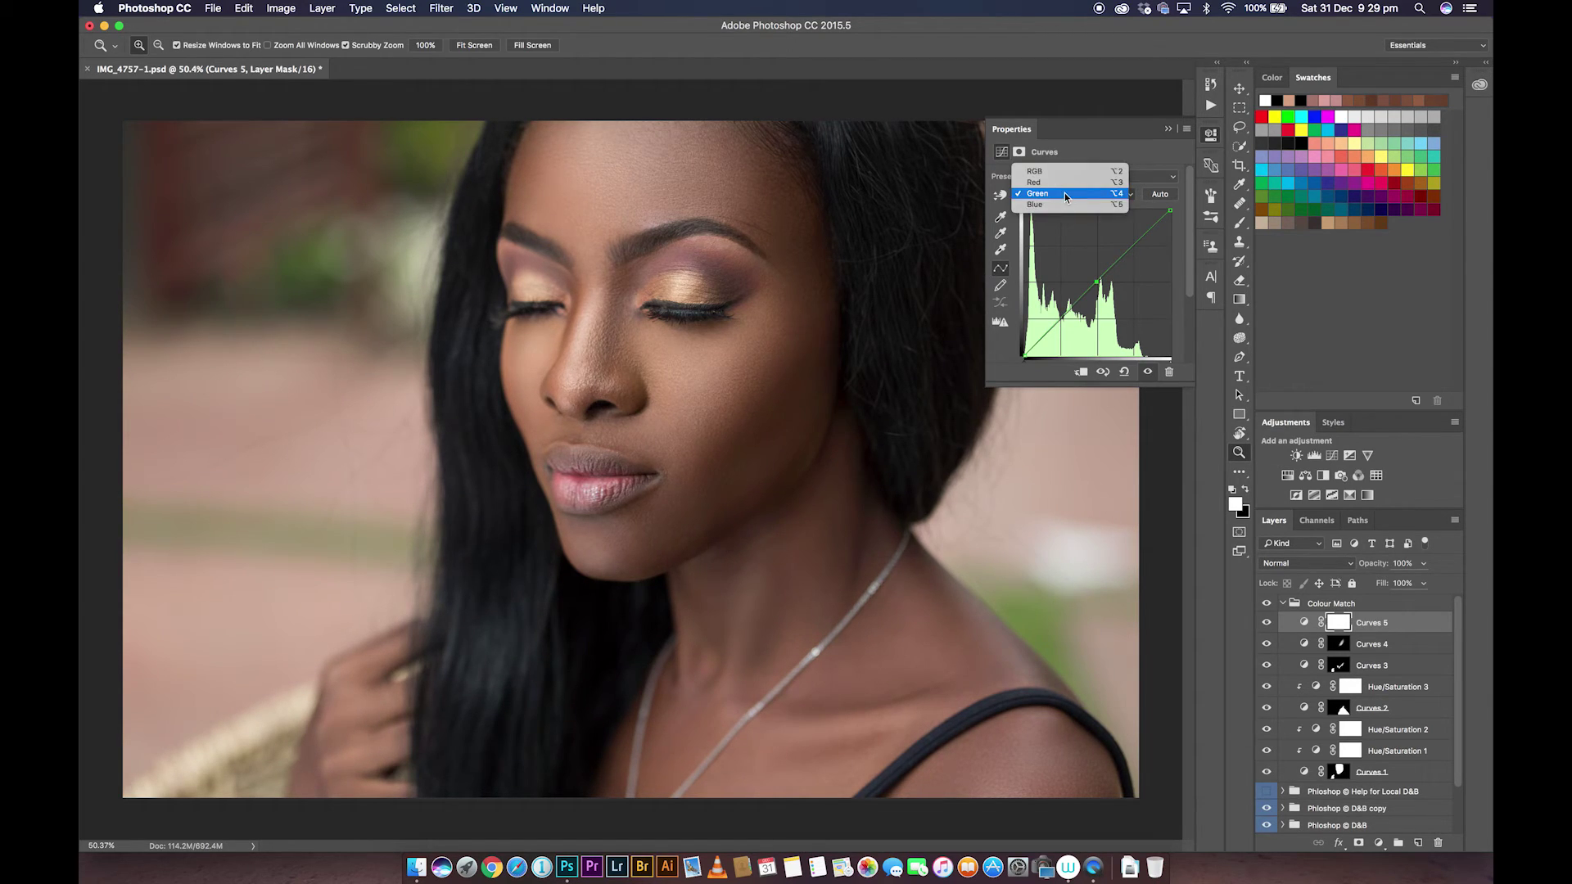
click(1069, 179)
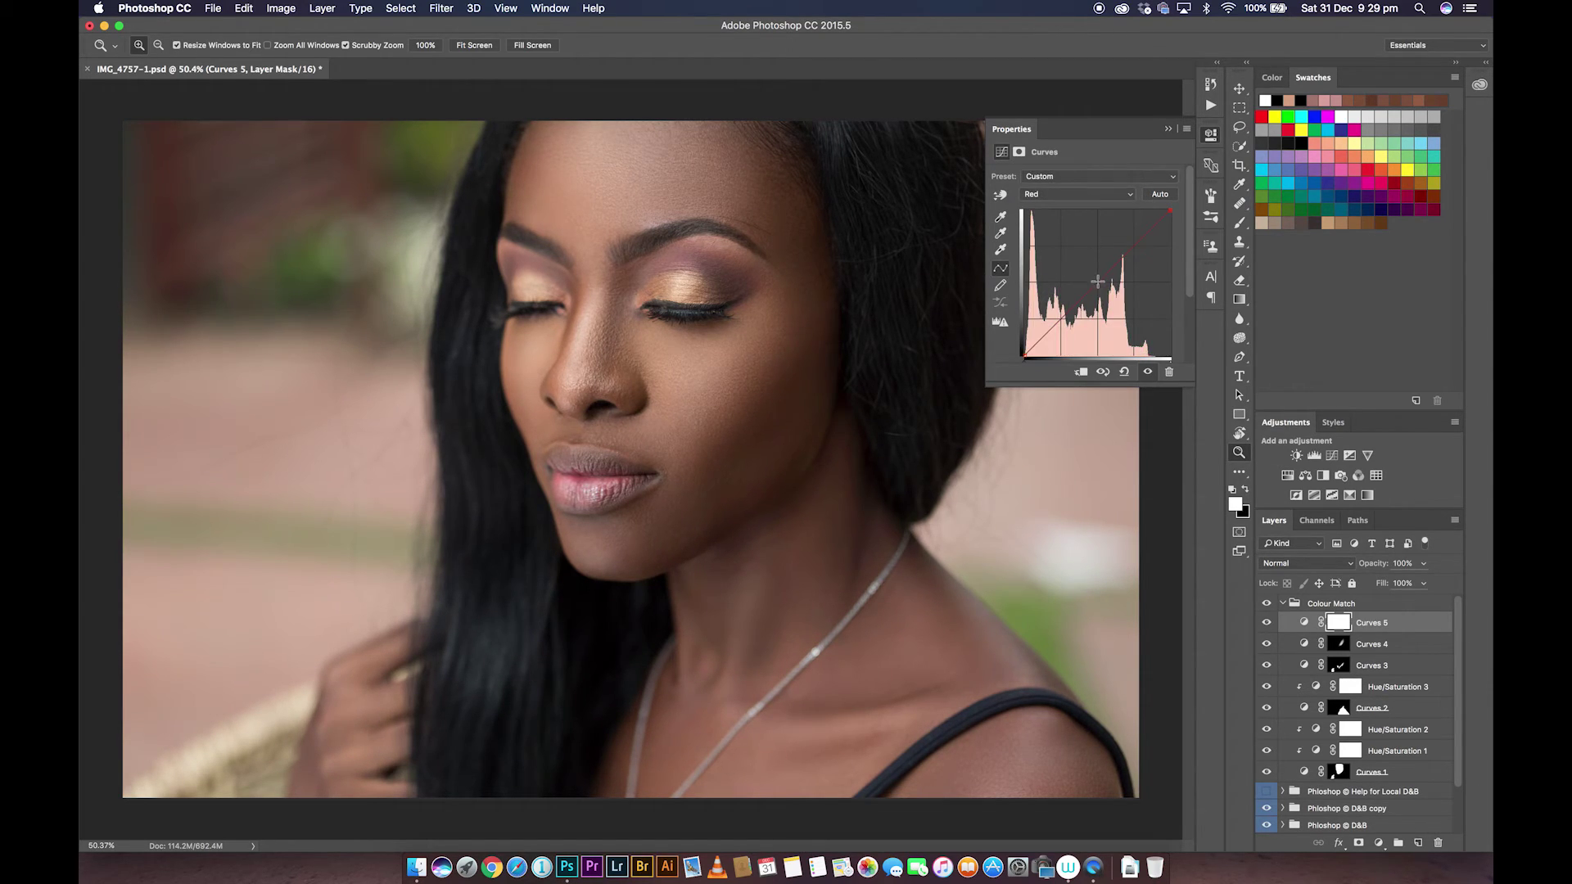
click(1097, 280)
Invert the colour Curves mask and paint white at 11% flow over the cheeks and chin
key(super+i)
key(b)
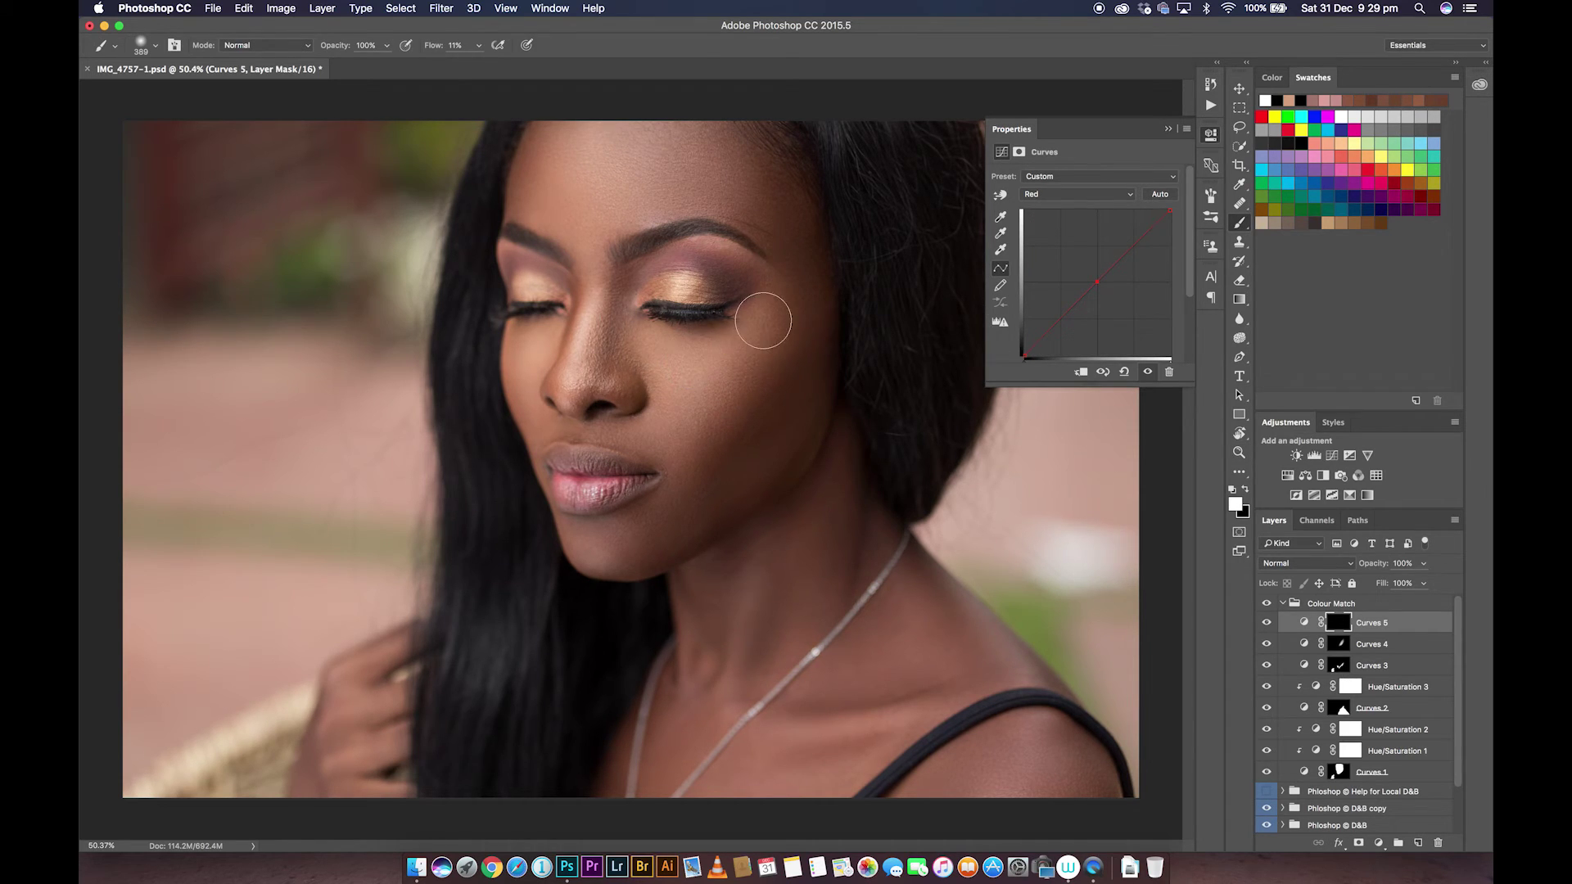
mouse_move(534, 375)
mouse_down()
mouse_move(538, 412)
mouse_move(579, 410)
mouse_up()
mouse_move(599, 540)
mouse_down()
mouse_move(605, 571)
mouse_move(700, 465)
mouse_move(646, 544)
mouse_up()
Compare the full portrait with the topmost Curves layer off and on, and reduce that layer's opacity
key(z)
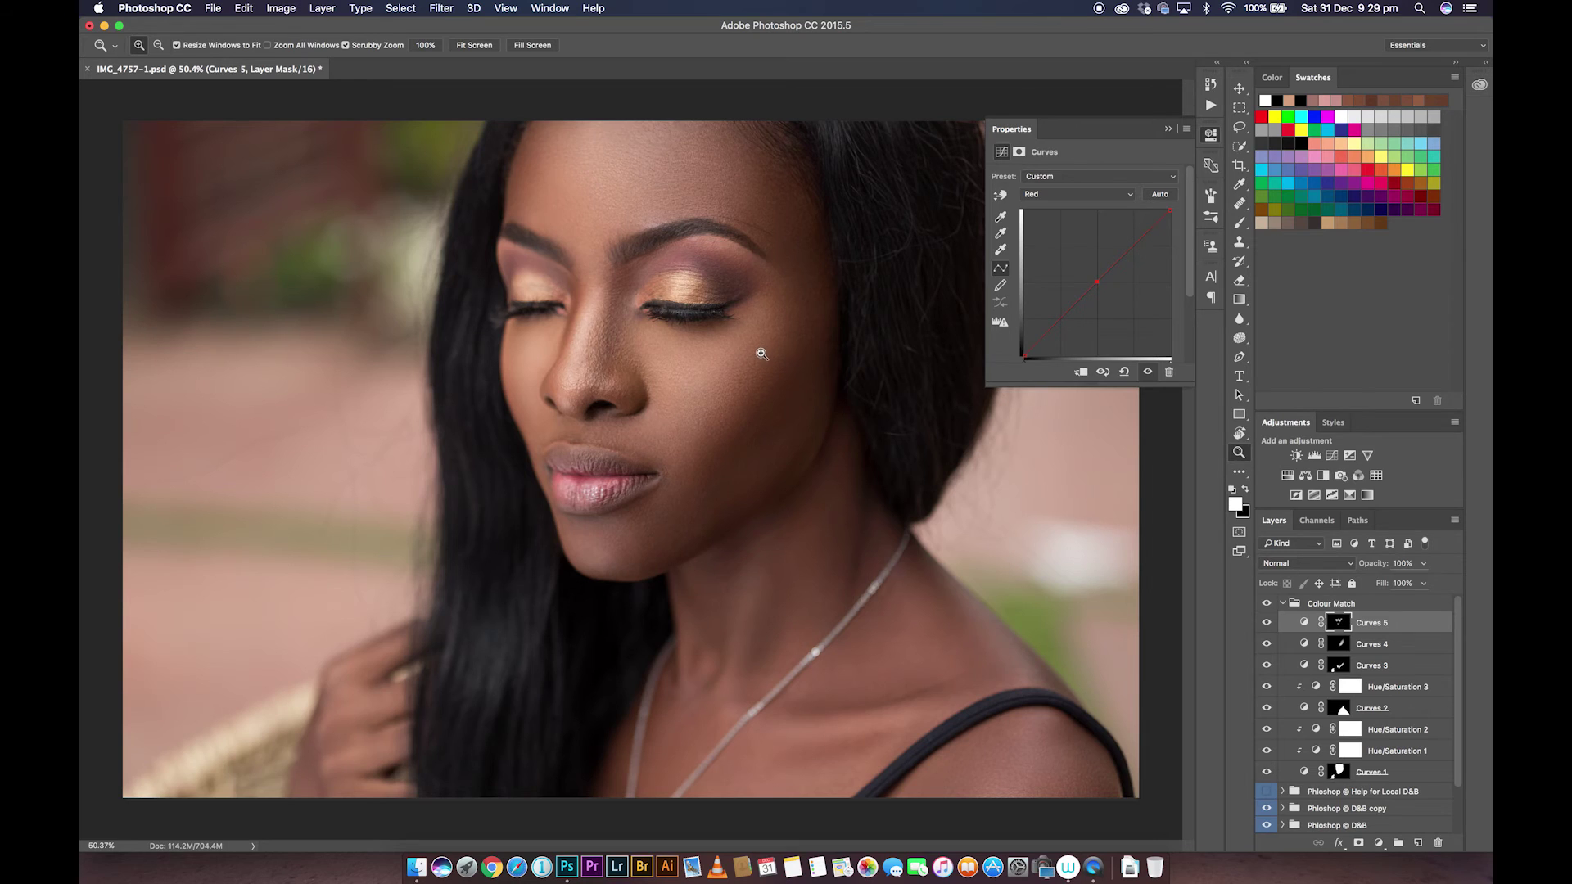
drag(731, 357, 810, 396)
click(1267, 624)
click(1267, 623)
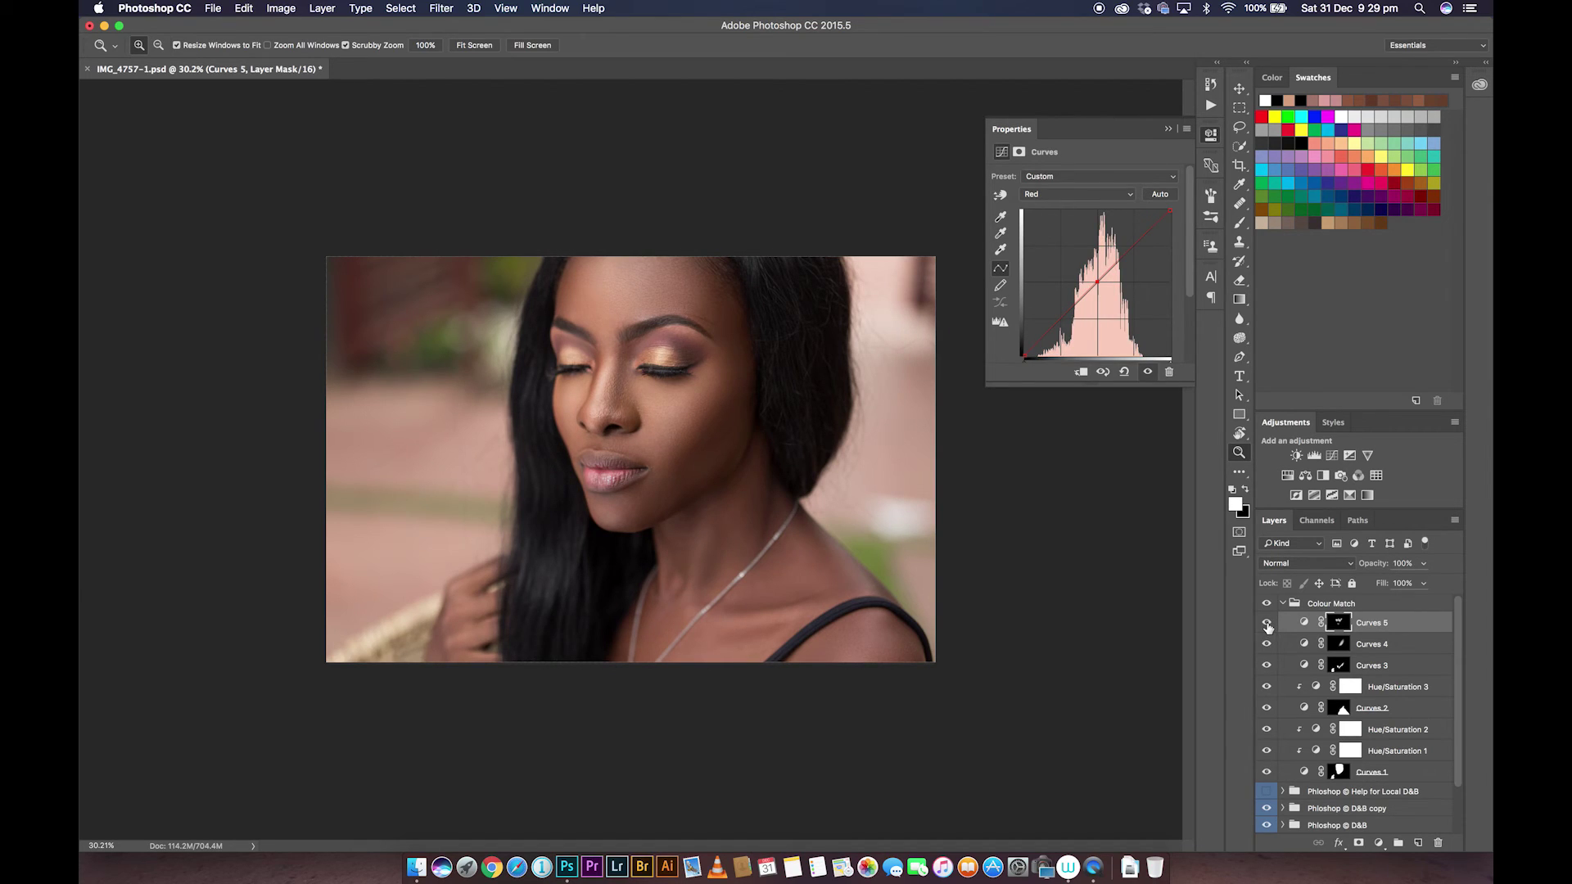
click(1268, 624)
click(1267, 624)
drag(1375, 569, 1351, 566)
Compare the portrait with the whole Colour Match group off and on
click(1283, 604)
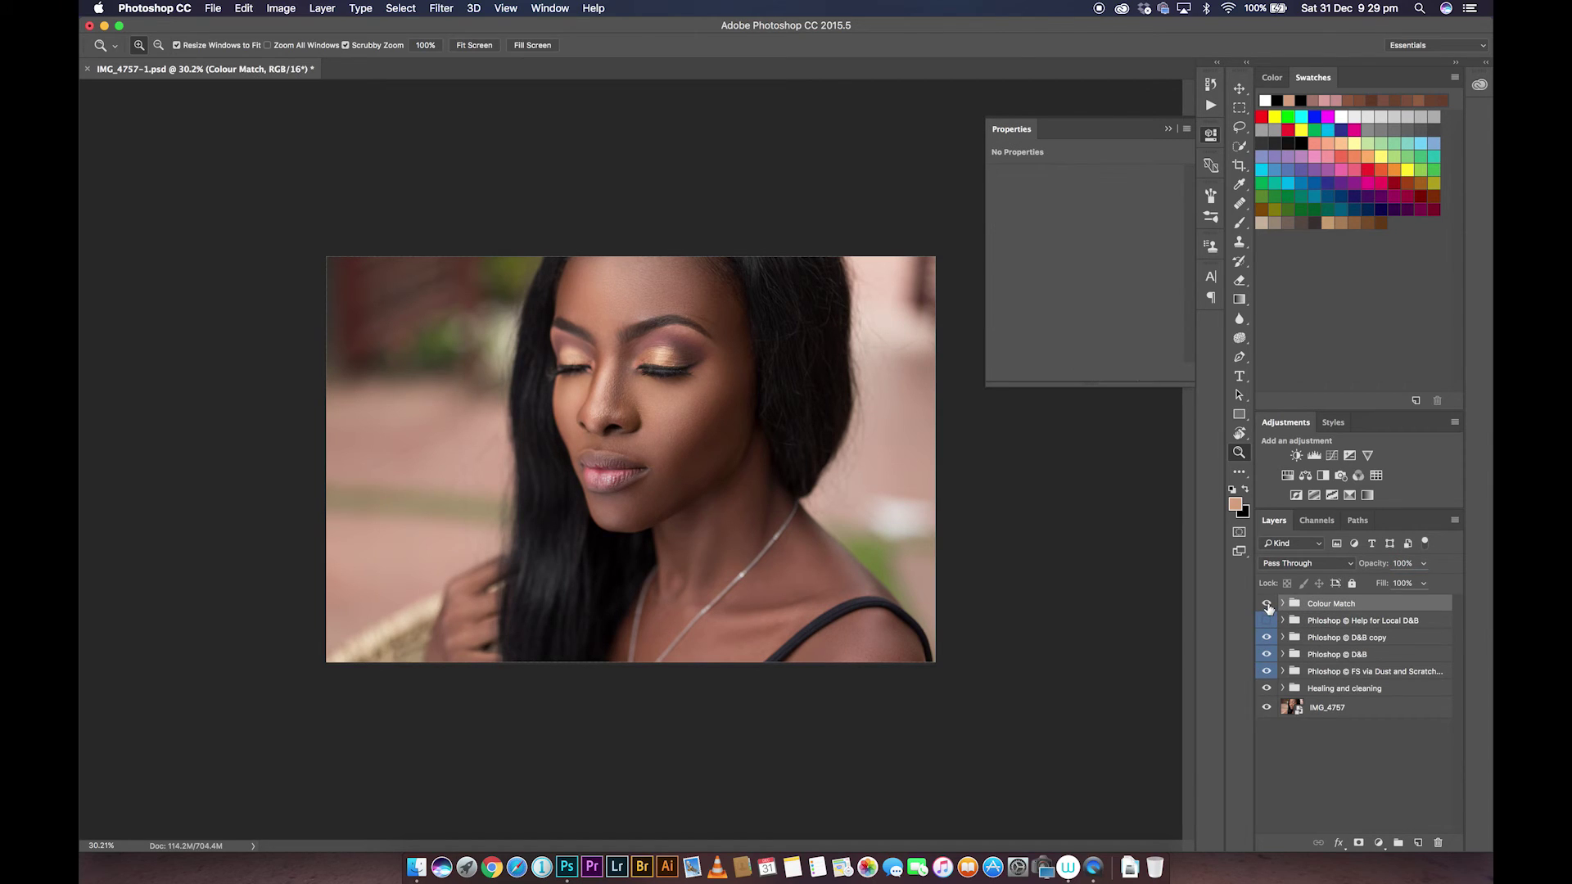
click(1267, 605)
click(1266, 604)
click(1266, 605)
click(1266, 605)
click(1282, 603)
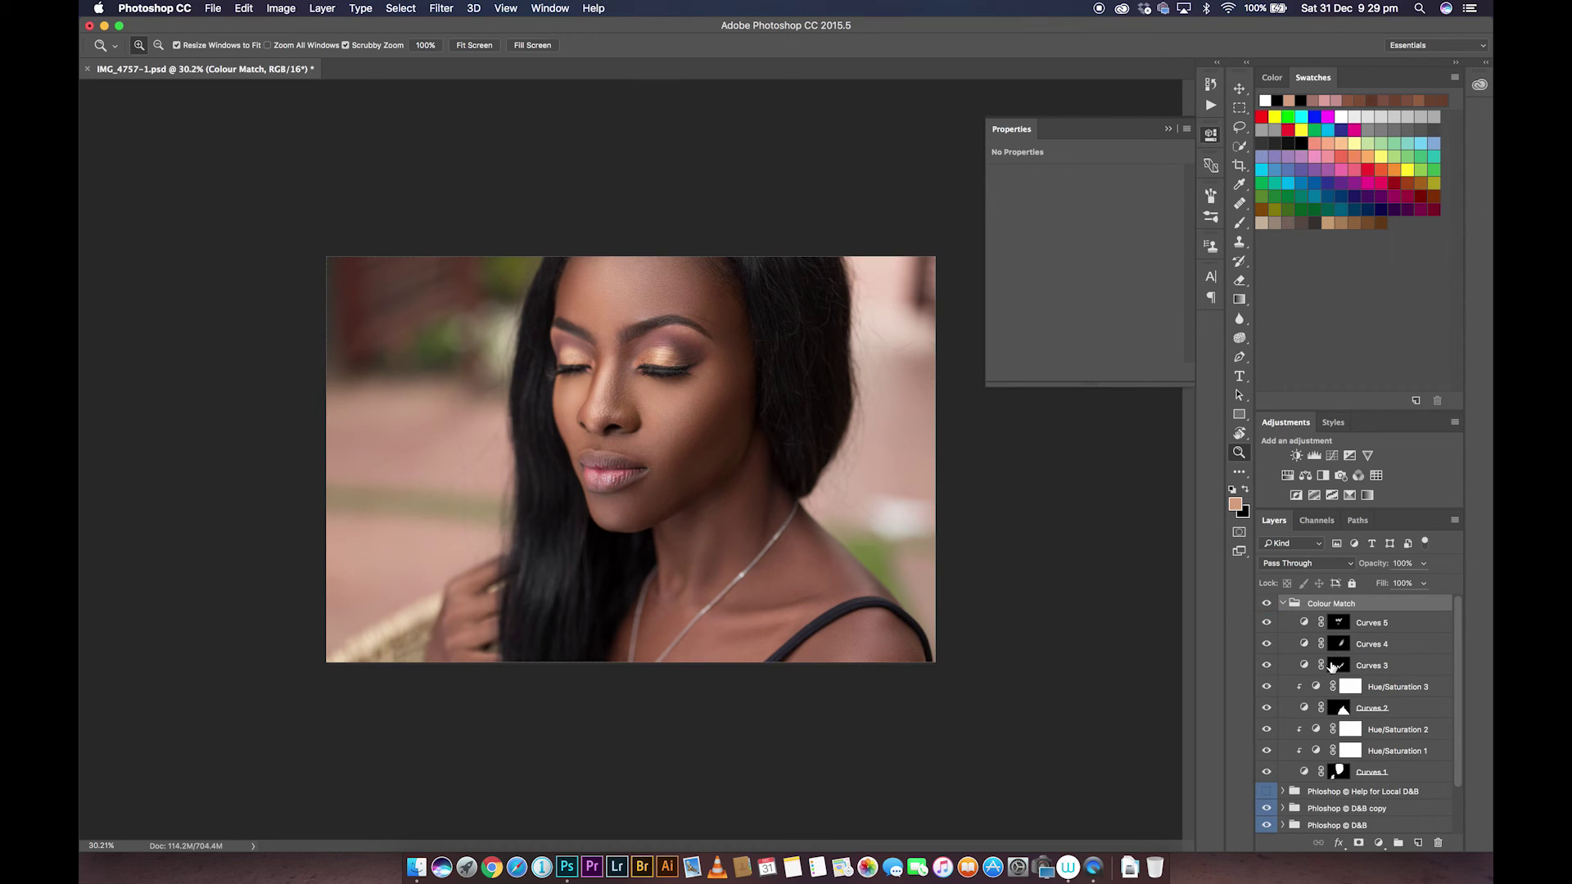
Compare the Curves 2 layer off and on, and set its opacity to 41%
click(1267, 709)
click(1266, 709)
click(1335, 708)
click(1369, 565)
drag(1359, 568, 1380, 566)
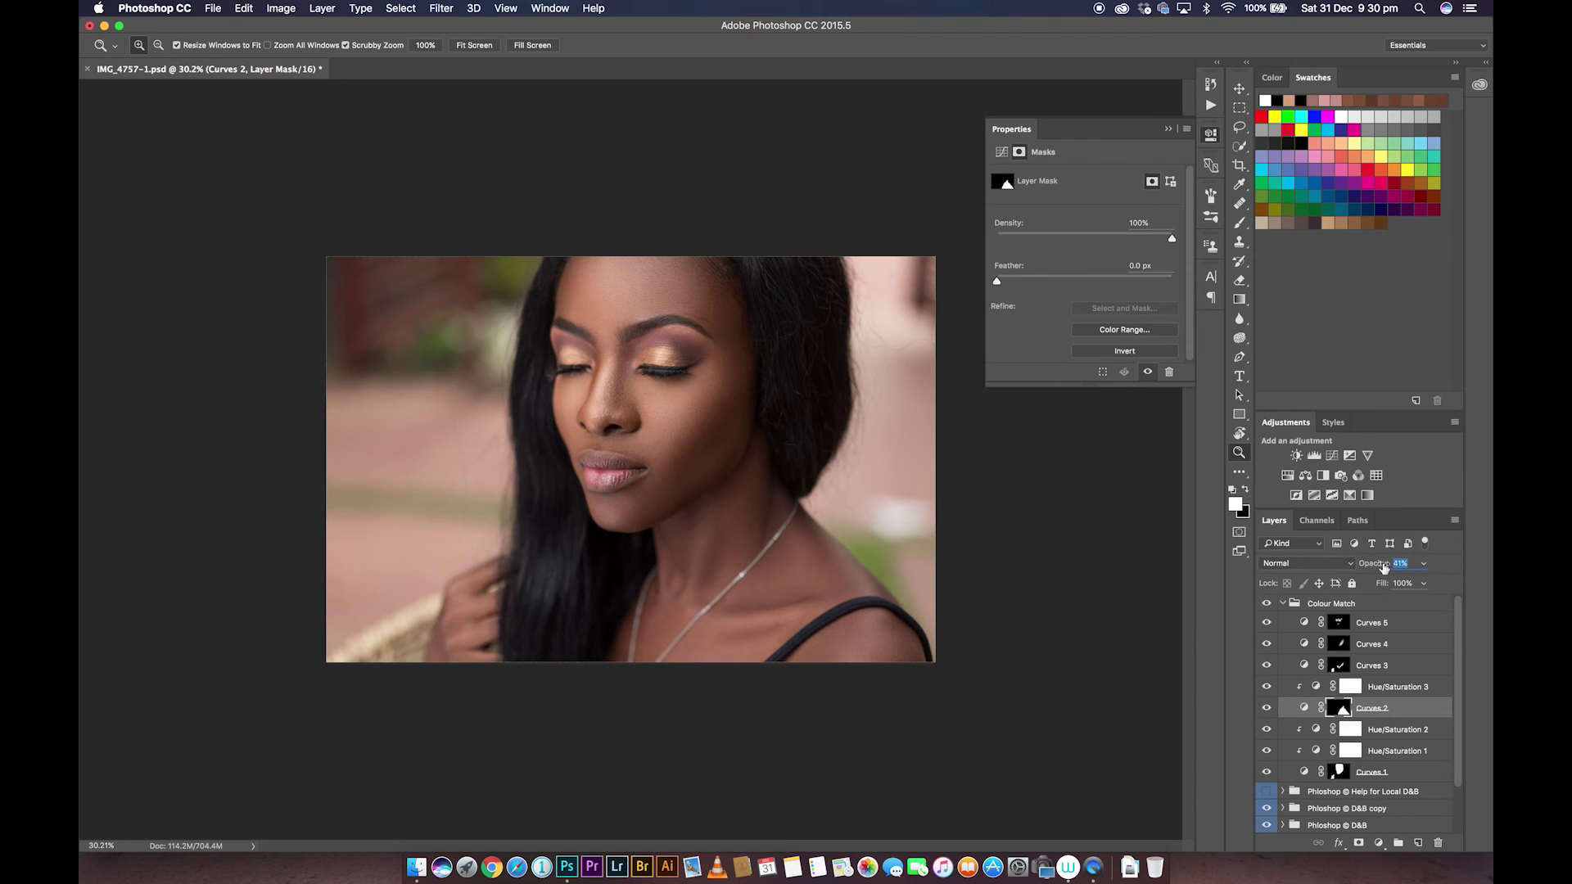
key(Return)
Collapse the Colour Match group and compare the portrait at 50% zoom with the group repeatedly off and on
click(1268, 607)
click(1282, 604)
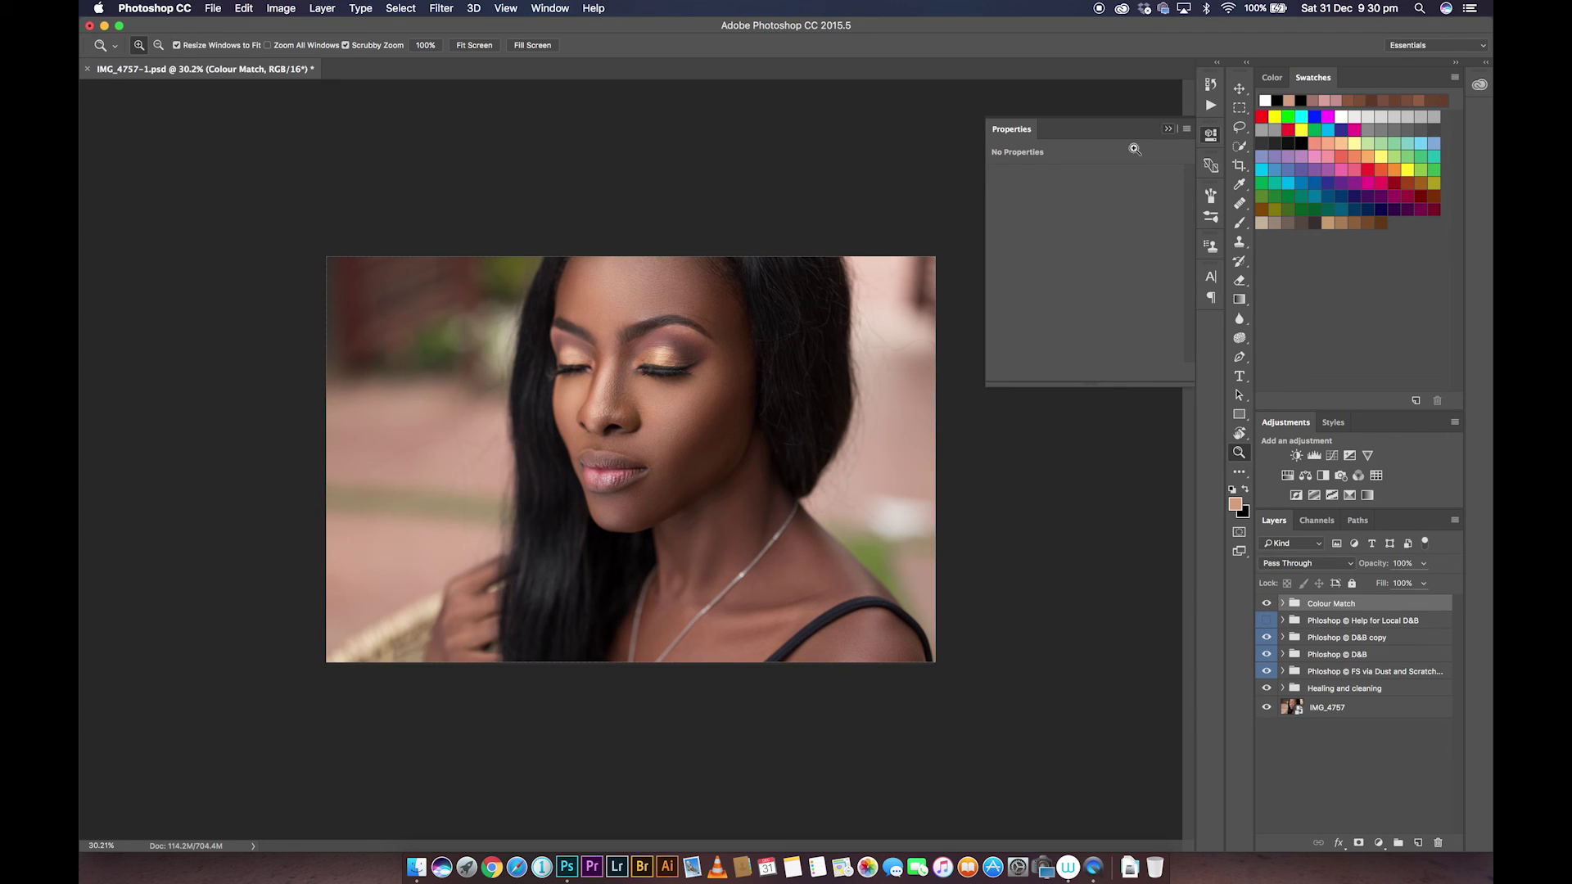
click(1168, 129)
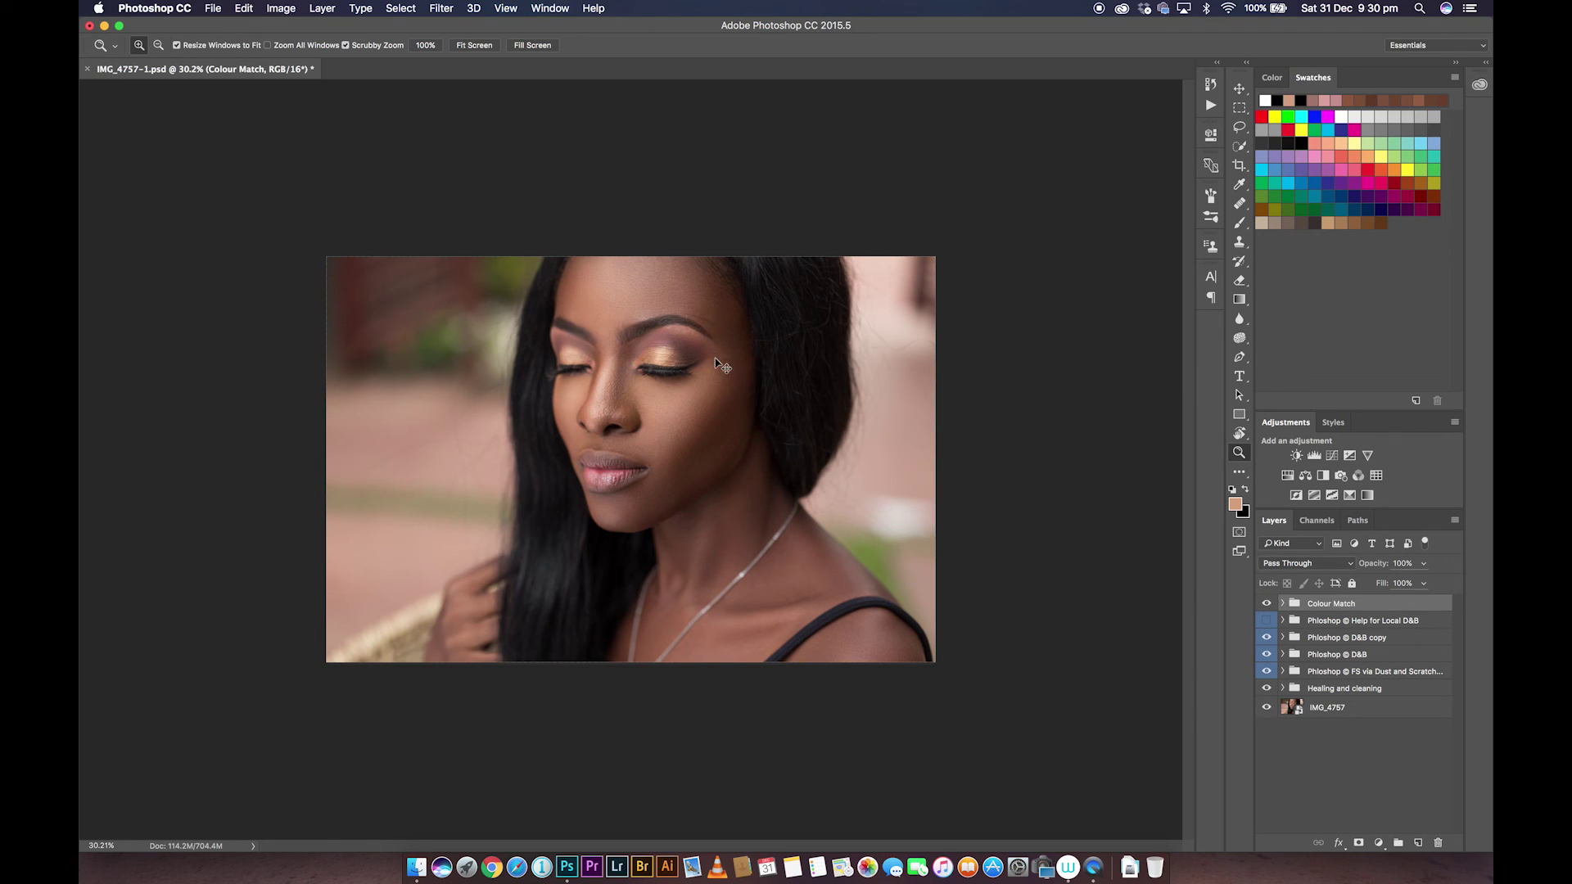
key(super+plus)
key(super+plus)
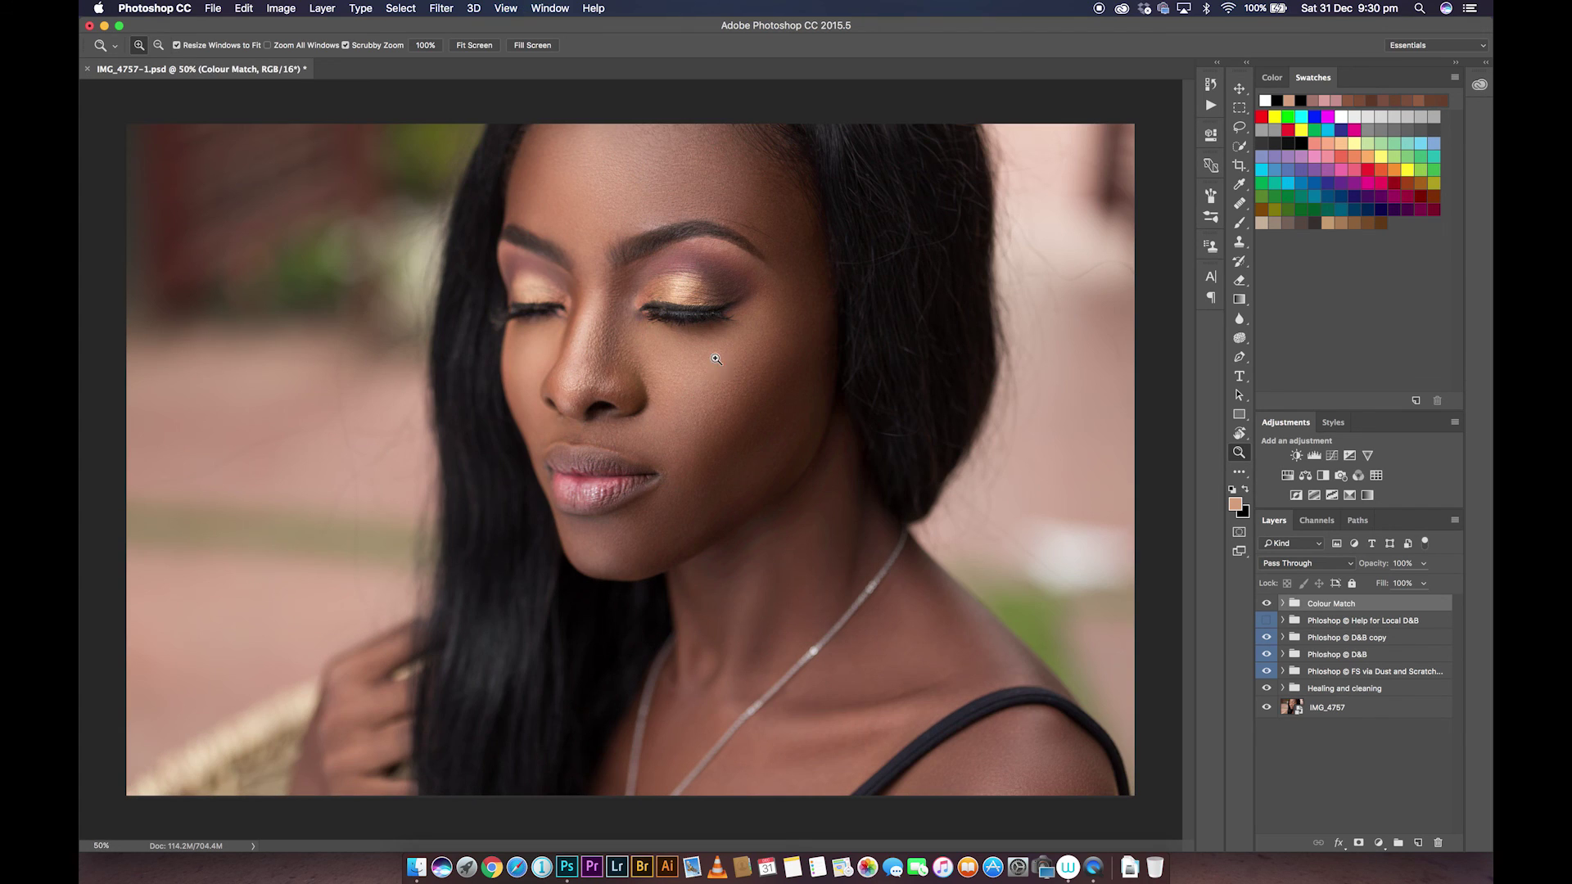
click(1266, 603)
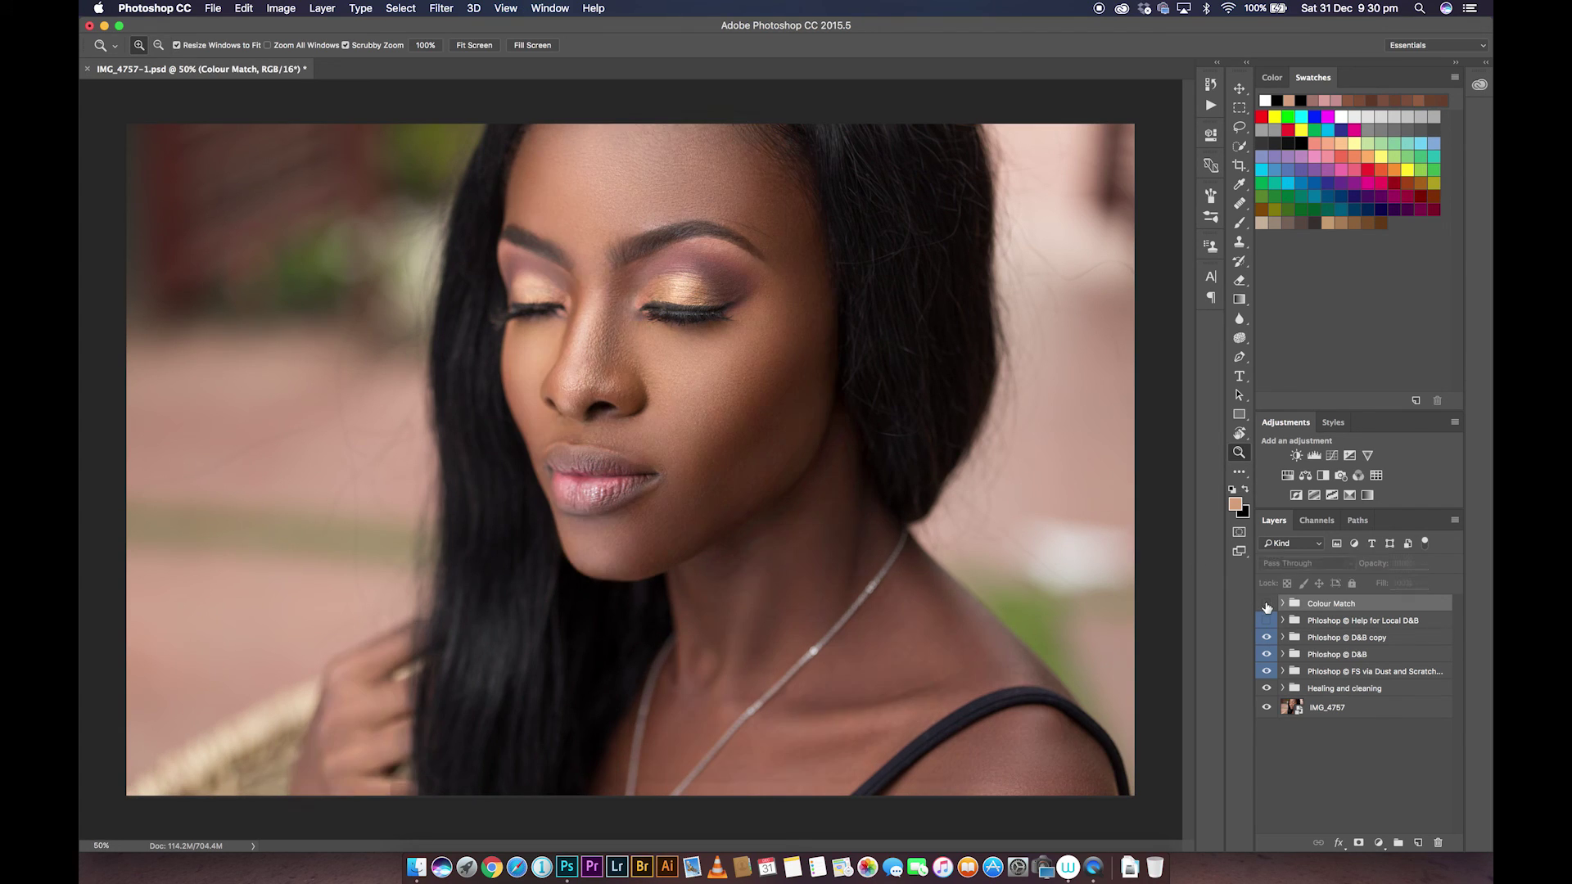
click(1266, 605)
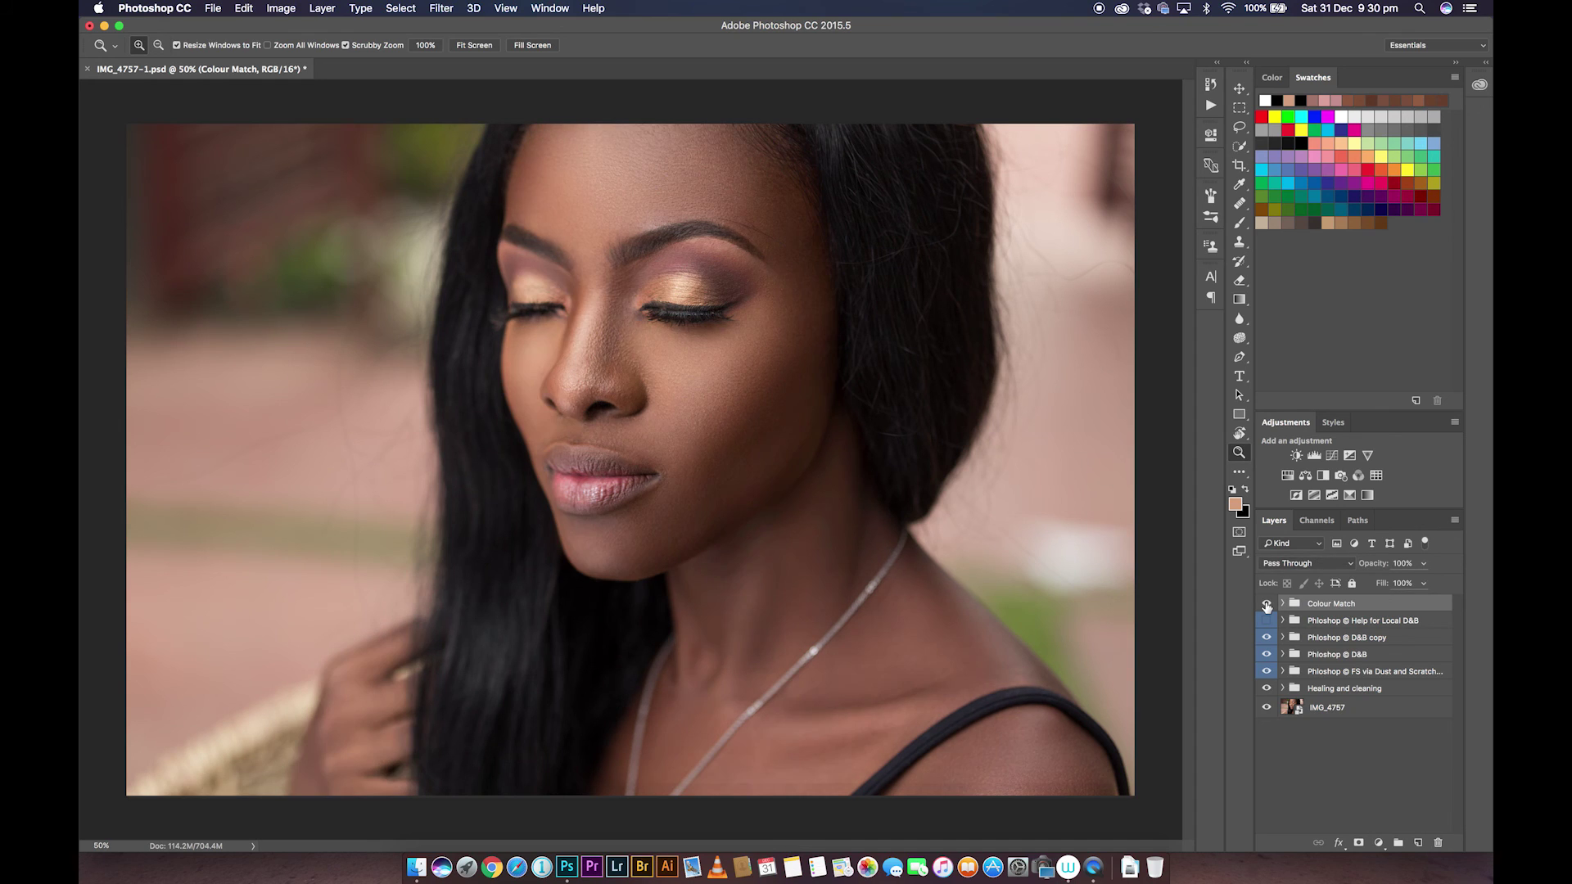
click(1266, 605)
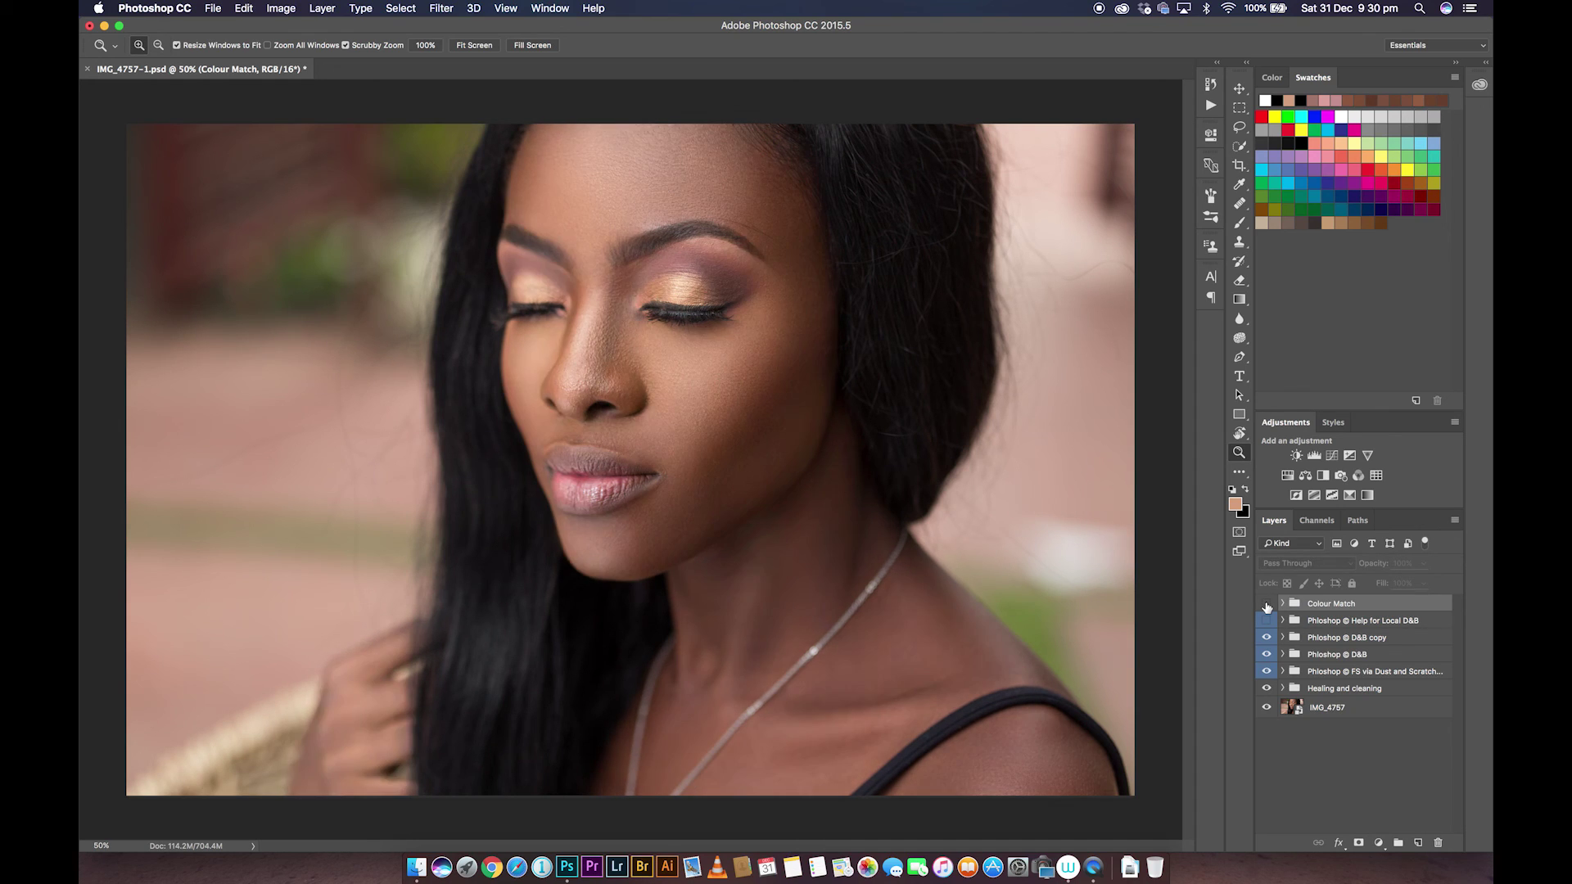
click(1266, 605)
click(1267, 605)
click(1267, 605)
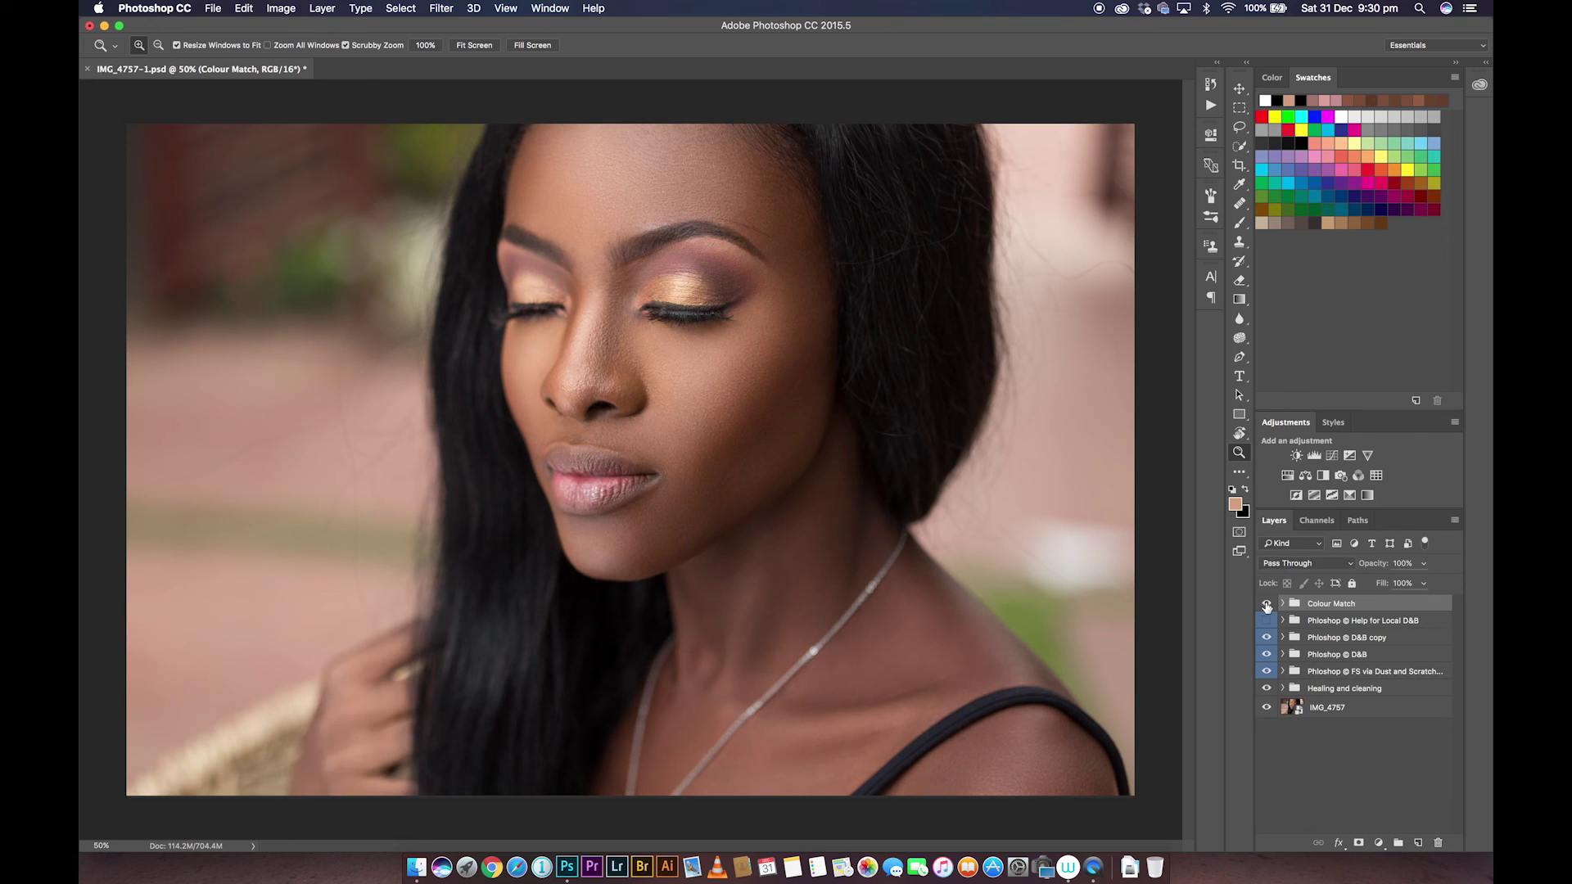